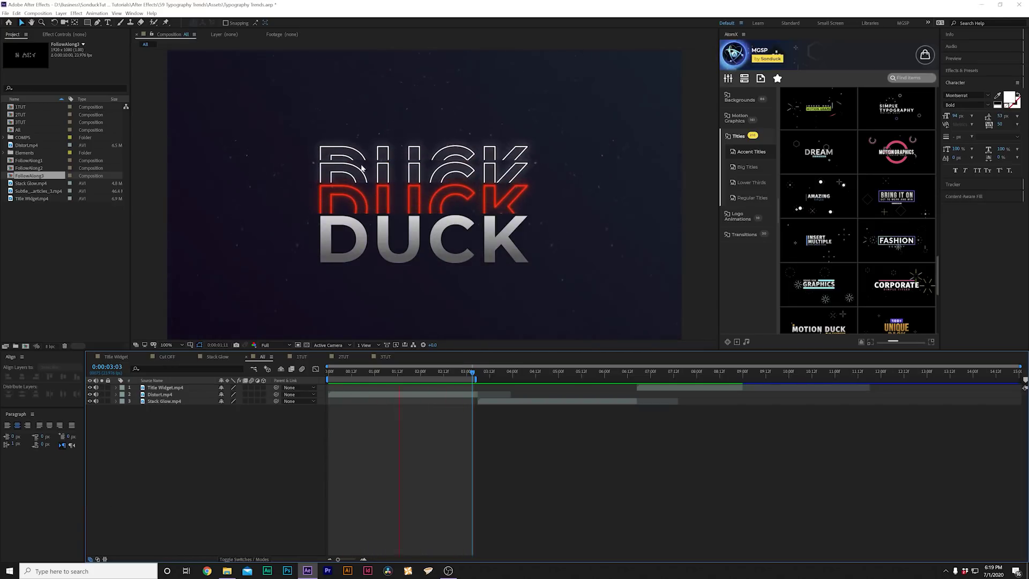
Play the finished DUCK animation in the All composition and compare it with the starting text animation in 1TUT
{"action": "key", "text": "space"}
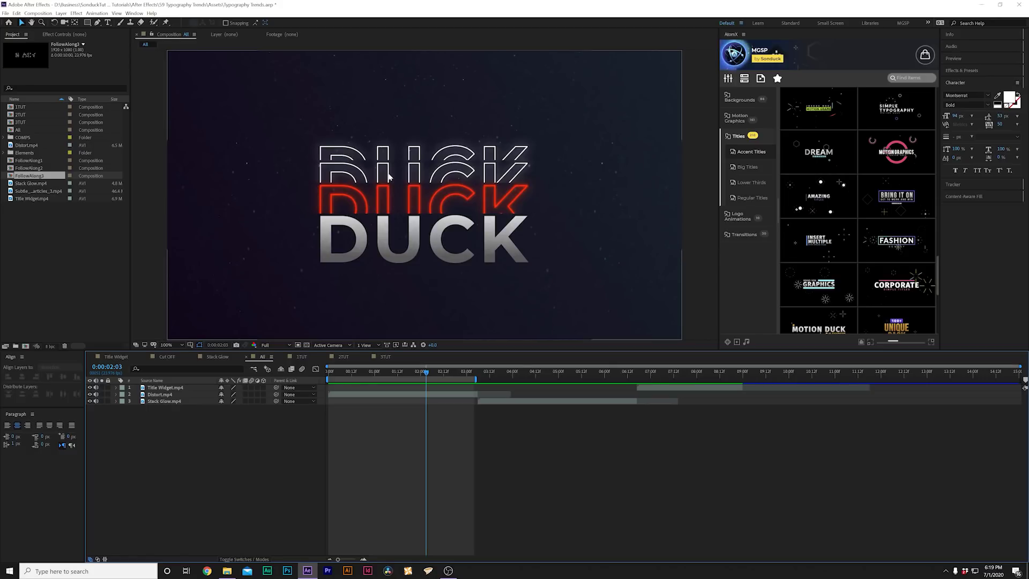
{"action": "left_click", "coordinate": [293, 357]}
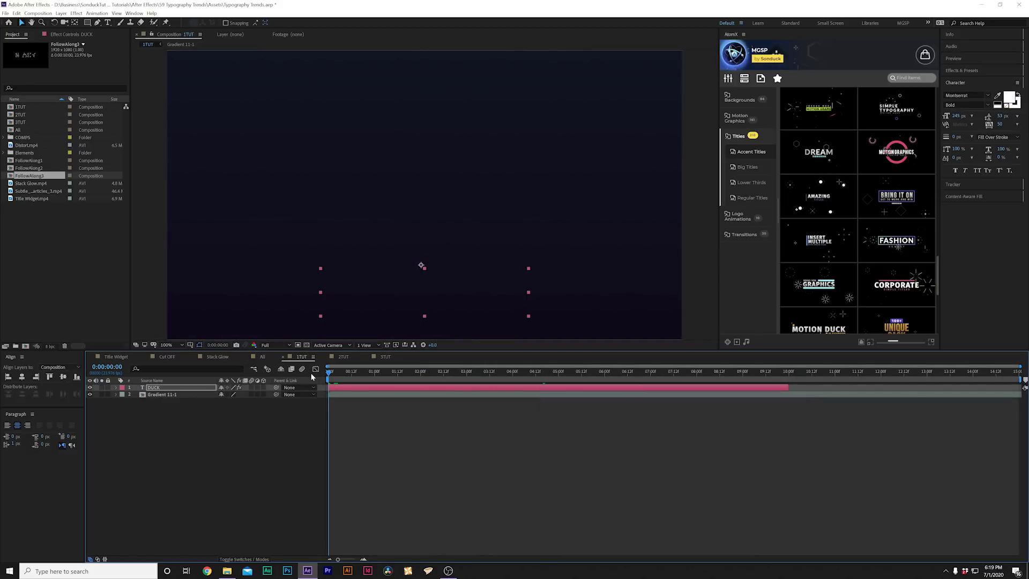
{"action": "key", "text": "space"}
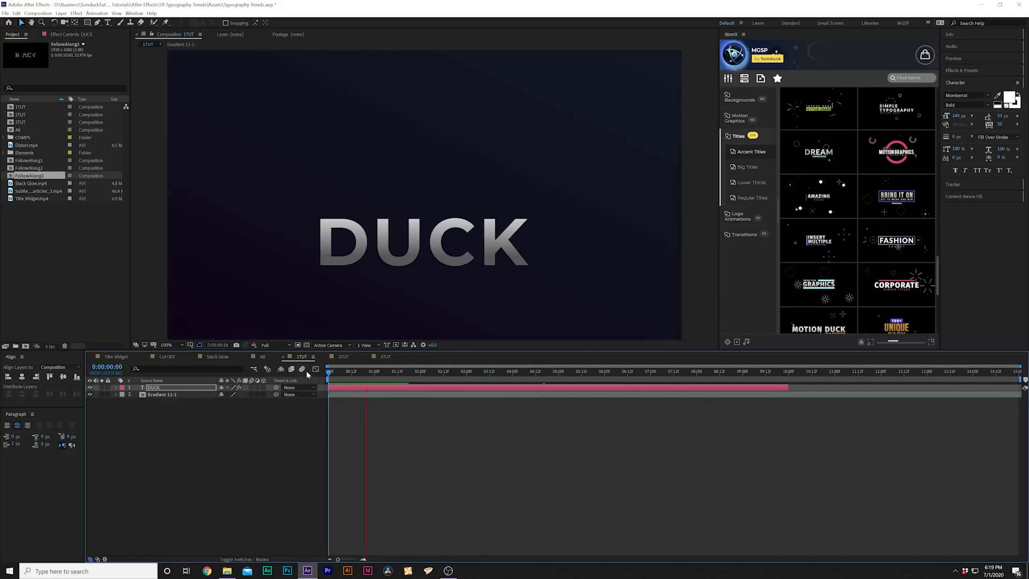
{"action": "left_click_drag", "start_coordinate": [386, 374], "coordinate": [408, 381]}
{"action": "left_click", "coordinate": [262, 356]}
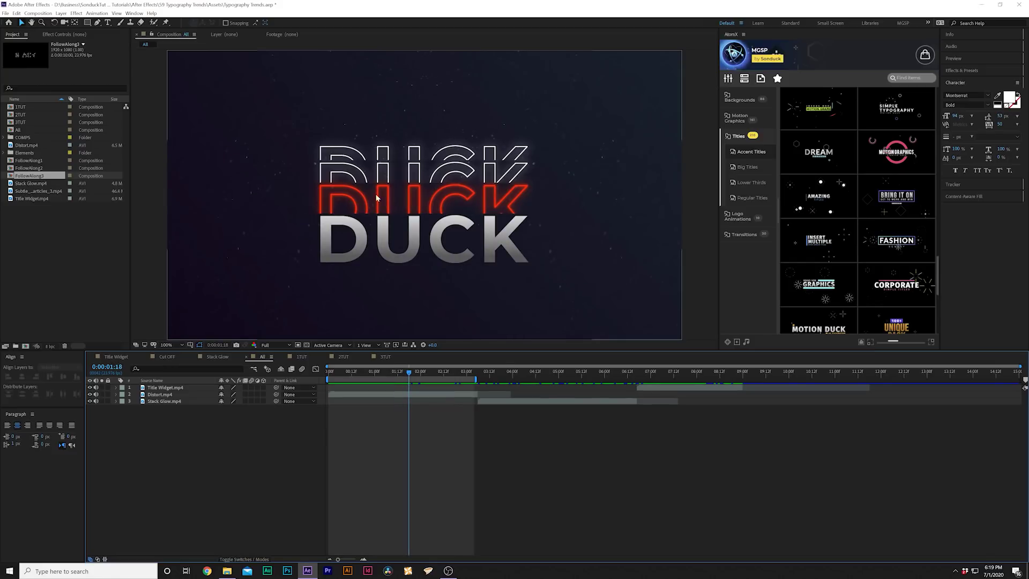
In the 1TUT composition, duplicate the DUCK text layer and move the copy up by about half a letter height
{"action": "left_click", "coordinate": [301, 356]}
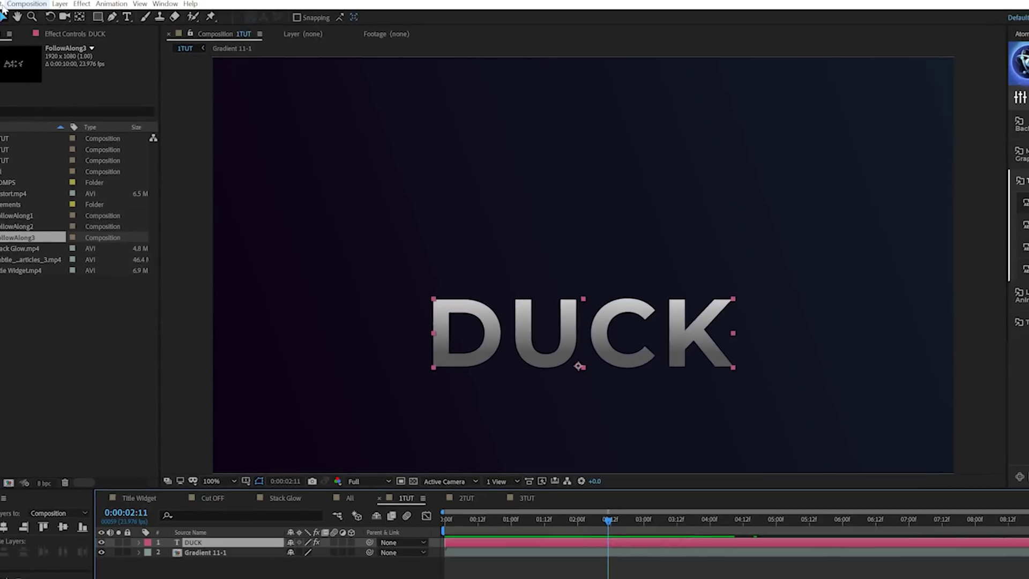
{"action": "left_click", "coordinate": [23, 18]}
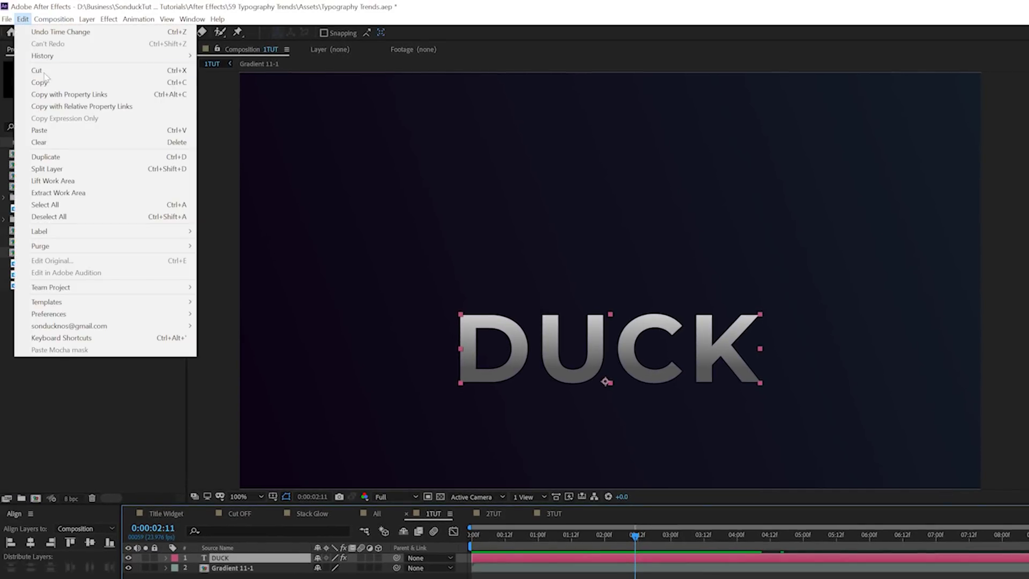
{"action": "left_click", "coordinate": [46, 156]}
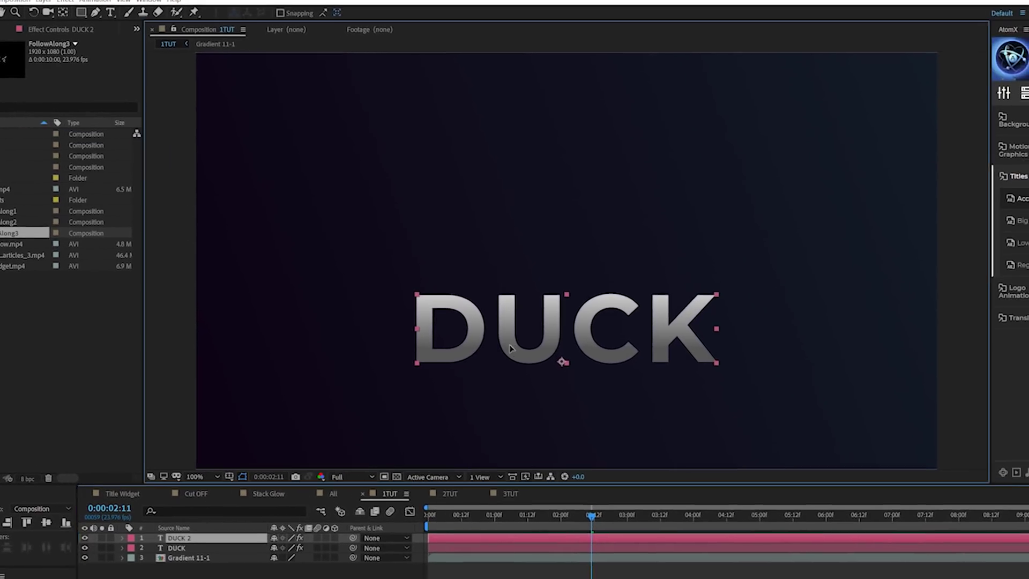
{"action": "left_click_drag", "start_coordinate": [510, 349], "coordinate": [508, 309]}
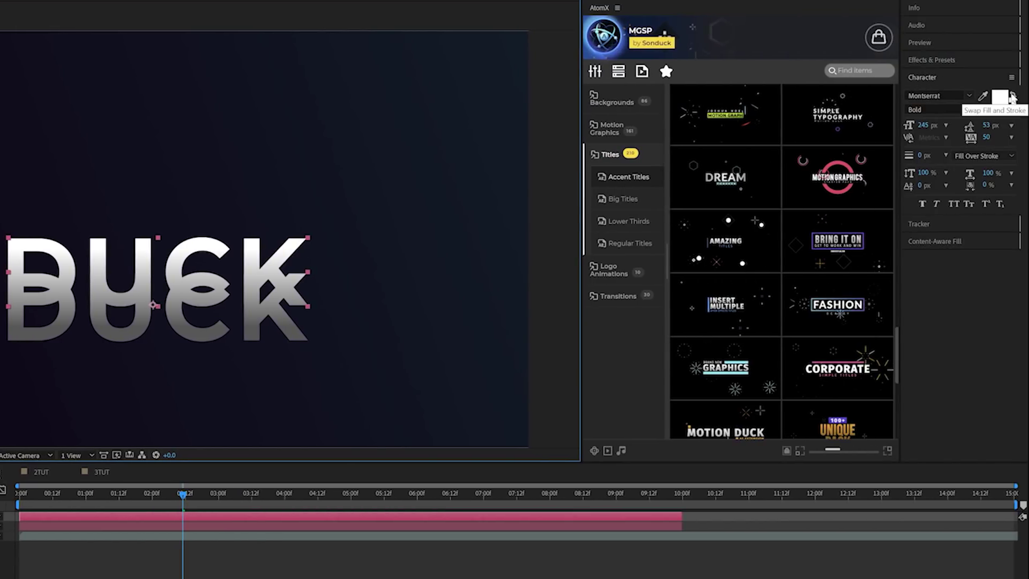
Turn the DUCK 2 text into an outline with a white stroke and no fill
{"action": "left_click", "coordinate": [1012, 95]}
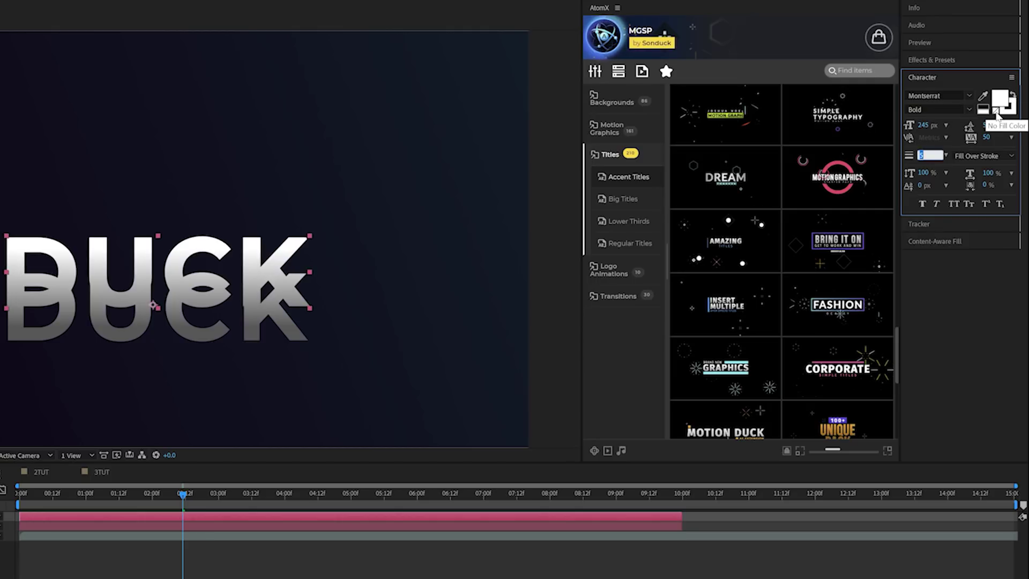
{"action": "left_click", "coordinate": [996, 112]}
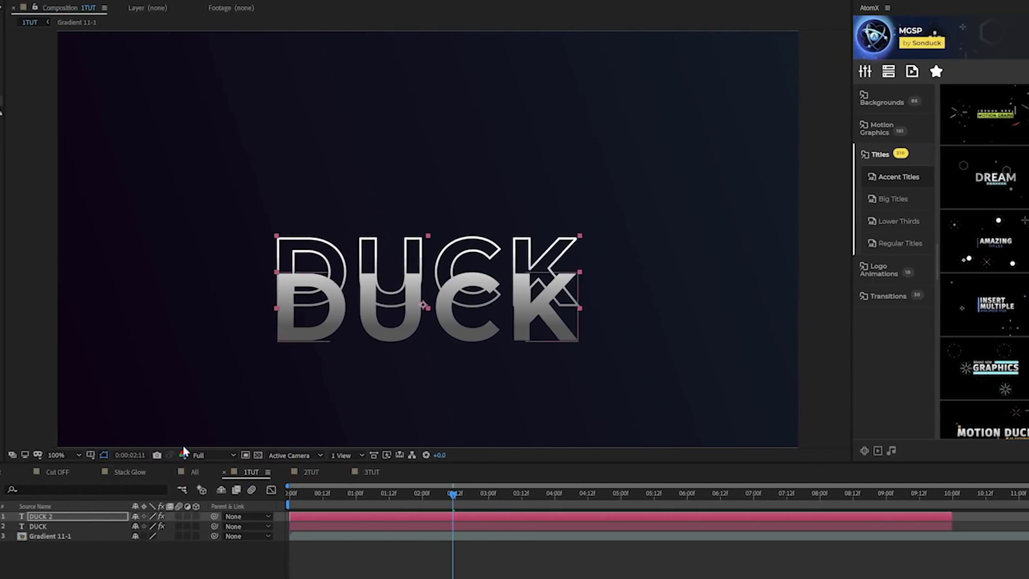
{"action": "left_click", "coordinate": [155, 533]}
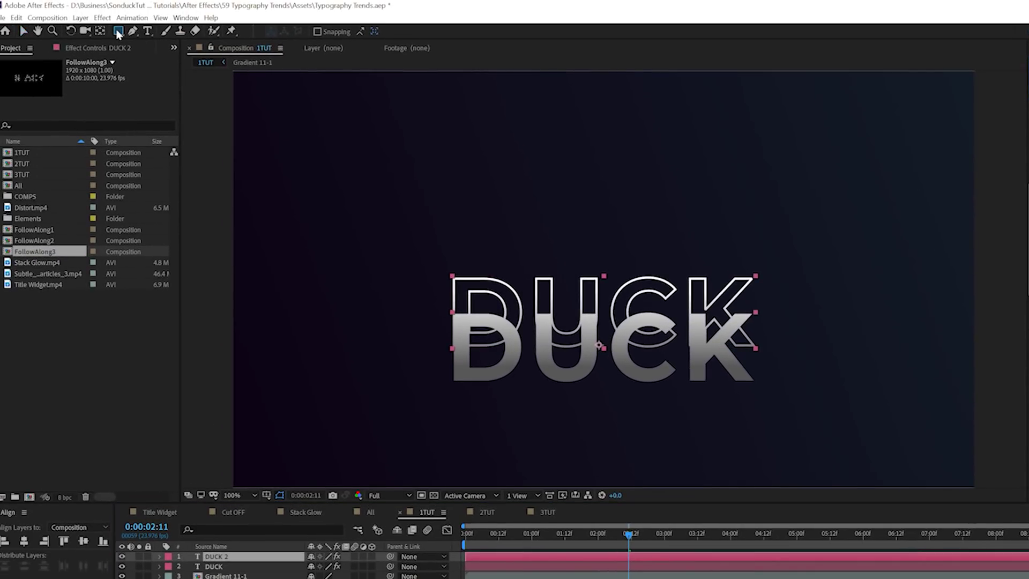
With no layer selected, draw a full-width white rectangle just above the filled word and place its shape layer directly below DUCK 2
{"action": "key", "text": "F2"}
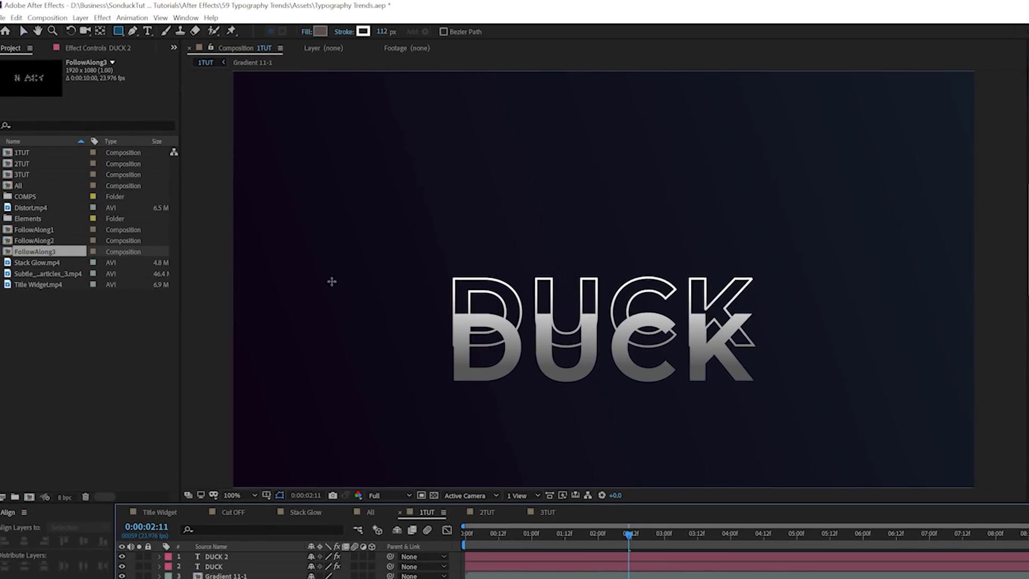
{"action": "left_click_drag", "start_coordinate": [212, 259], "coordinate": [977, 306]}
{"action": "left_click_drag", "start_coordinate": [189, 551], "coordinate": [196, 578]}
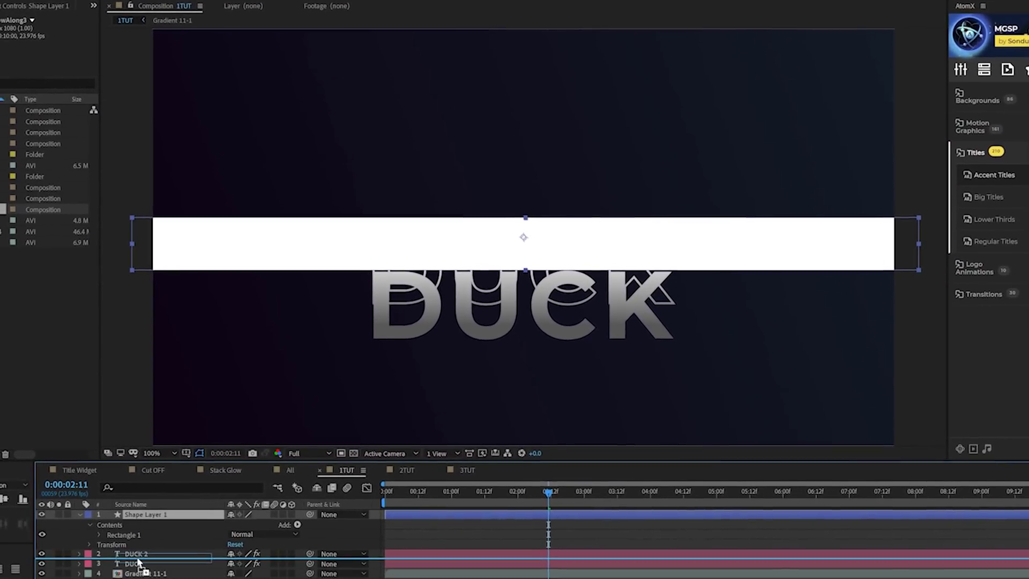
{"action": "left_click_drag", "start_coordinate": [138, 561], "coordinate": [137, 560]}
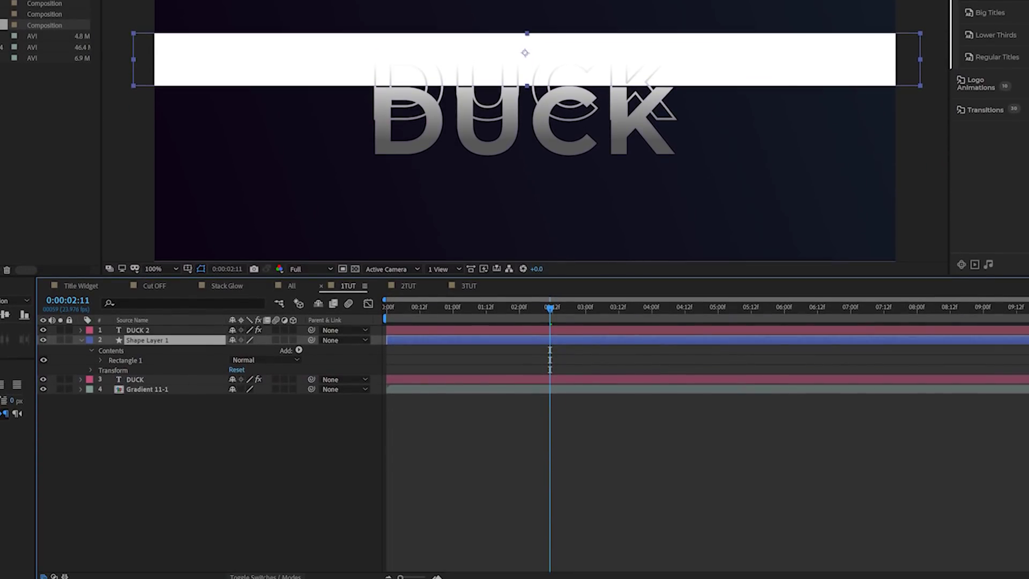
Show the layer modes and set Shape Layer 1's track matte to Alpha using DUCK 2
{"action": "left_click", "coordinate": [252, 576]}
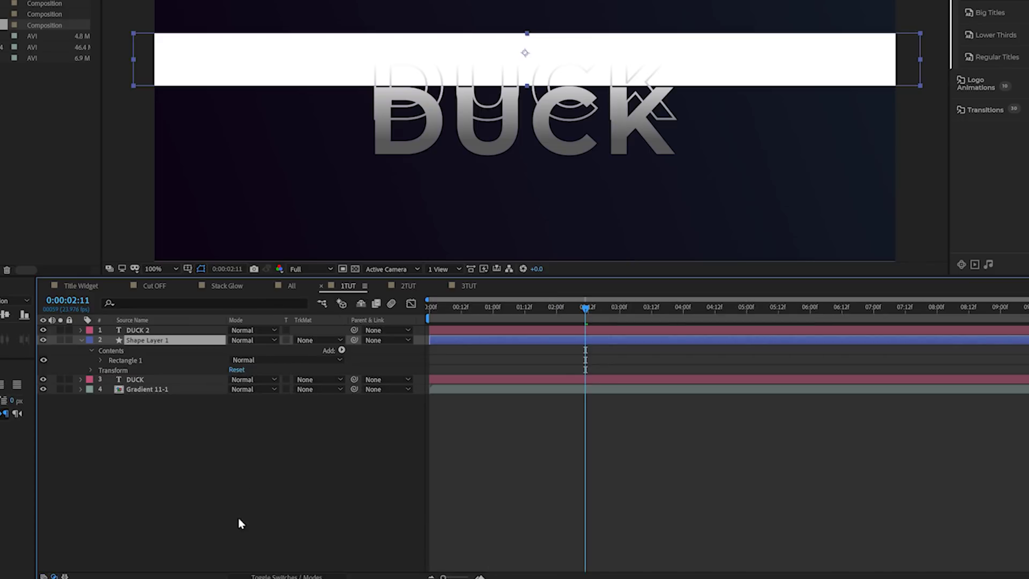
{"action": "left_click", "coordinate": [306, 341]}
{"action": "left_click", "coordinate": [316, 369]}
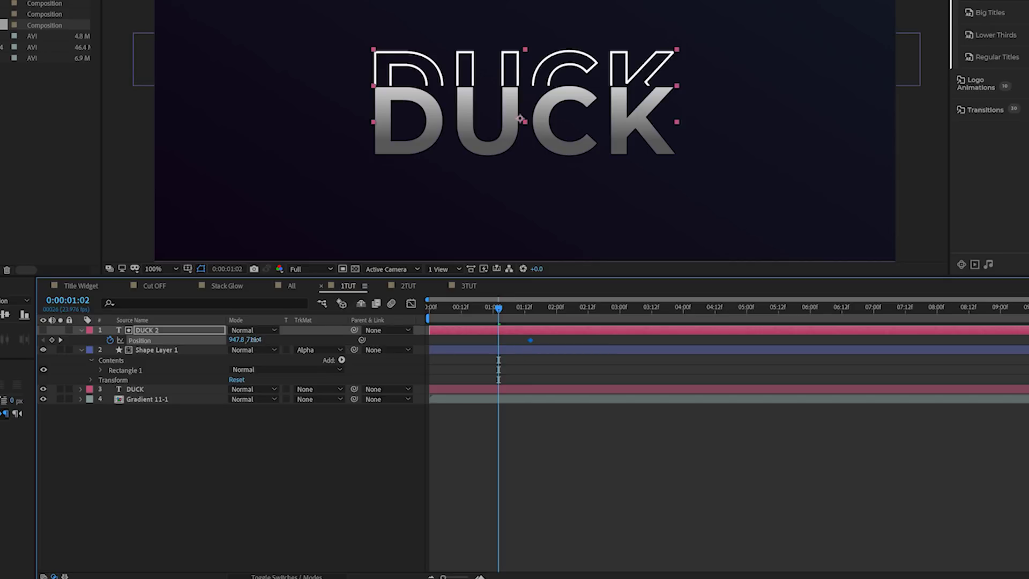
Keyframe DUCK 2's position at 947.8, 824.4 at 0:00:01:02 and apply Easy Ease to both position keyframes
{"action": "left_click_drag", "start_coordinate": [254, 340], "coordinate": [298, 340]}
{"action": "left_click", "coordinate": [310, 442]}
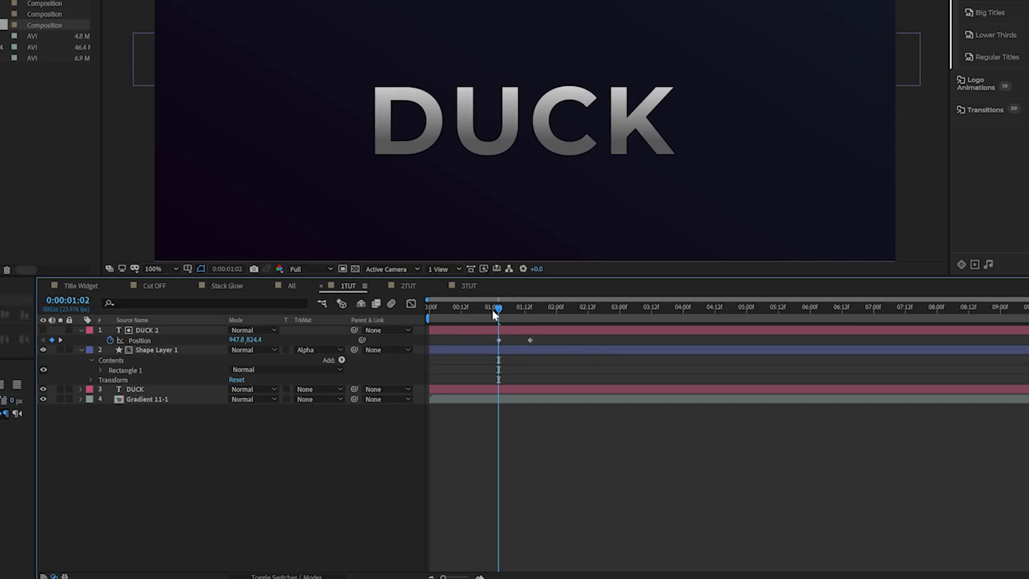
{"action": "left_click_drag", "start_coordinate": [519, 311], "coordinate": [470, 352]}
{"action": "key", "text": "F9"}
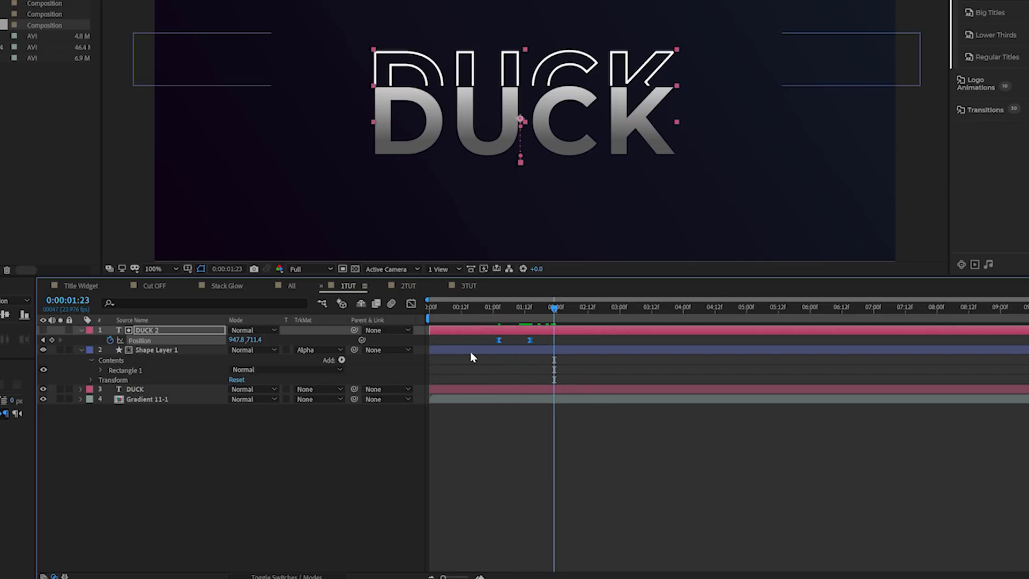
Shift DUCK 2's two position keyframes earlier, shorten the work area to about one second and preview the outline's reveal
{"action": "left_click_drag", "start_coordinate": [518, 311], "coordinate": [384, 313]}
{"action": "key", "text": "space"}
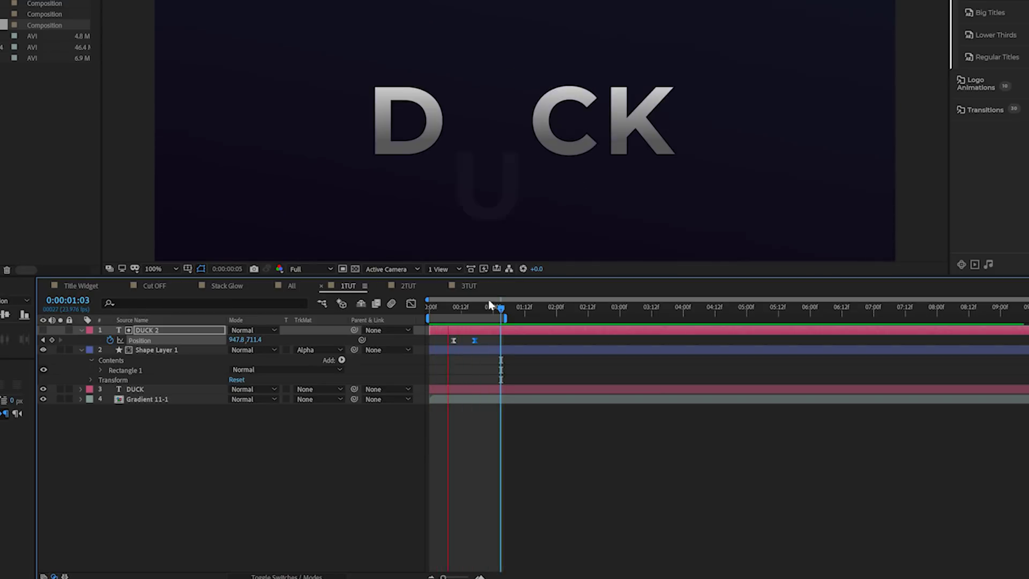
{"action": "key", "text": "space"}
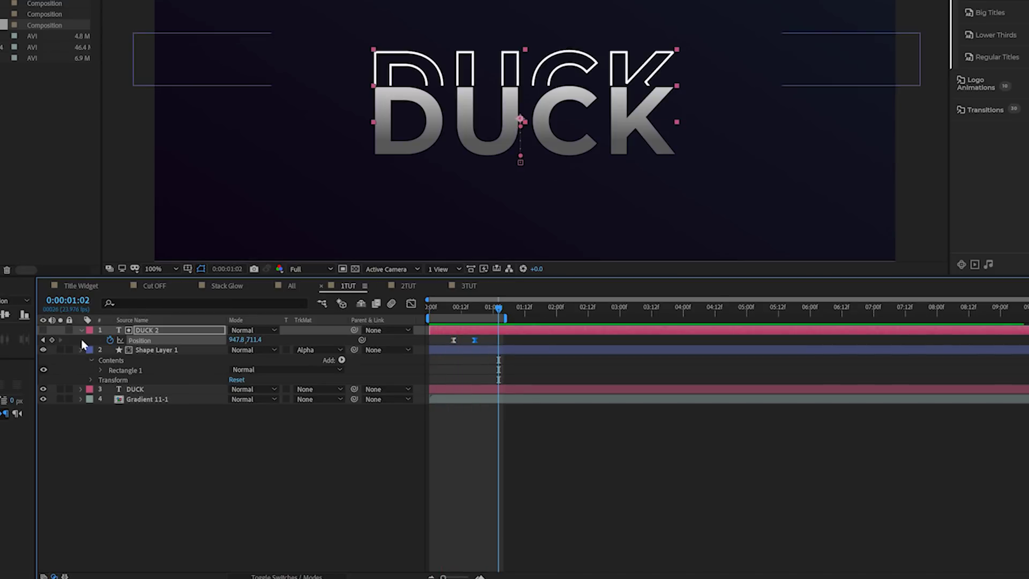
Collapse the open layer properties and duplicate DUCK 2 together with Shape Layer 1
{"action": "left_click", "coordinate": [80, 350]}
{"action": "left_click", "coordinate": [81, 330]}
{"action": "left_click", "coordinate": [144, 340]}
{"action": "left_click", "coordinate": [142, 331], "text": "shift"}
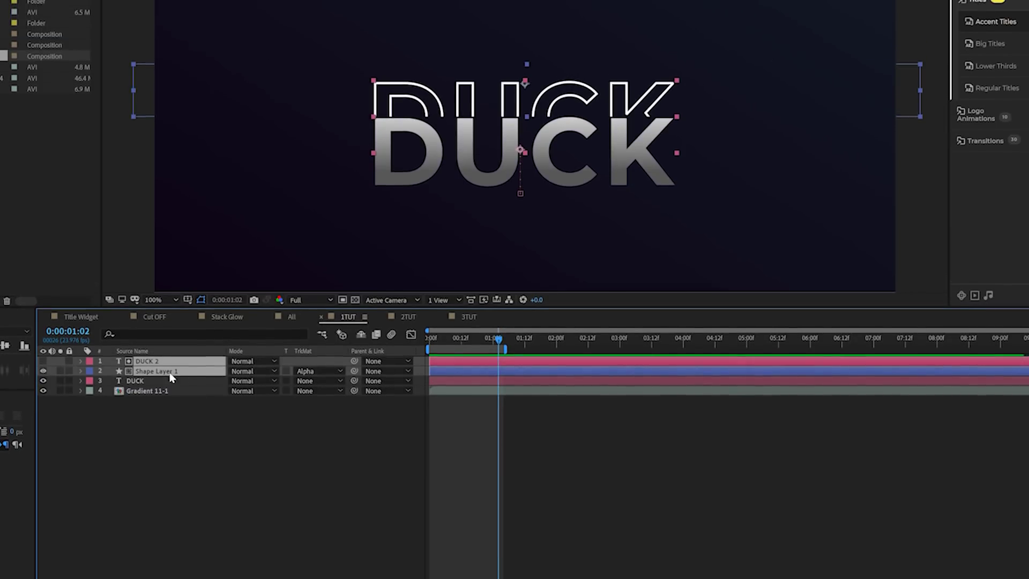
{"action": "key", "text": "ctrl+d"}
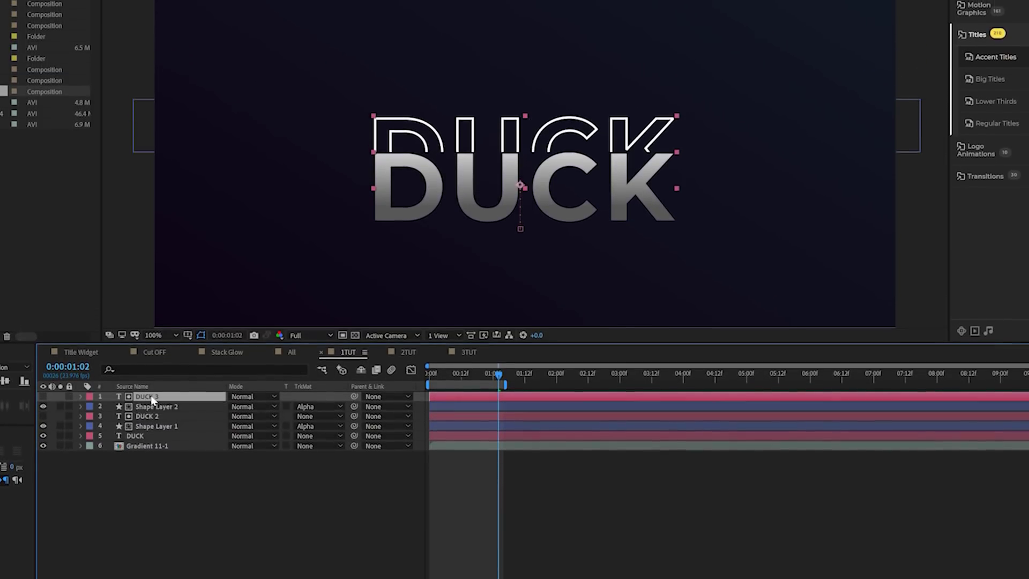
Remove DUCK 3's position keyframes and move it together with Shape Layer 2 up, placing the text at 947.8, 650.4
{"action": "key", "text": "p"}
{"action": "left_click", "coordinate": [110, 411]}
{"action": "left_click", "coordinate": [156, 422]}
{"action": "left_click_drag", "start_coordinate": [534, 144], "coordinate": [527, 121]}
Move Shape Layer 2 alone further up until its lower edge meets the top of the DUCK 2 outline
{"action": "key", "text": "F2"}
{"action": "left_click", "coordinate": [159, 421]}
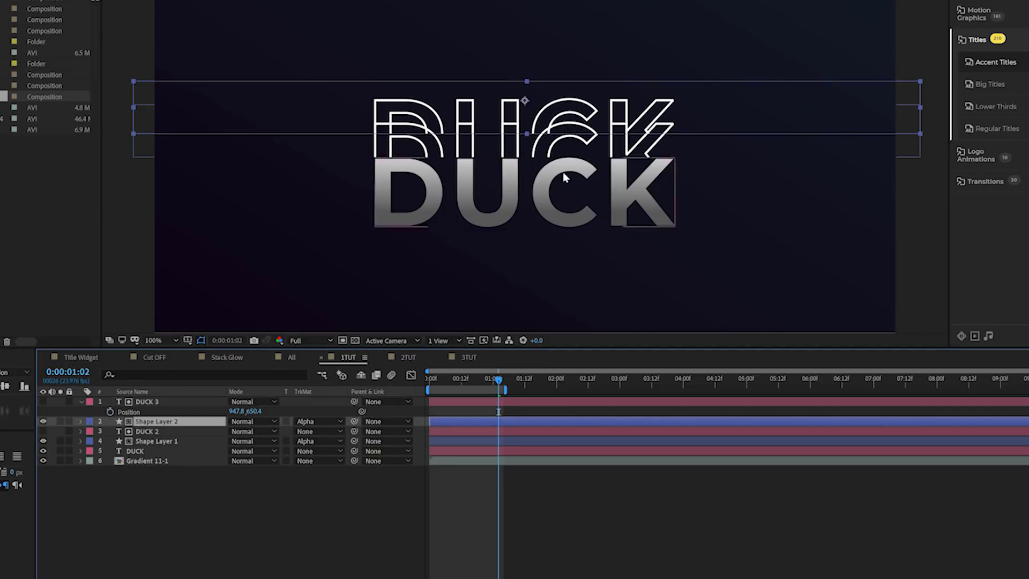
{"action": "left_click_drag", "start_coordinate": [590, 115], "coordinate": [589, 103]}
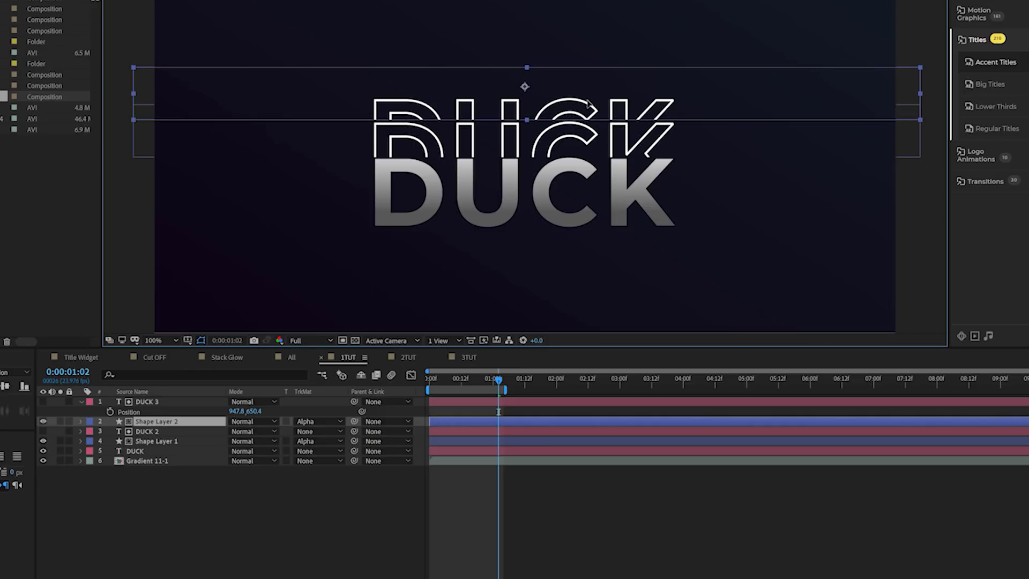
Keyframe DUCK 3's position so its outline slides up to 947.8, 650.4 at 0:00:01:02, and preview the stacked outlines
{"action": "left_click", "coordinate": [145, 403]}
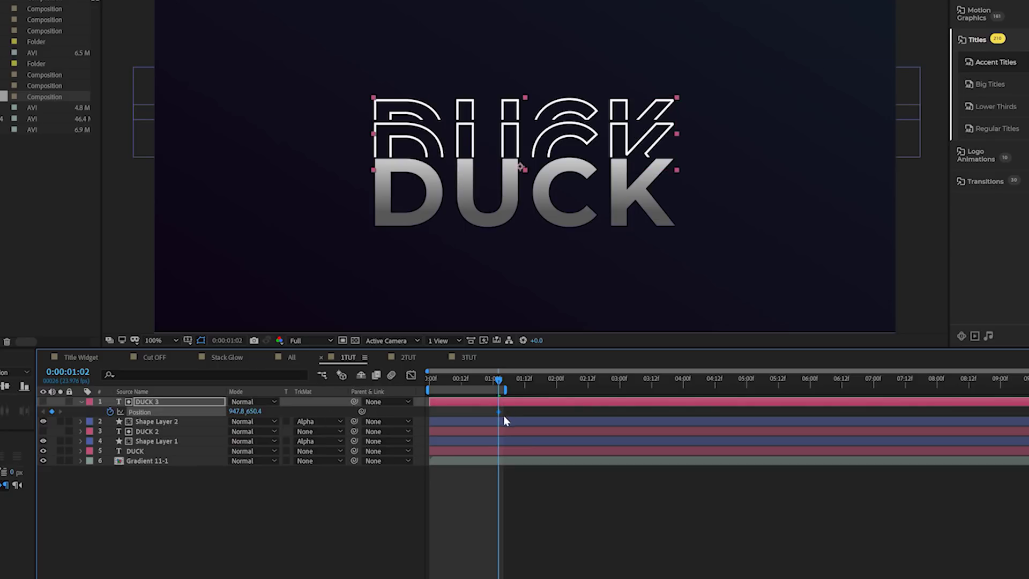
{"action": "left_click_drag", "start_coordinate": [259, 412], "coordinate": [293, 418]}
{"action": "left_click", "coordinate": [337, 567]}
{"action": "left_click_drag", "start_coordinate": [502, 386], "coordinate": [549, 395]}
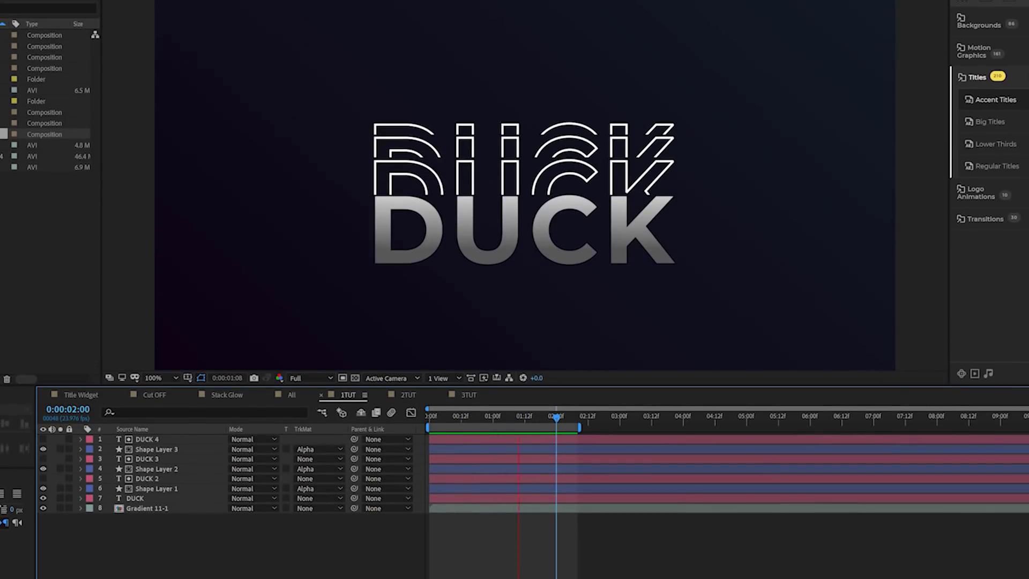
{"action": "key", "text": "space"}
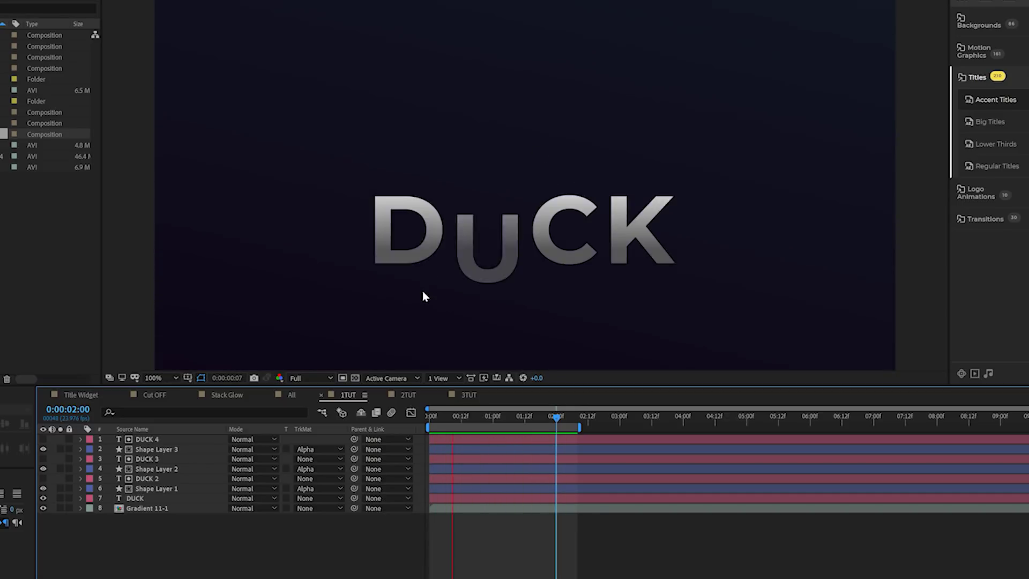
Set Shape Layer 1's fill color to orange-red FF4816
{"action": "left_click", "coordinate": [154, 489]}
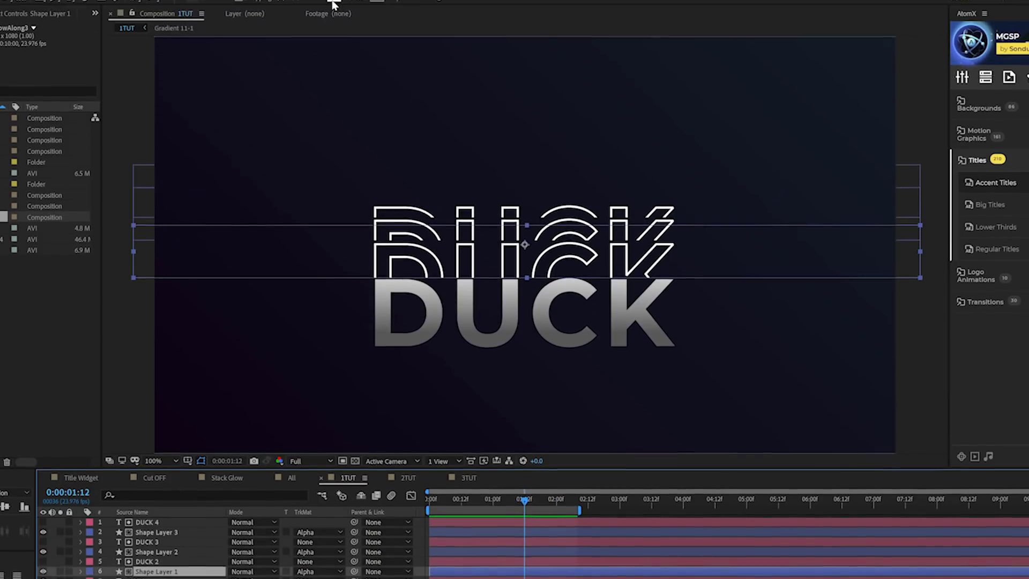
{"action": "left_click", "coordinate": [333, 27]}
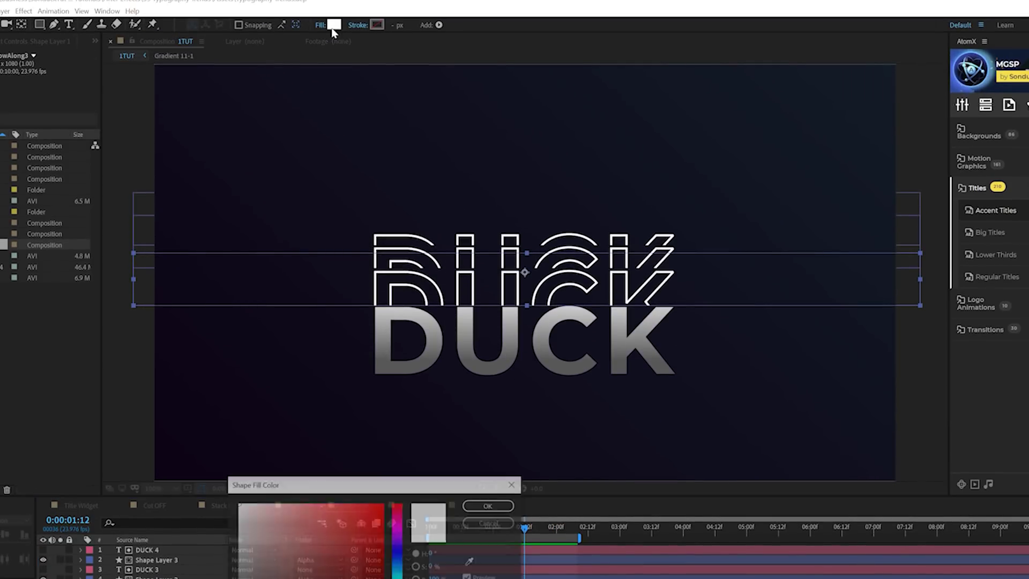
{"action": "mouse_move", "coordinate": [375, 546]}
{"action": "left_mouse_down"}
{"action": "mouse_move", "coordinate": [332, 440]}
{"action": "mouse_move", "coordinate": [350, 424]}
{"action": "left_mouse_up"}
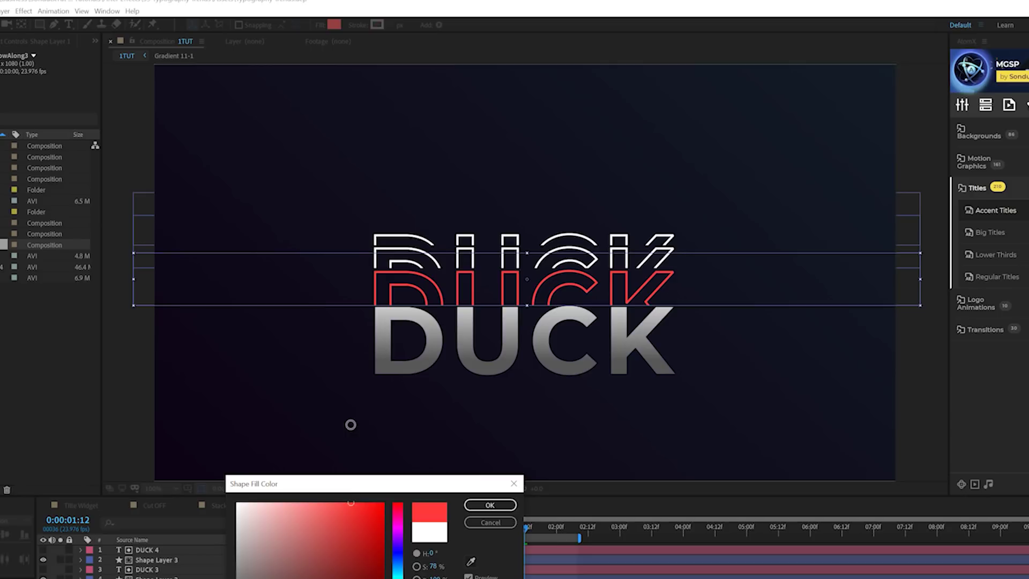
{"action": "left_click", "coordinate": [398, 532]}
{"action": "left_click_drag", "start_coordinate": [345, 533], "coordinate": [371, 462]}
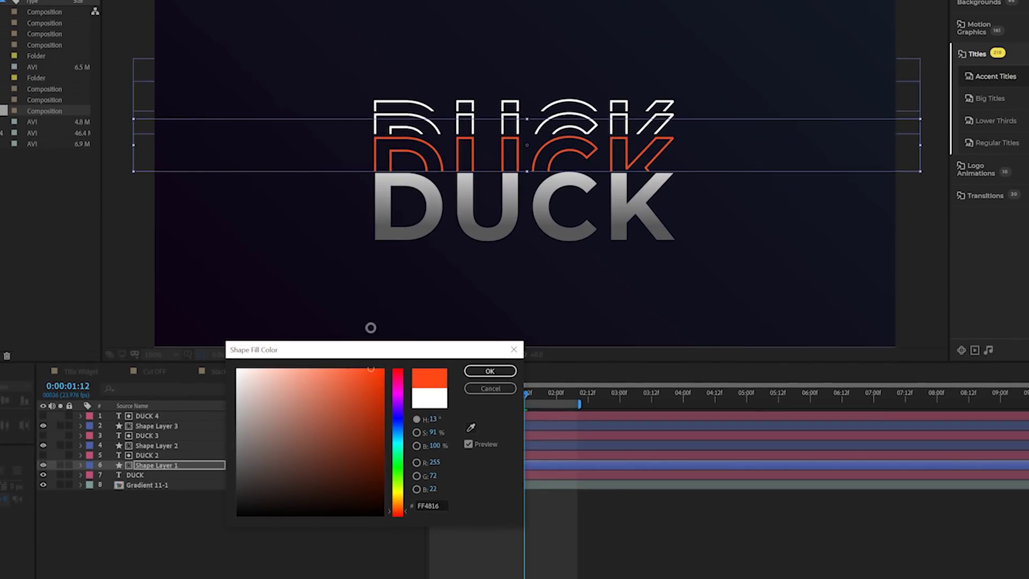
{"action": "left_click", "coordinate": [485, 371]}
Add a Glow effect to the DUCK 2 layer
{"action": "left_click", "coordinate": [145, 455]}
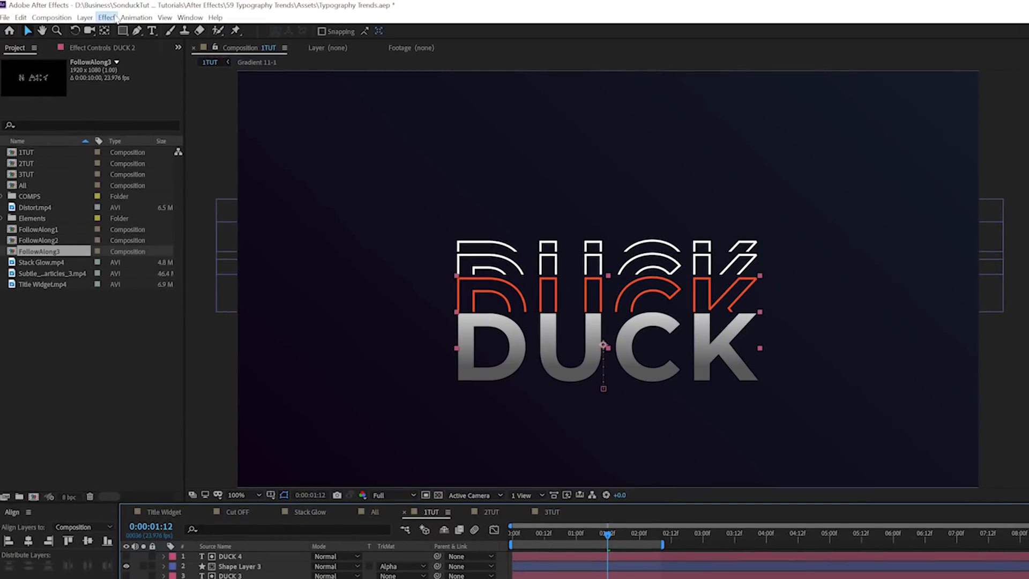
{"action": "left_click", "coordinate": [106, 17]}
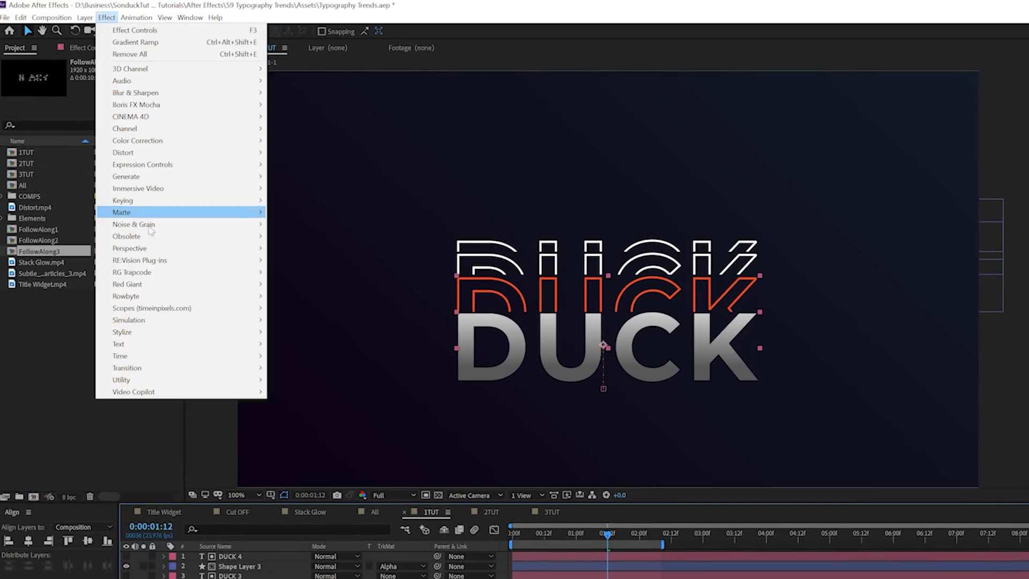
{"action": "mouse_move", "coordinate": [154, 337]}
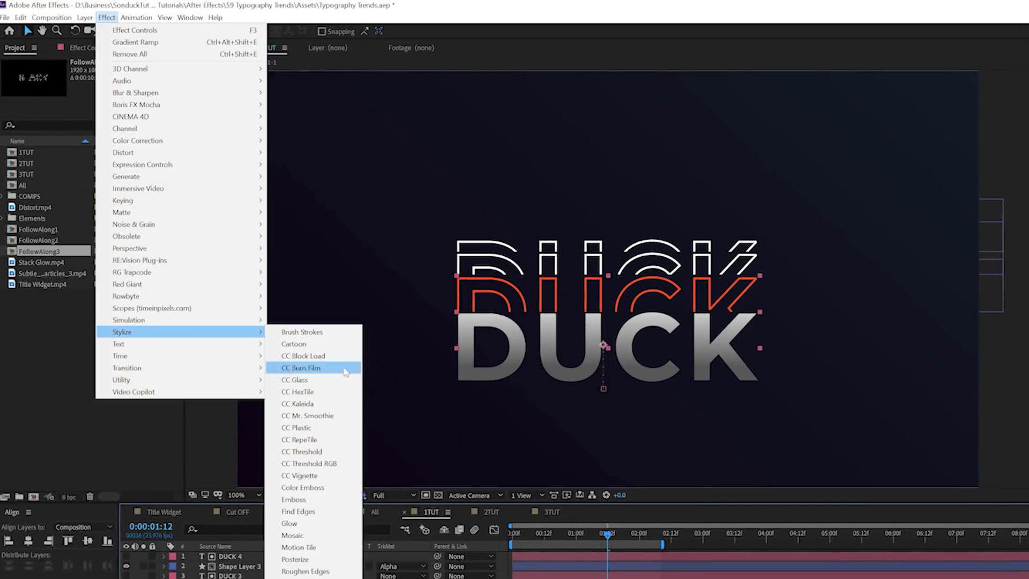
{"action": "left_click", "coordinate": [307, 522]}
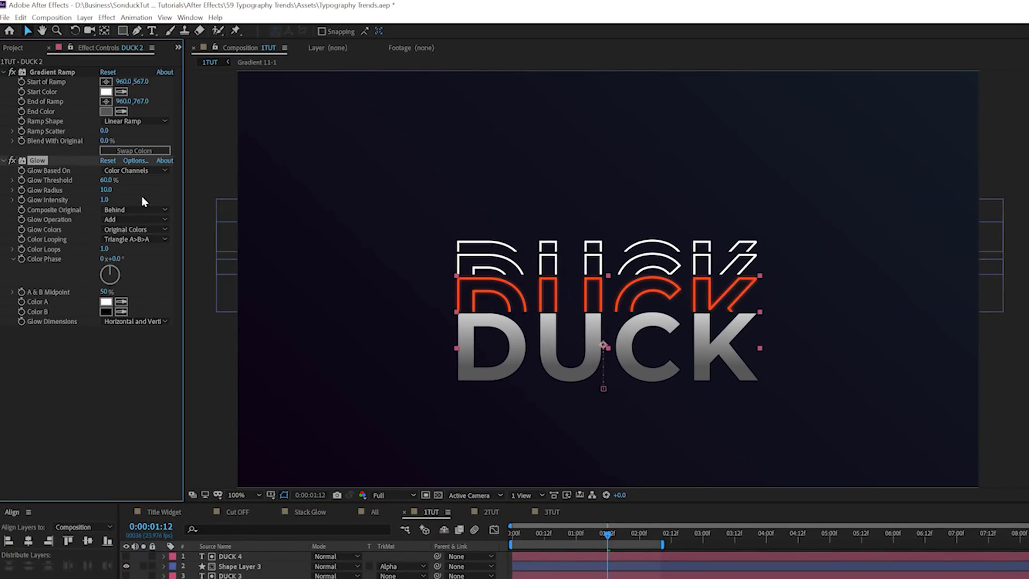
Duplicate DUCK 2's Glow effect with a radius of 111, and copy the original Glow onto the DUCK 3 outline layer
{"action": "key", "text": "ctrl+d"}
{"action": "left_click_drag", "start_coordinate": [105, 360], "coordinate": [168, 368]}
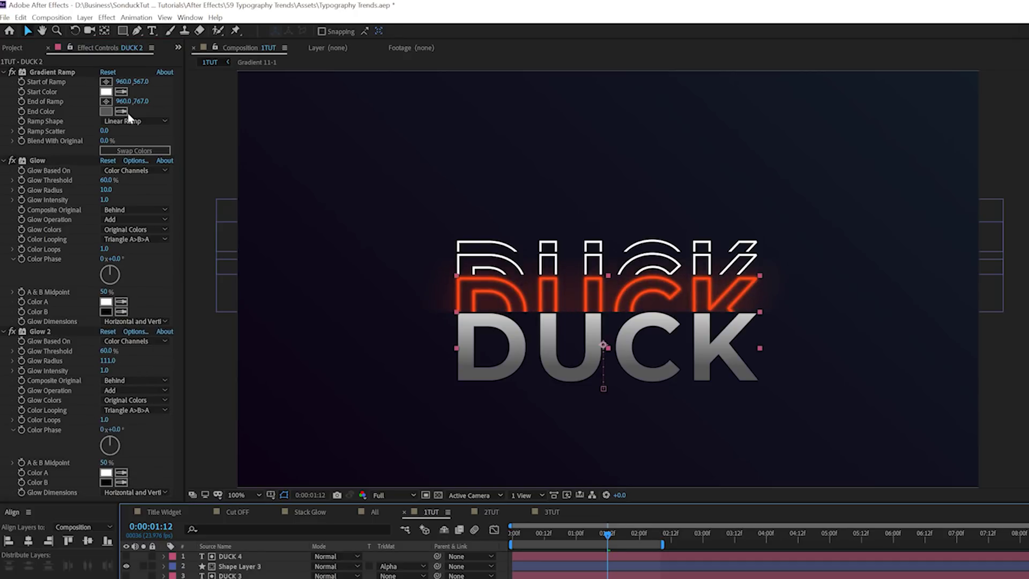
{"action": "left_click", "coordinate": [36, 161]}
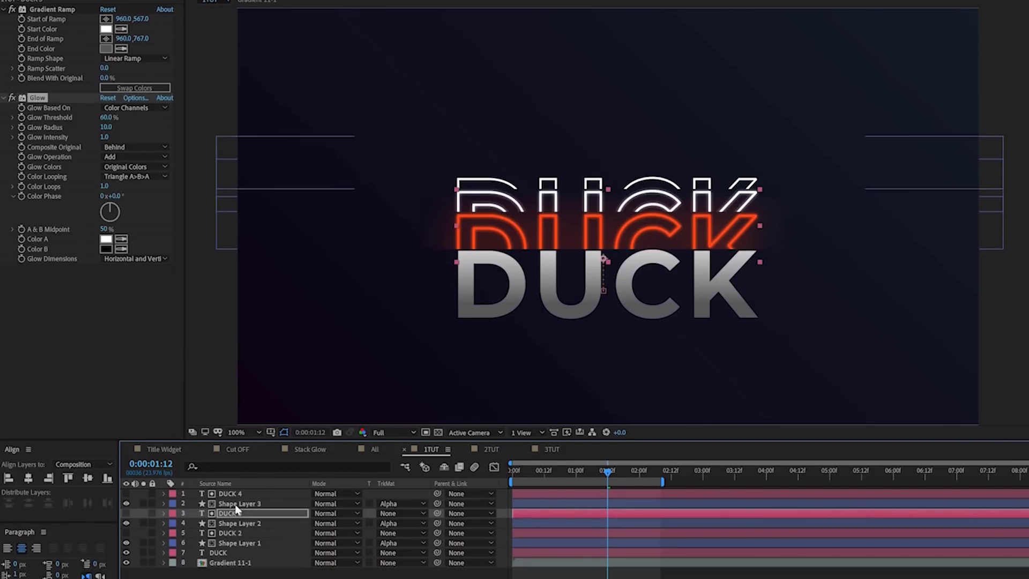
{"action": "left_click", "coordinate": [231, 557]}
{"action": "key", "text": "ctrl+v"}
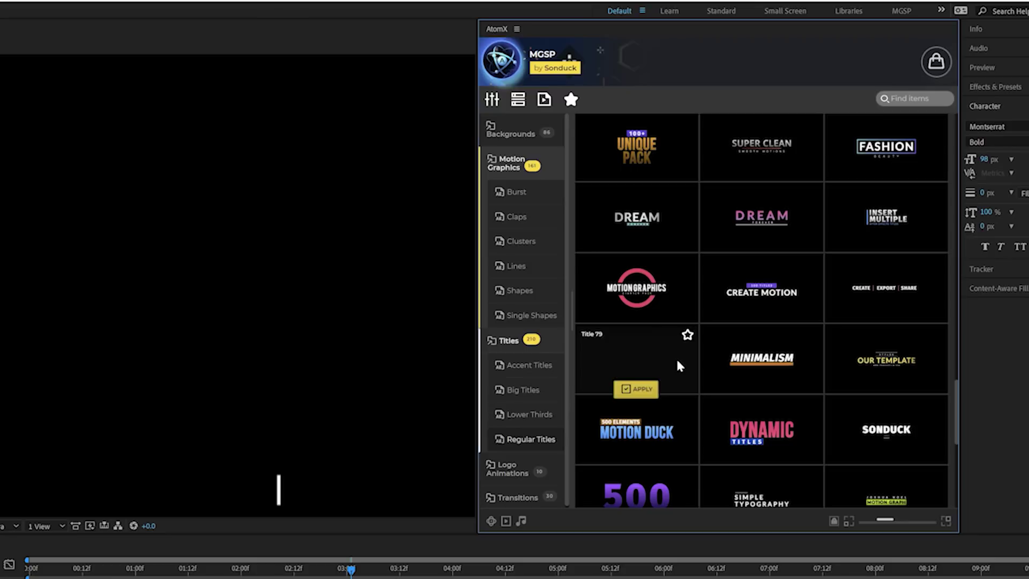
Browse the Regular Titles in the AtomX library and add Title 100 to the Main composition
{"action": "scroll", "coordinate": [690, 308], "scroll_direction": "down", "scroll_amount": 4}
{"action": "scroll", "coordinate": [691, 309], "scroll_direction": "down", "scroll_amount": 3}
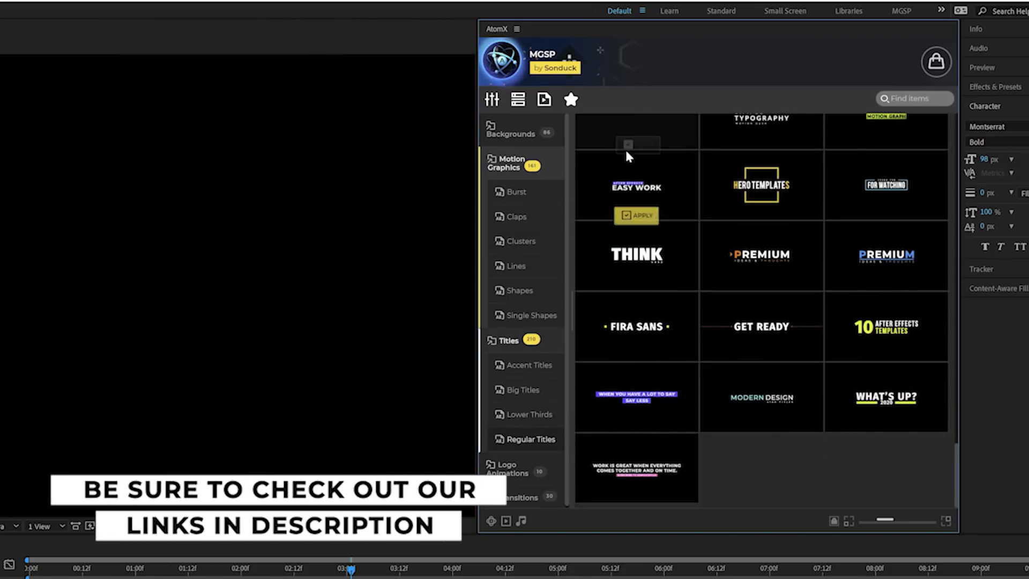
{"action": "scroll", "coordinate": [737, 313], "scroll_direction": "up", "scroll_amount": 3}
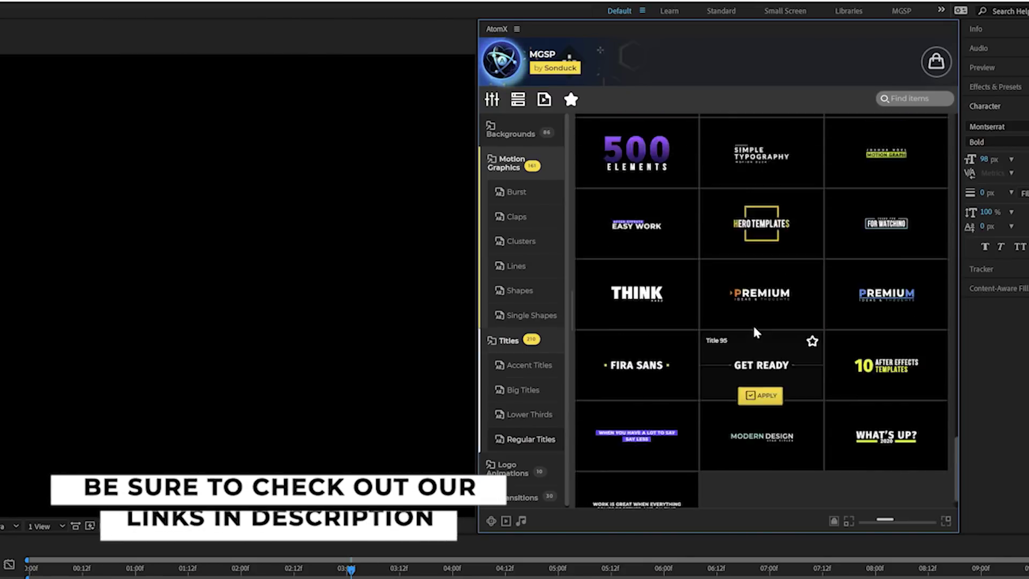
{"action": "scroll", "coordinate": [753, 361], "scroll_direction": "down", "scroll_amount": 3}
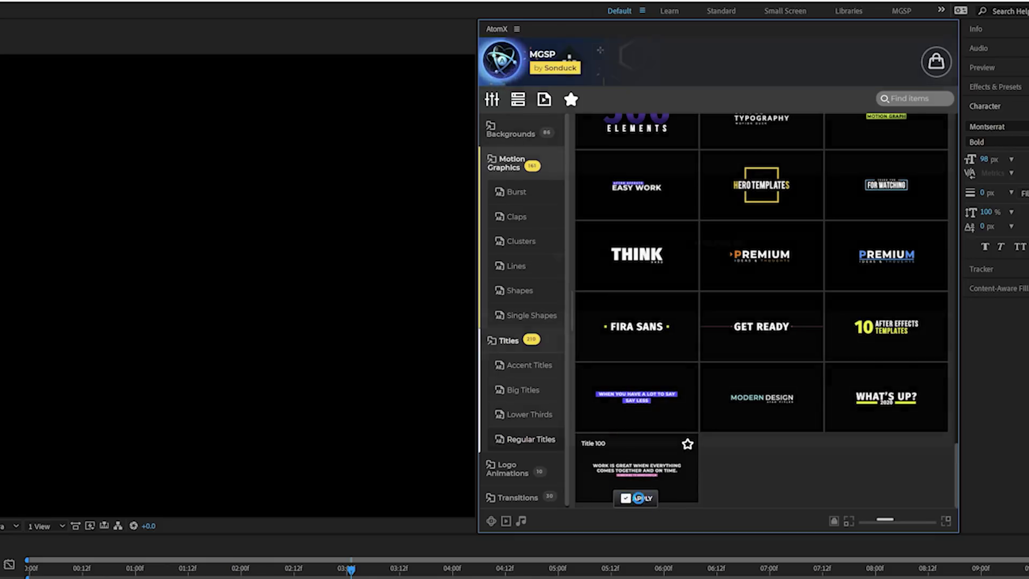
{"action": "left_click", "coordinate": [638, 498]}
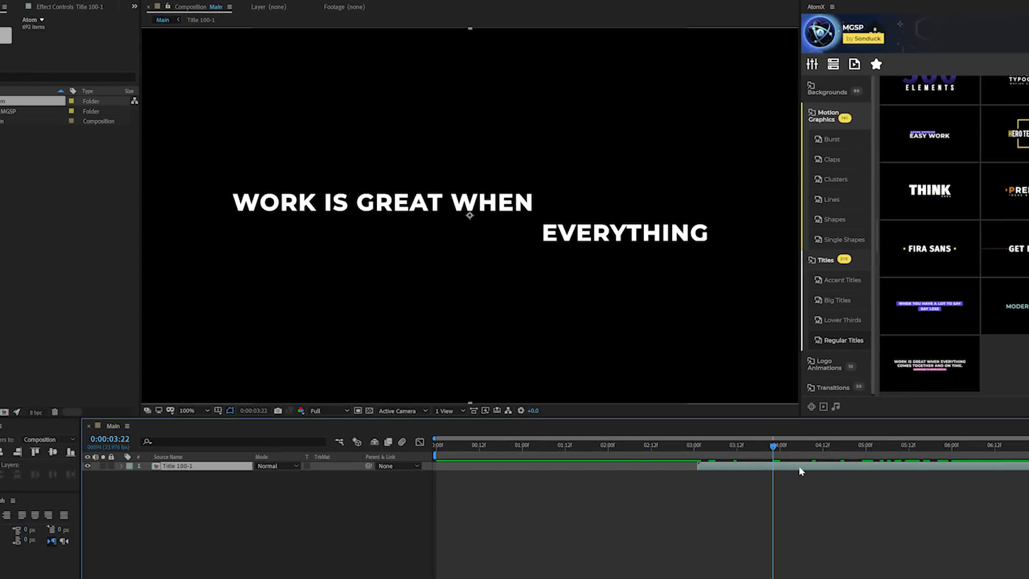
Move the Title 100-1 layer to the start of the timeline, and inspect its nested composition before returning to Main
{"action": "left_click_drag", "start_coordinate": [800, 471], "coordinate": [603, 464]}
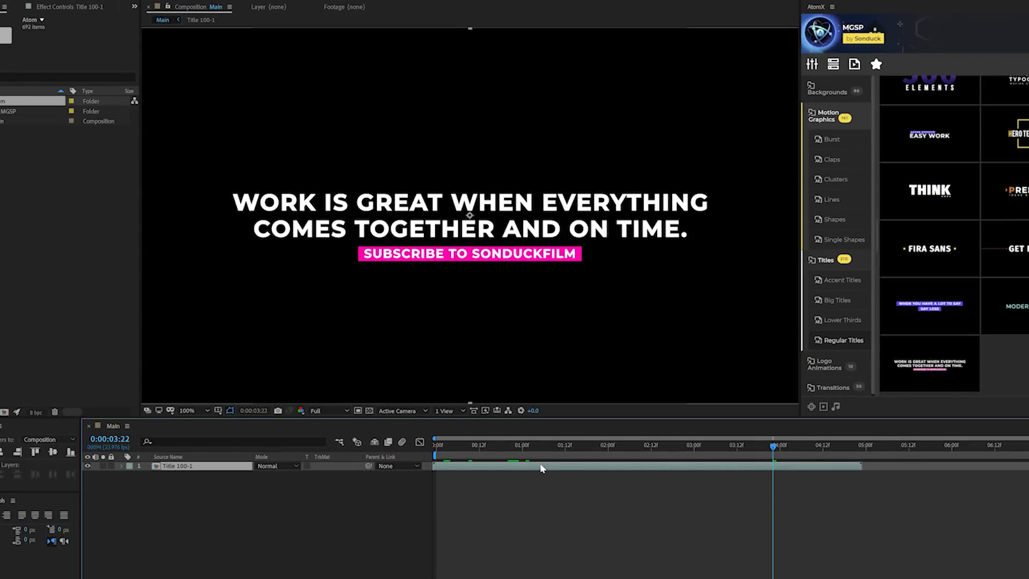
{"action": "key", "text": "space"}
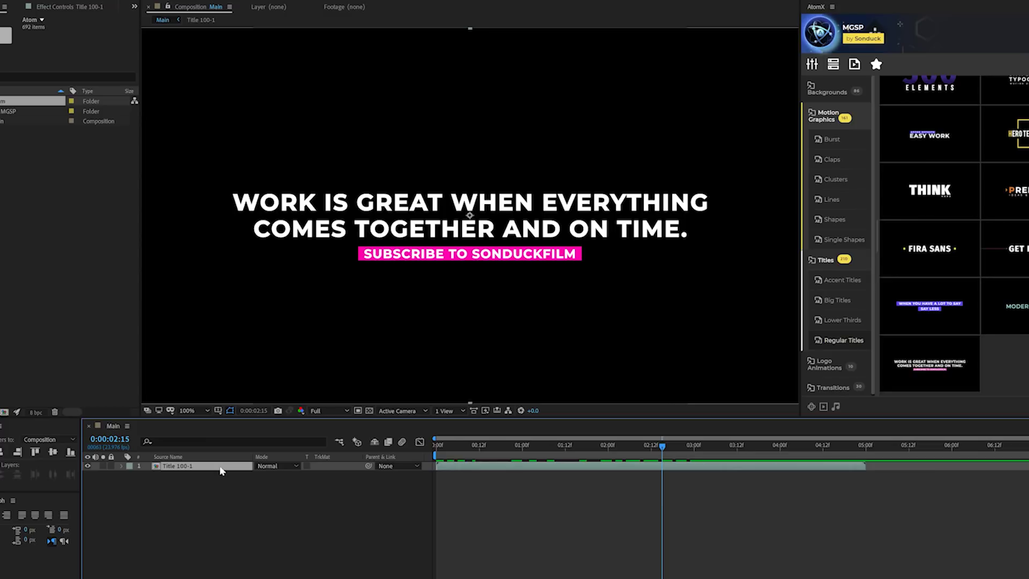
{"action": "double_click", "coordinate": [220, 468]}
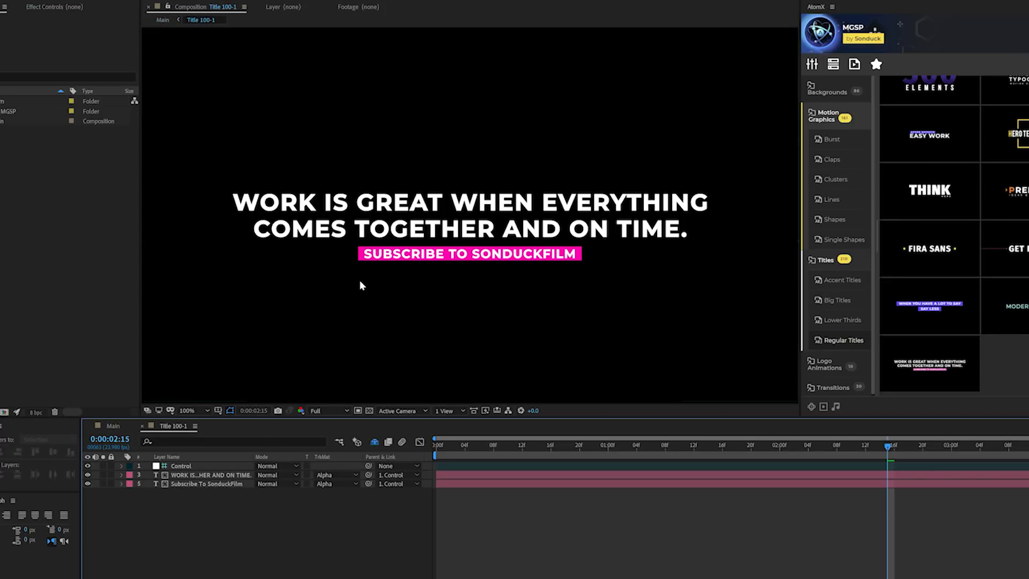
{"action": "left_click", "coordinate": [113, 426]}
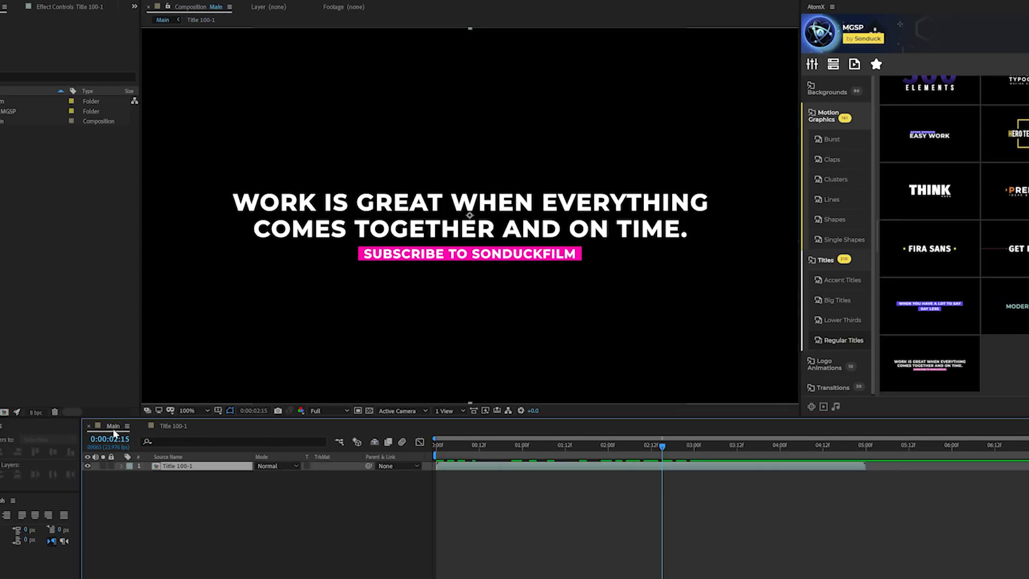
Add Cluster 41 from the Motion Graphics Clusters over the title and preview the combined animation
{"action": "left_click", "coordinate": [835, 179]}
{"action": "key", "text": "space"}
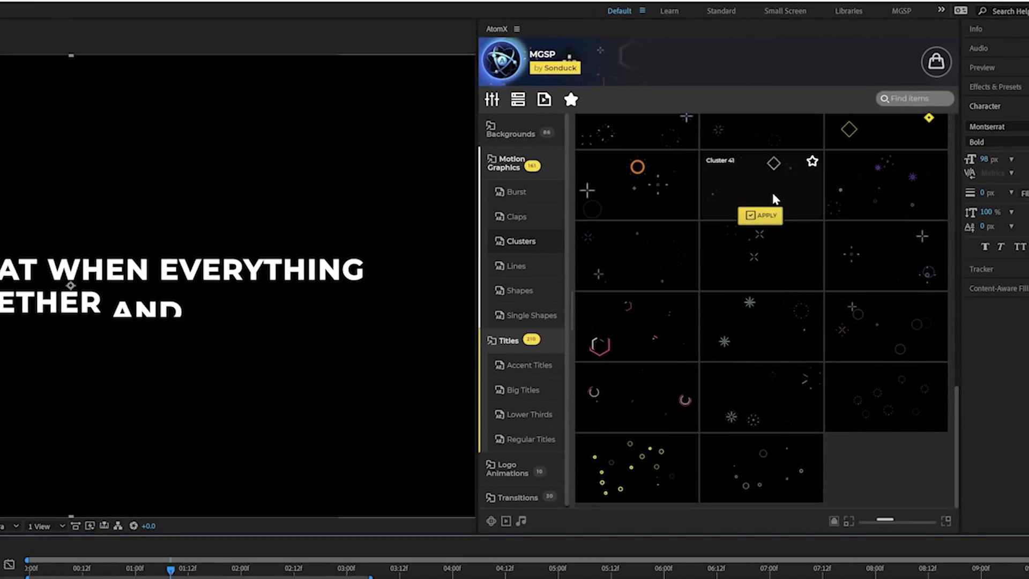
{"action": "left_click", "coordinate": [765, 215]}
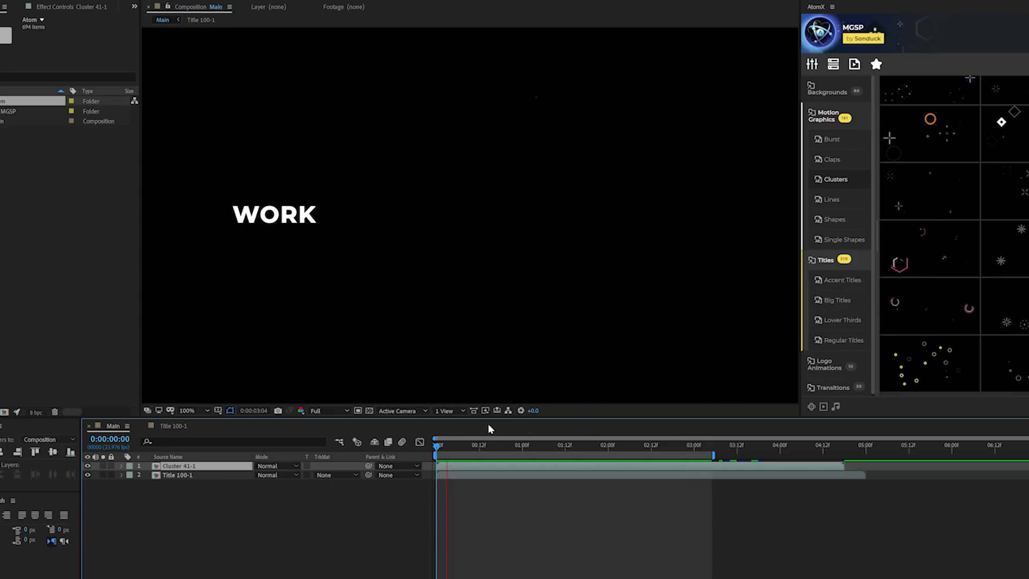
{"action": "left_click_drag", "start_coordinate": [515, 455], "coordinate": [576, 451]}
Open the Color 1 setting on the Control layer of Diamond Line Burst 3 inside the Cluster 41-1 composition
{"action": "double_click", "coordinate": [506, 466]}
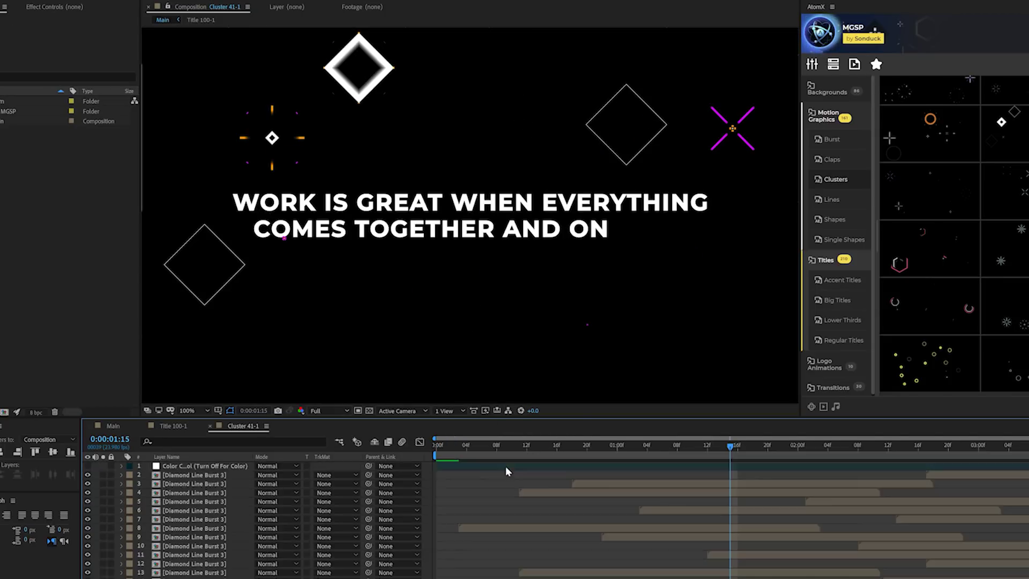
{"action": "double_click", "coordinate": [183, 474]}
{"action": "left_click", "coordinate": [184, 466]}
{"action": "left_click", "coordinate": [66, 7]}
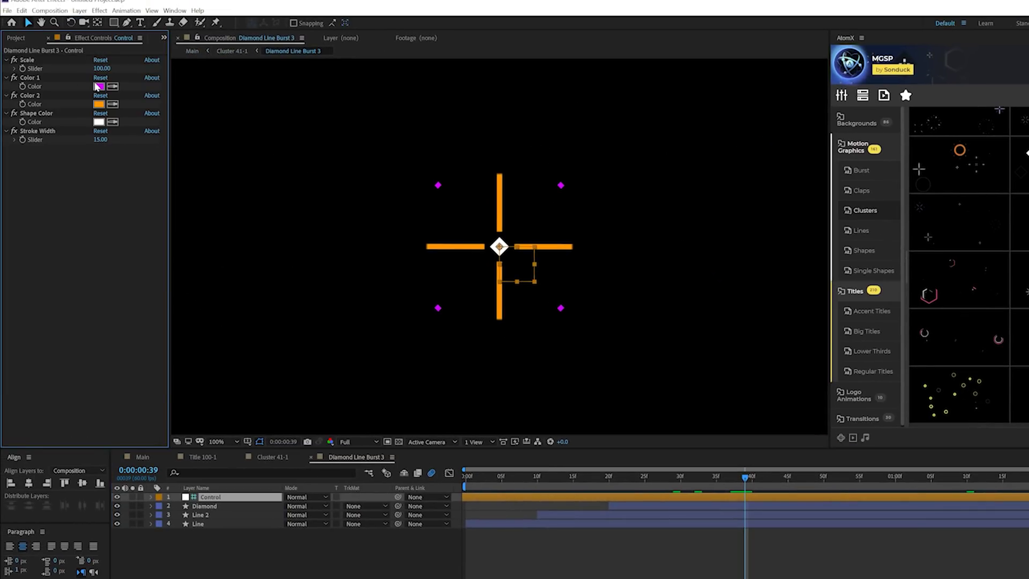
{"action": "left_click", "coordinate": [98, 86]}
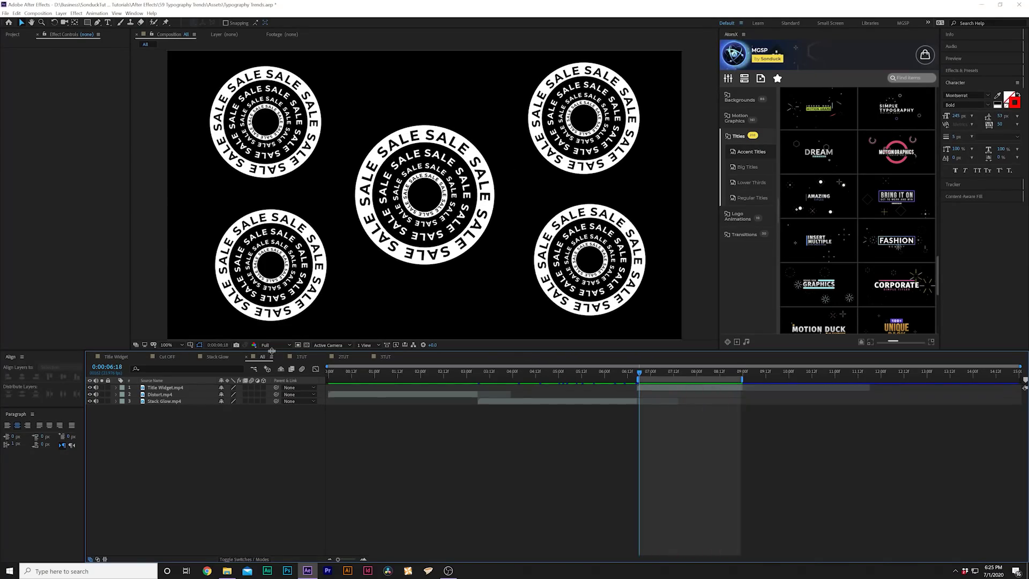
In the 2TUT composition, draw a circular mask on the SALE text layer and centre it in the frame
{"action": "left_click", "coordinate": [342, 357]}
{"action": "left_click", "coordinate": [185, 391]}
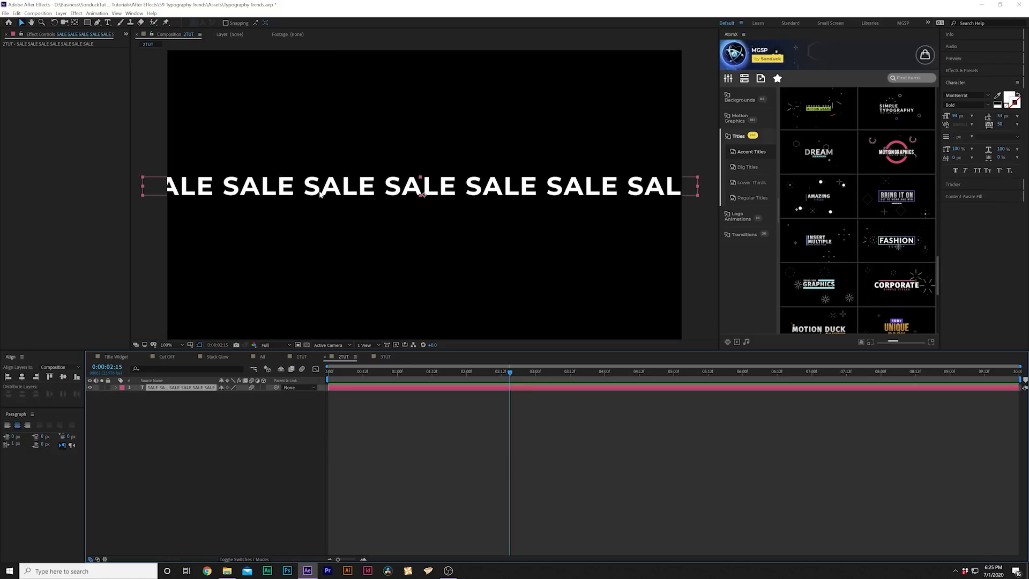
{"action": "left_click", "coordinate": [227, 423]}
{"action": "left_click", "coordinate": [88, 23]}
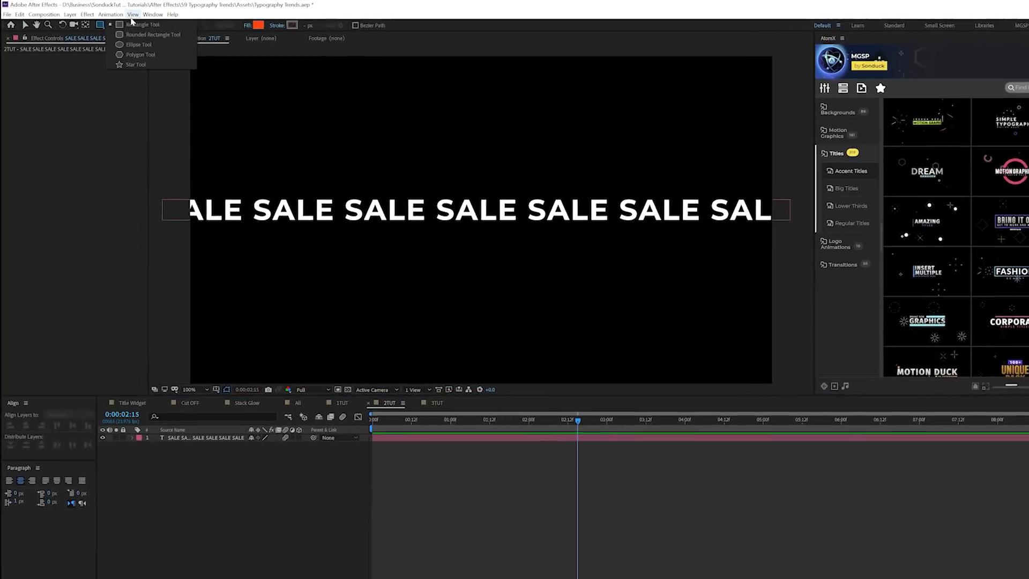
{"action": "left_click", "coordinate": [111, 40]}
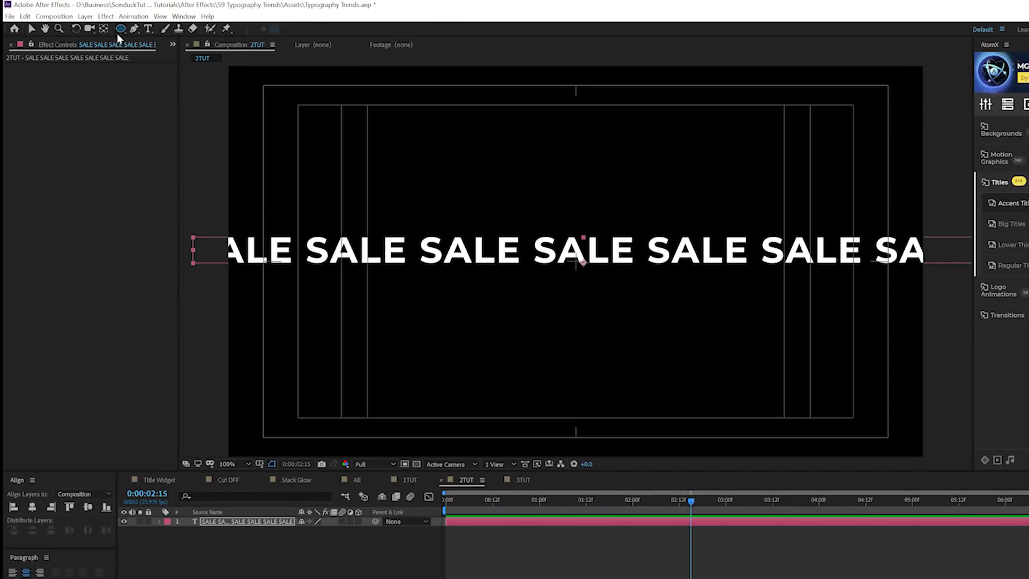
{"action": "left_click", "coordinate": [225, 524]}
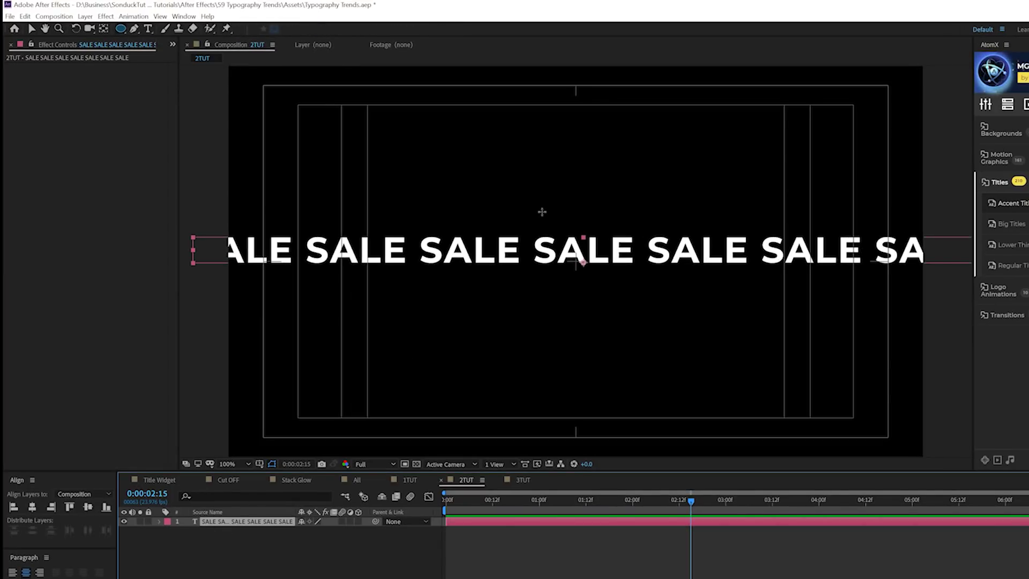
{"action": "left_click_drag", "start_coordinate": [485, 175], "coordinate": [877, 513]}
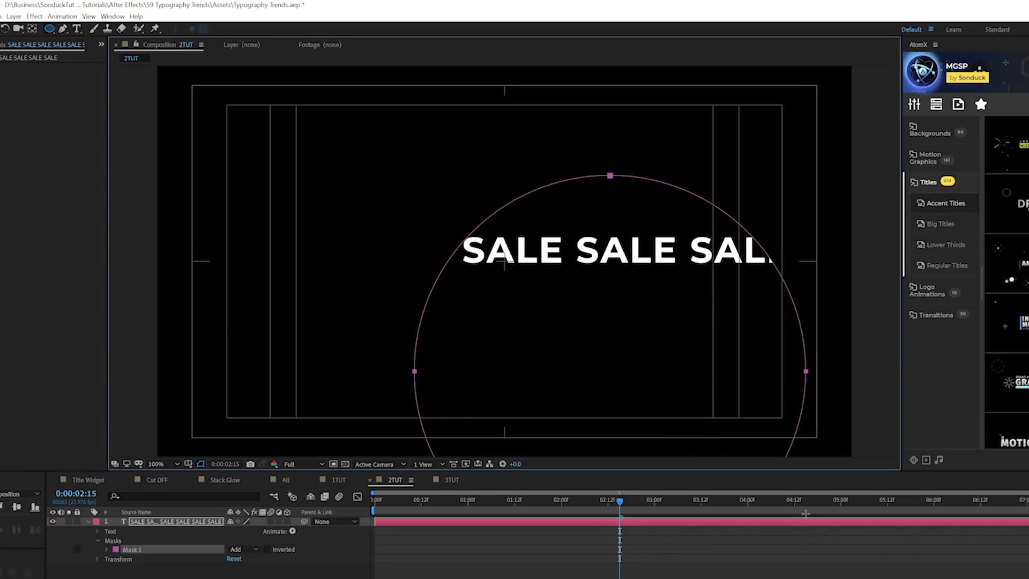
{"action": "left_click_drag", "start_coordinate": [806, 513], "coordinate": [735, 499]}
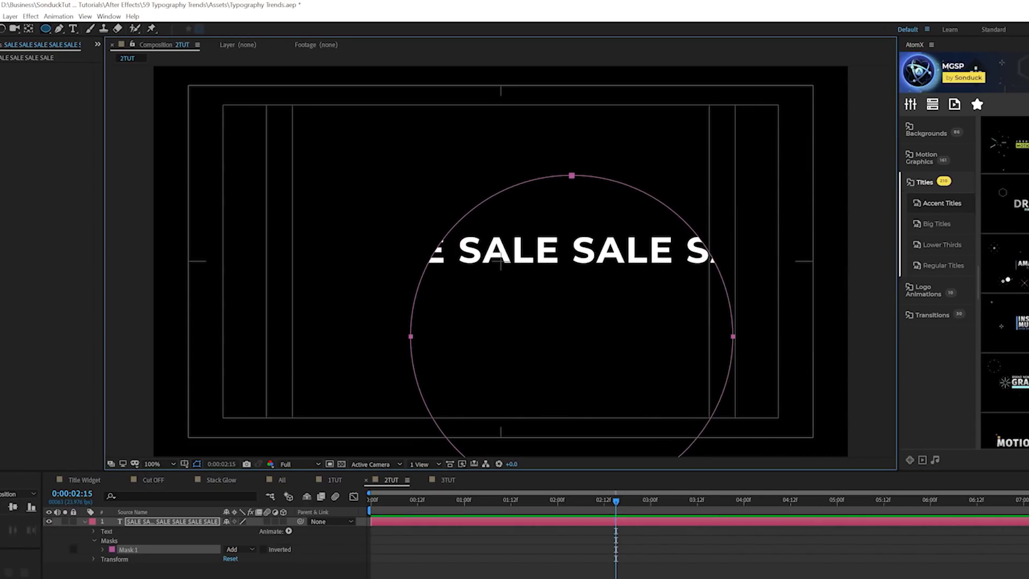
{"action": "key", "text": "v"}
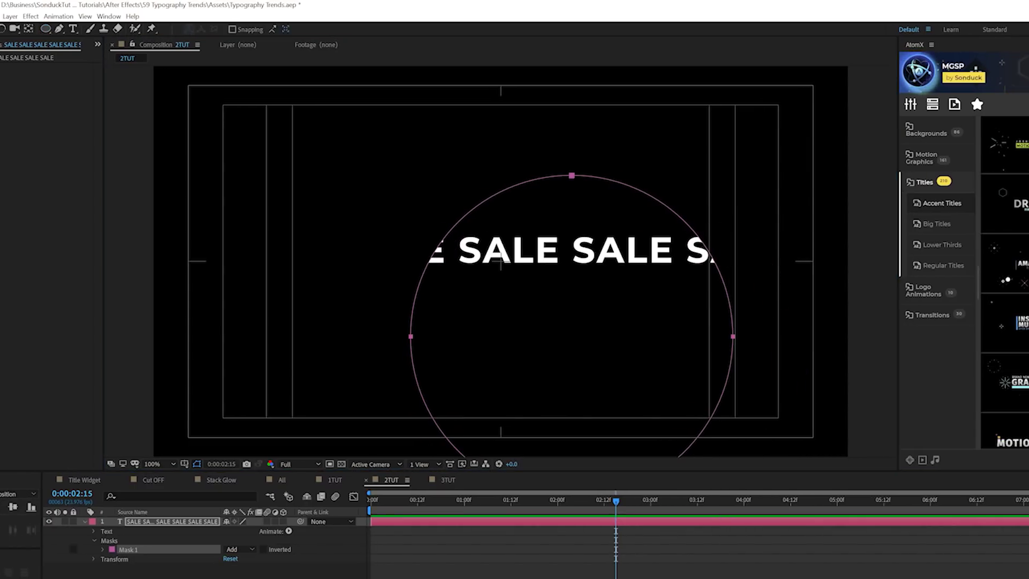
{"action": "left_click_drag", "start_coordinate": [572, 175], "coordinate": [508, 100]}
Set the SALE text to follow Mask 1, with Reverse Path and Force Alignment turned on
{"action": "left_click", "coordinate": [94, 531]}
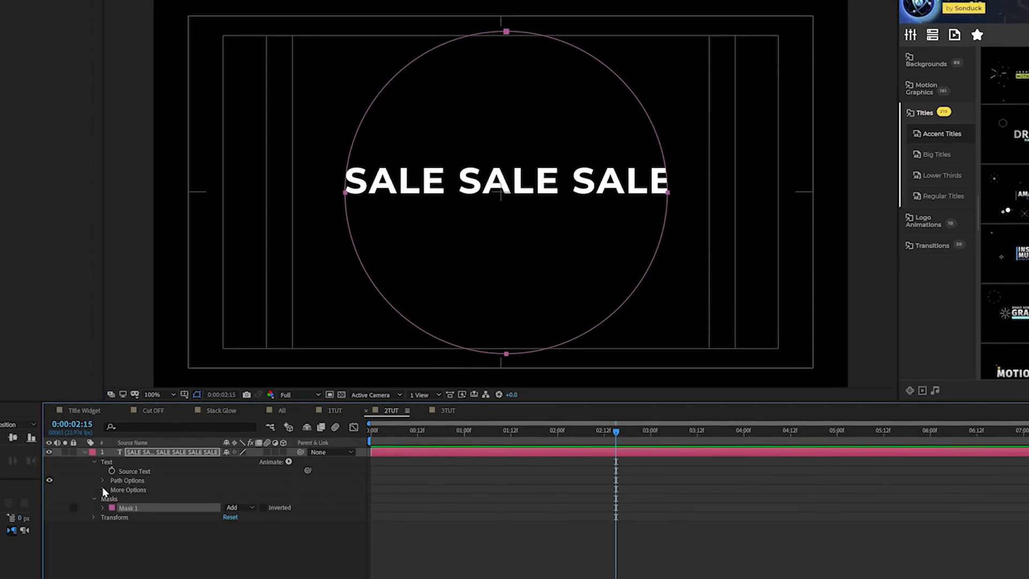
{"action": "left_click", "coordinate": [102, 481]}
{"action": "left_click", "coordinate": [257, 489]}
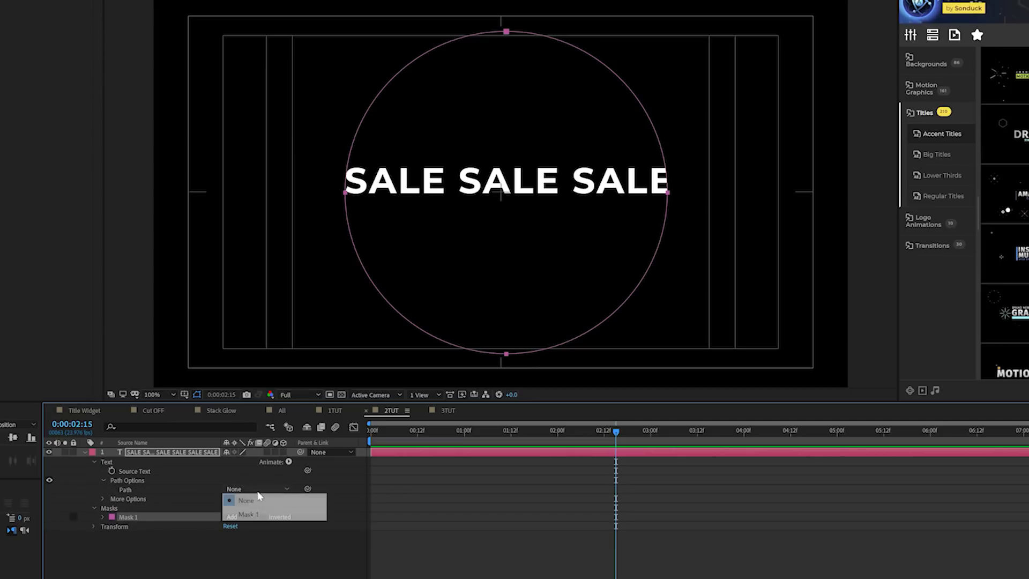
{"action": "left_click", "coordinate": [260, 514]}
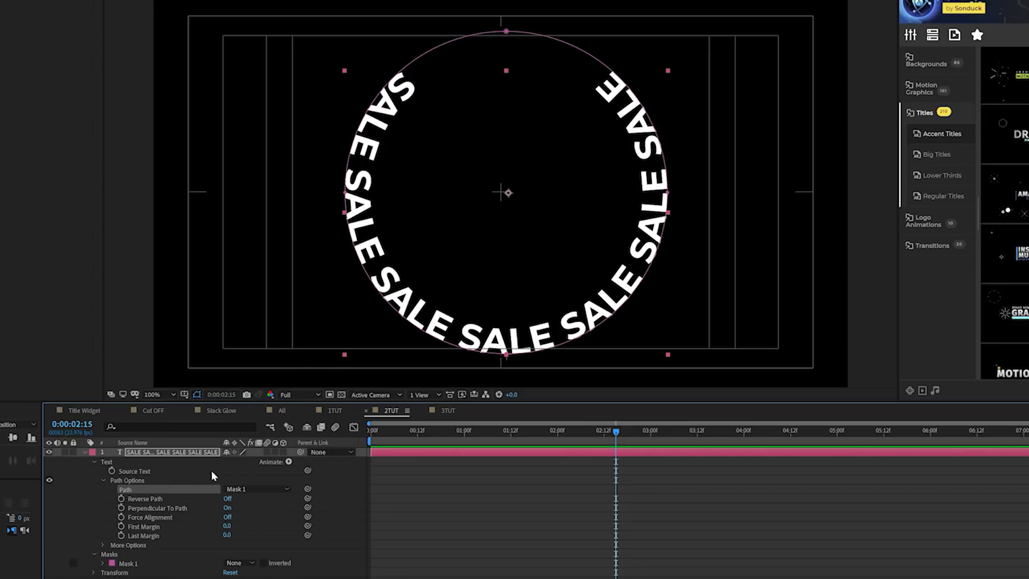
{"action": "left_click", "coordinate": [228, 498]}
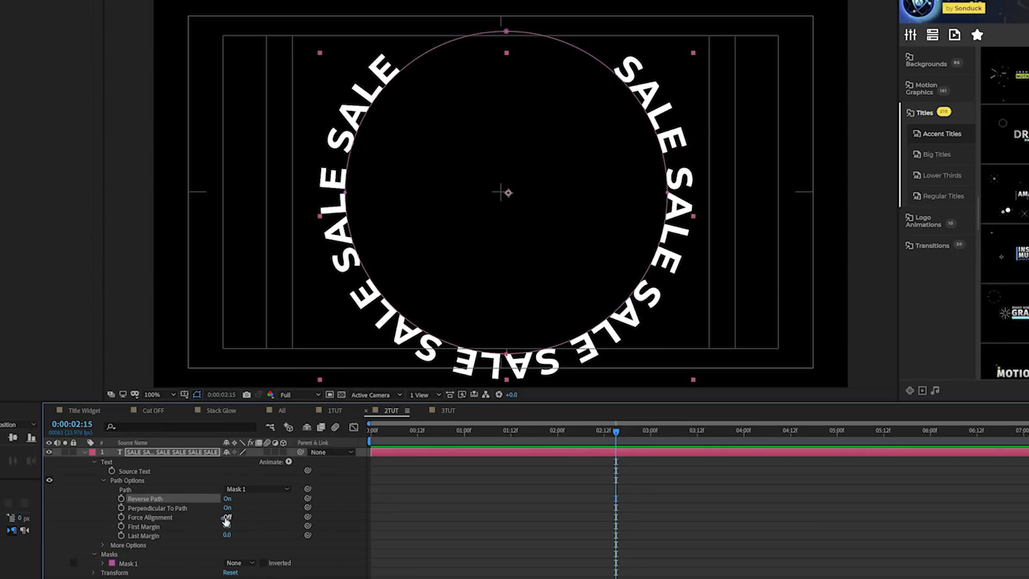
{"action": "left_click", "coordinate": [190, 514]}
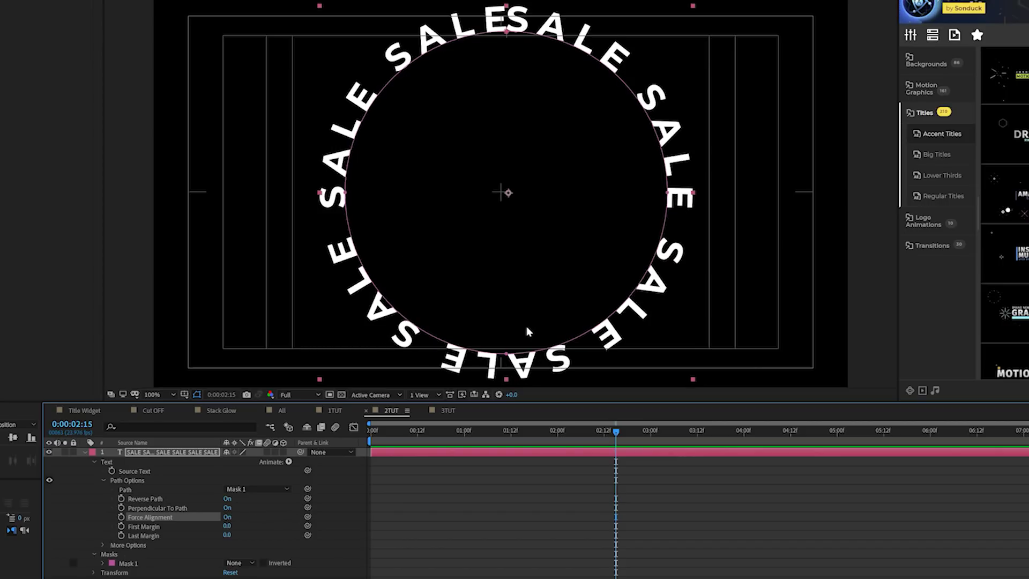
Adjust the path margins to leave a gap between the first and last SALE, and scale the text layer to 76%
{"action": "mouse_move", "coordinate": [225, 527]}
{"action": "left_mouse_down"}
{"action": "mouse_move", "coordinate": [276, 527]}
{"action": "mouse_move", "coordinate": [225, 535]}
{"action": "left_mouse_up"}
{"action": "left_click", "coordinate": [235, 534], "text": "shift"}
{"action": "key", "text": "s"}
{"action": "left_click_drag", "start_coordinate": [238, 462], "coordinate": [229, 461]}
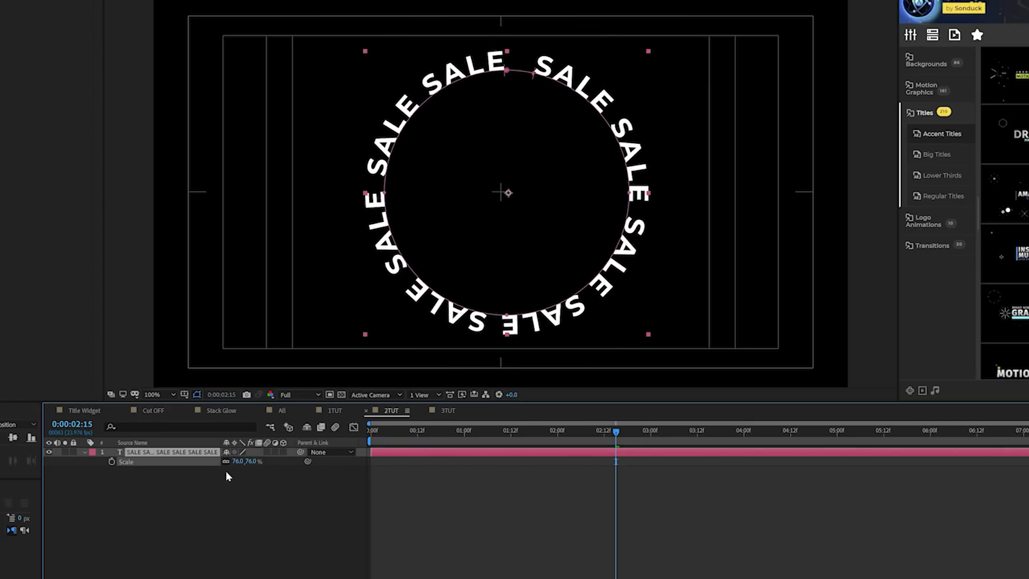
{"action": "left_click", "coordinate": [228, 475]}
Draw a circle on a new shape layer, starting from the composition's centre, with no fill and a solid white 112 px stroke
{"action": "left_click", "coordinate": [153, 452]}
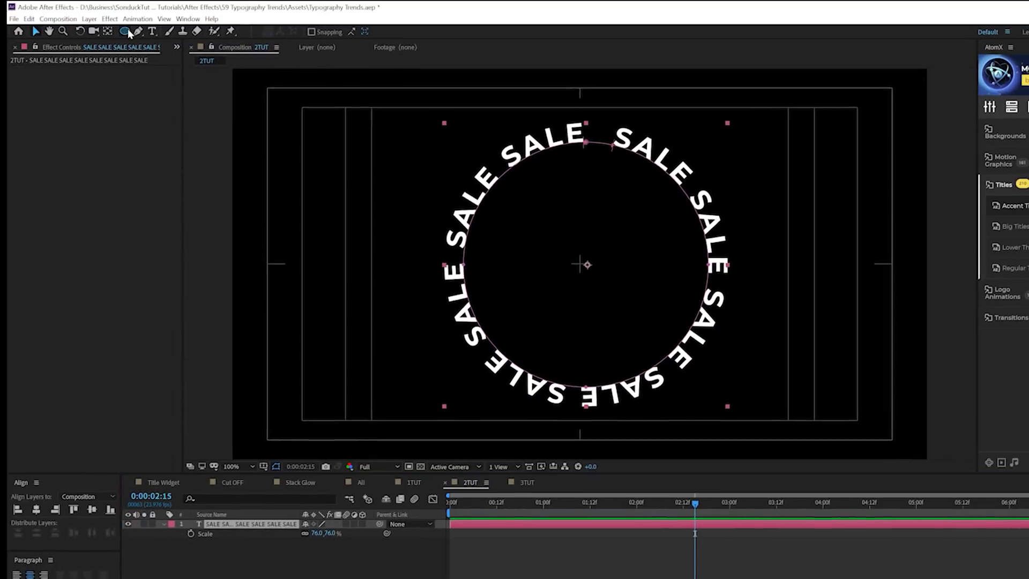
{"action": "left_click_drag", "start_coordinate": [128, 28], "coordinate": [143, 52]}
{"action": "key", "text": "ctrl+shift+a"}
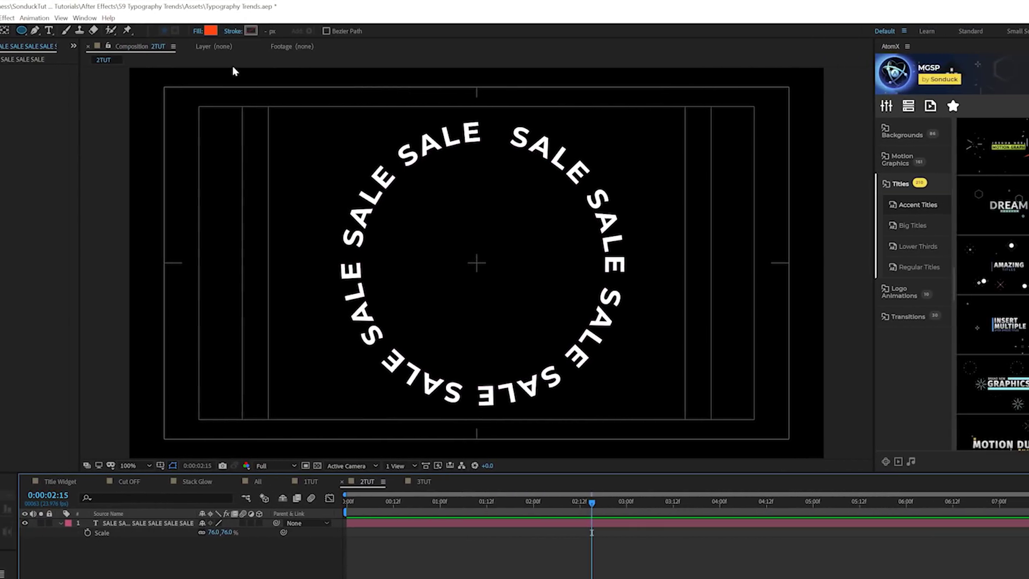
{"action": "left_click", "coordinate": [198, 31]}
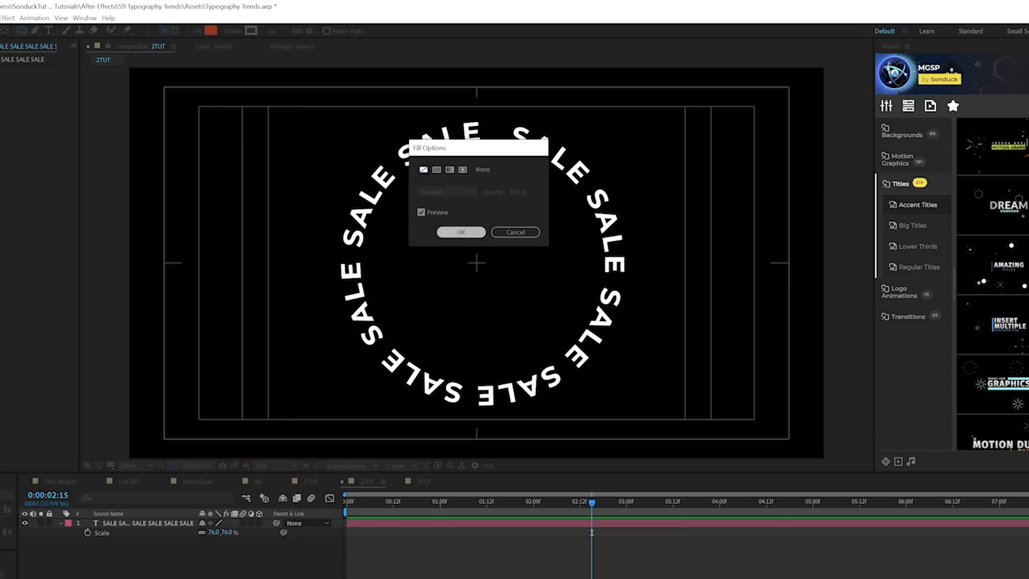
{"action": "key", "text": "Return"}
{"action": "left_click", "coordinate": [233, 31]}
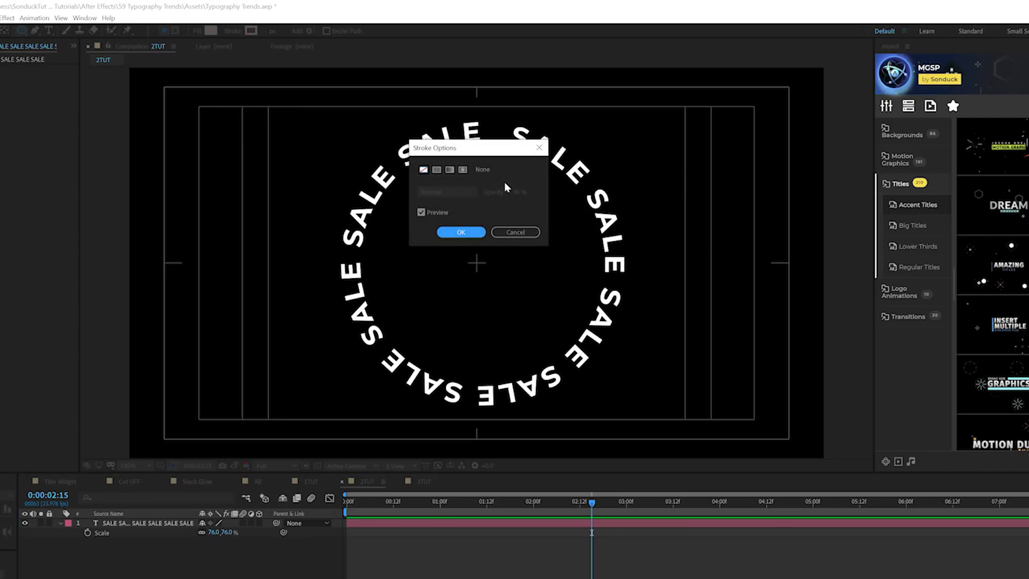
{"action": "left_click", "coordinate": [461, 231]}
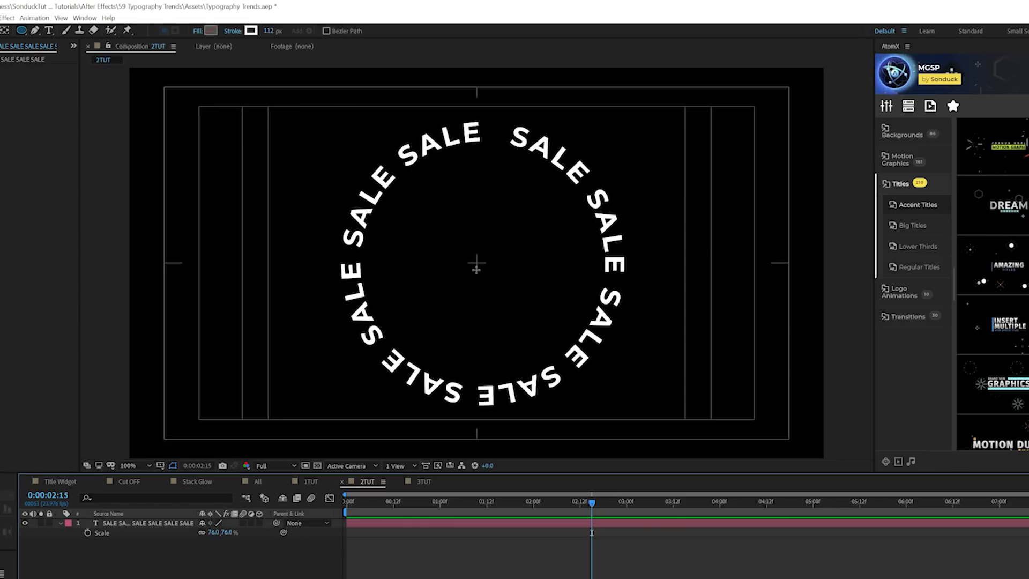
{"action": "left_click_drag", "start_coordinate": [477, 263], "coordinate": [783, 569]}
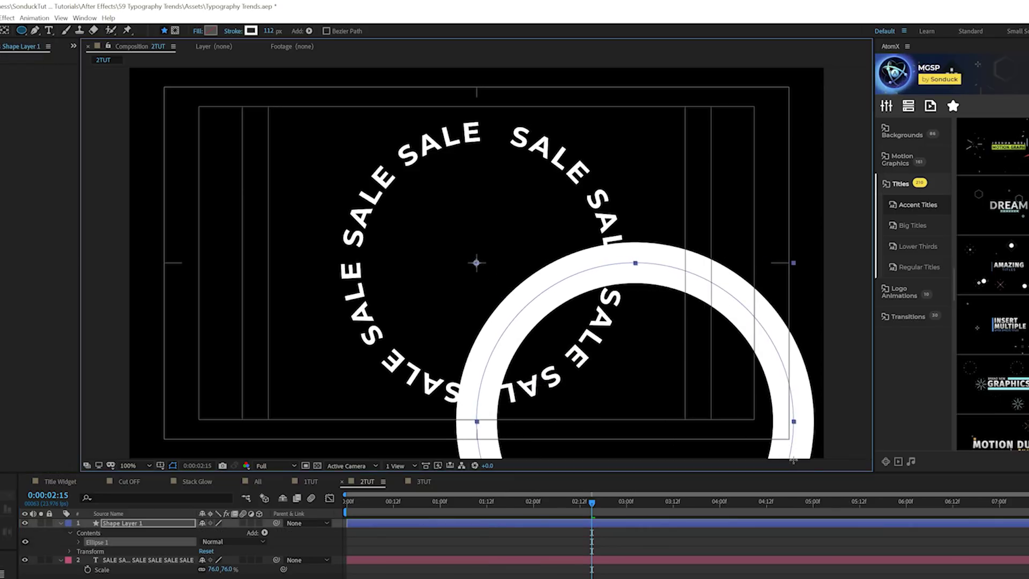
{"action": "key", "text": "v"}
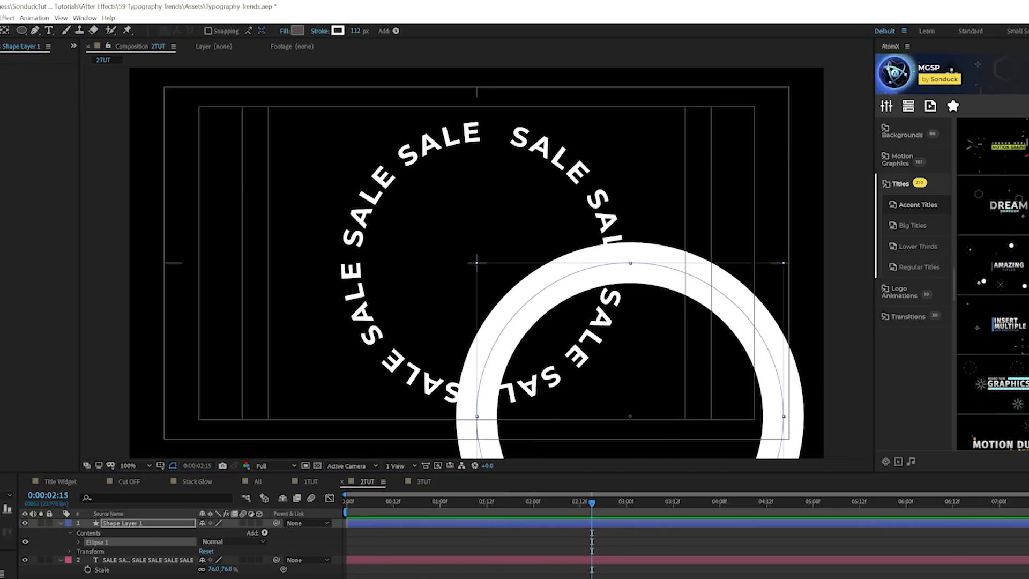
Centre the circle and its anchor point in the frame and set the Ellipse Path size to 722 px
{"action": "key", "text": "ctrl+alt+Home"}
{"action": "key", "text": "ctrl+Home"}
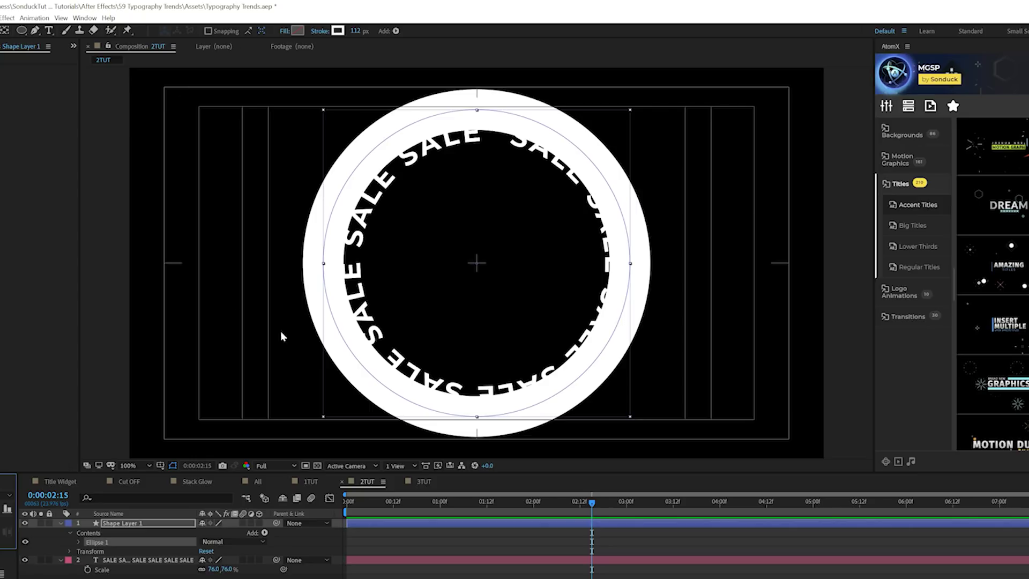
{"action": "left_click", "coordinate": [78, 541]}
{"action": "left_click", "coordinate": [88, 551]}
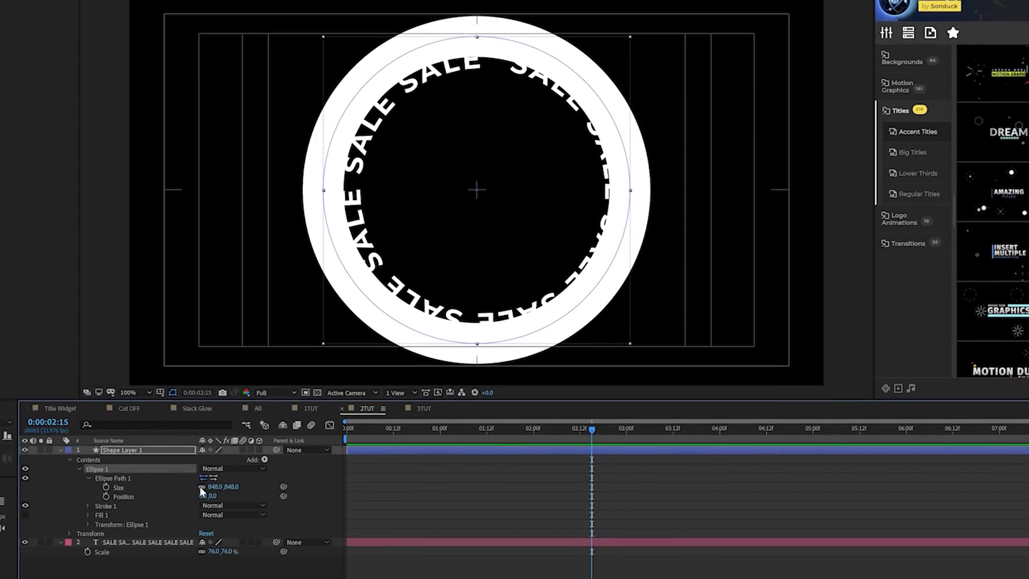
{"action": "left_click_drag", "start_coordinate": [213, 486], "coordinate": [116, 552]}
Place the SALE text layer above the circle and set its text colour to black (000000)
{"action": "left_click", "coordinate": [143, 428]}
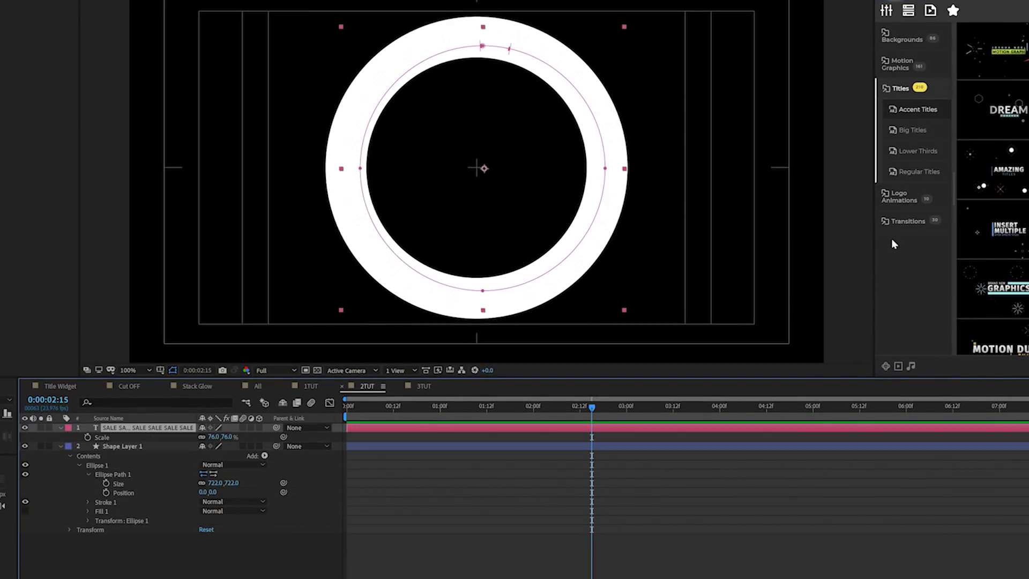
{"action": "left_click_drag", "start_coordinate": [282, 433], "coordinate": [298, 521]}
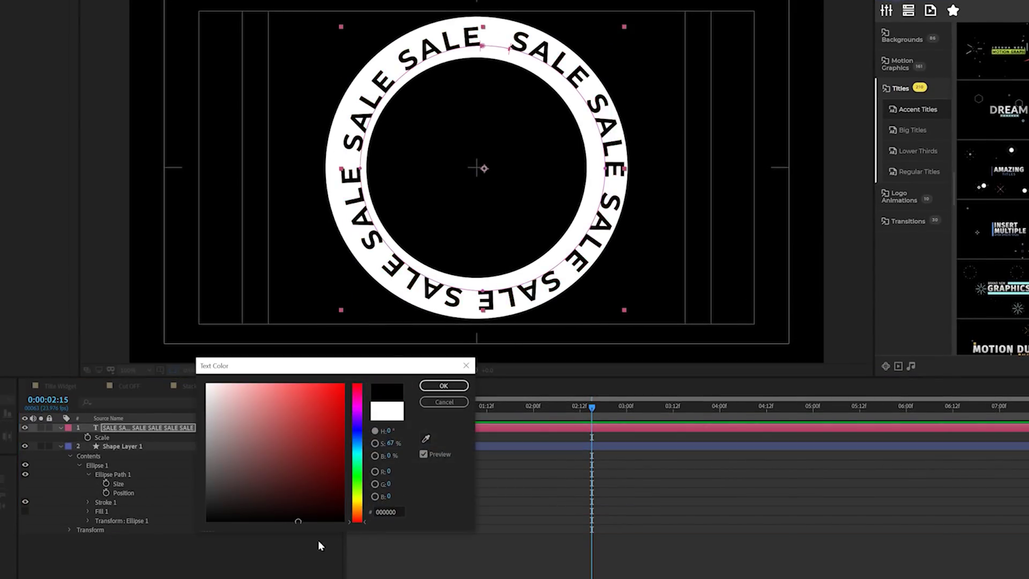
{"action": "left_click", "coordinate": [438, 385]}
{"action": "left_click_drag", "start_coordinate": [104, 567], "coordinate": [172, 377]}
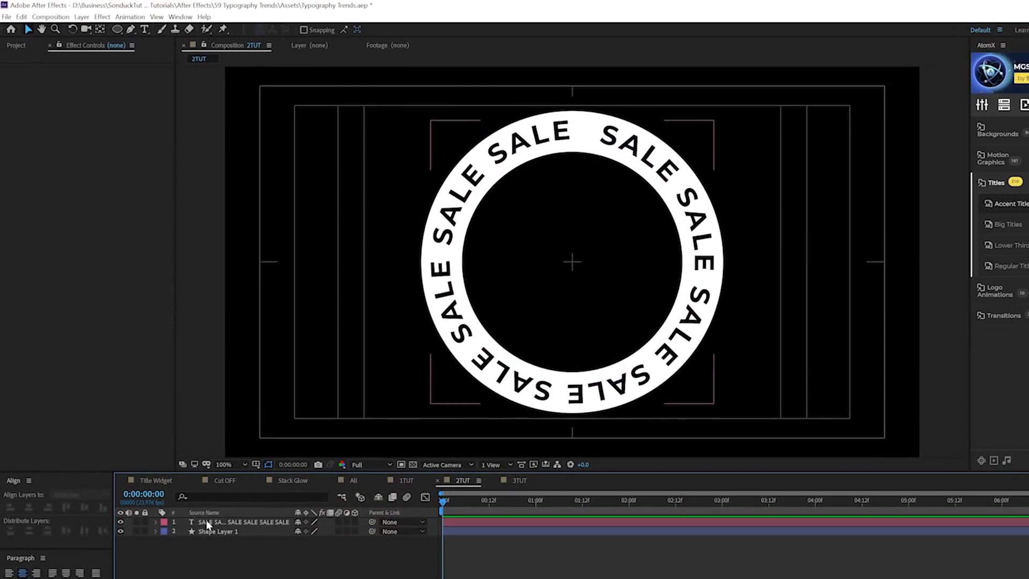
Duplicate the SALE text layer, scale the copy to 56%, and set its text colour to white (FFFFFF)
{"action": "left_click", "coordinate": [111, 427]}
{"action": "left_click", "coordinate": [22, 16]}
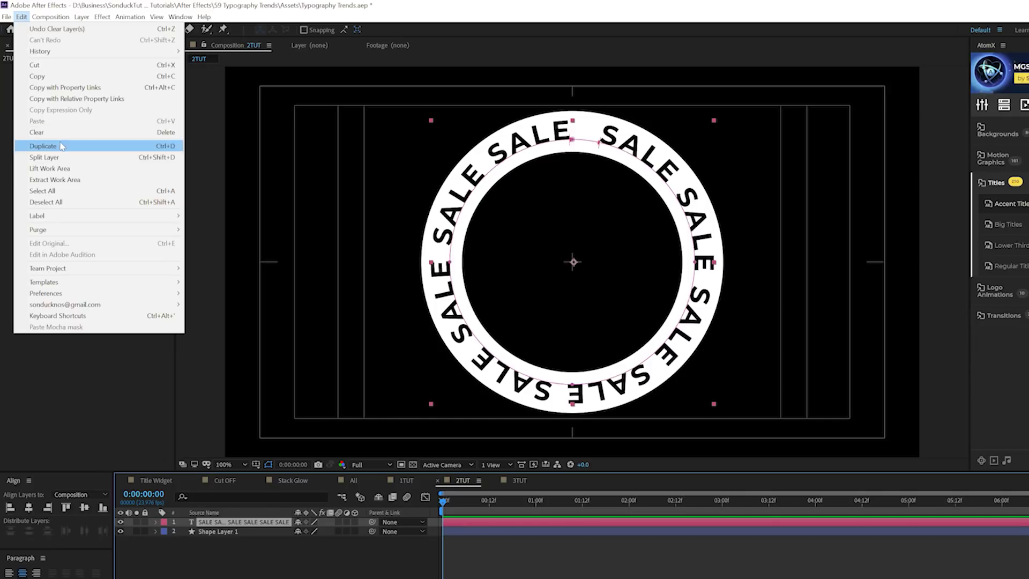
{"action": "left_click", "coordinate": [32, 146]}
{"action": "key", "text": "s"}
{"action": "mouse_move", "coordinate": [311, 531]}
{"action": "left_mouse_down"}
{"action": "mouse_move", "coordinate": [292, 531]}
{"action": "mouse_move", "coordinate": [297, 522]}
{"action": "left_mouse_up"}
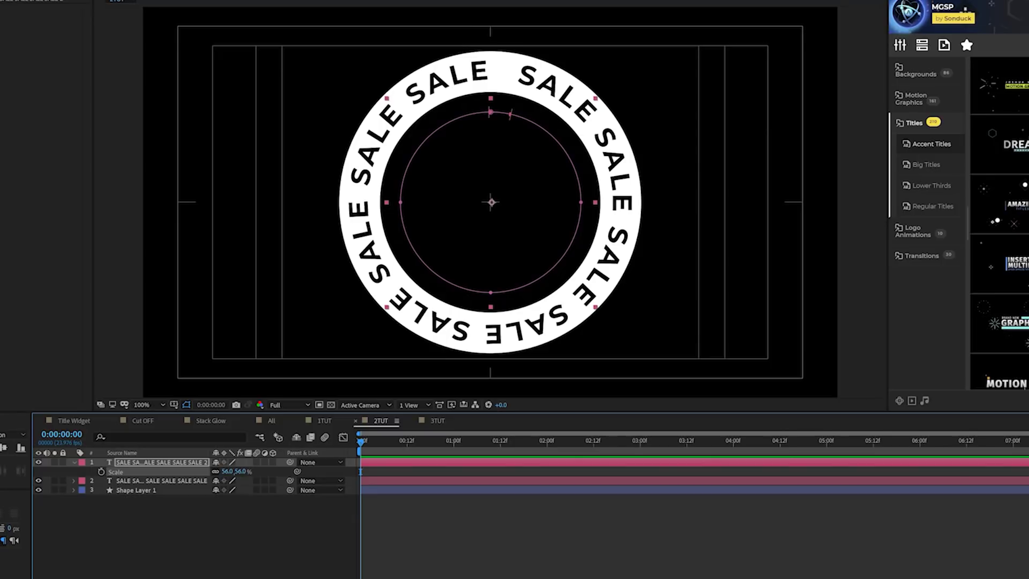
{"action": "left_click_drag", "start_coordinate": [242, 440], "coordinate": [79, 331]}
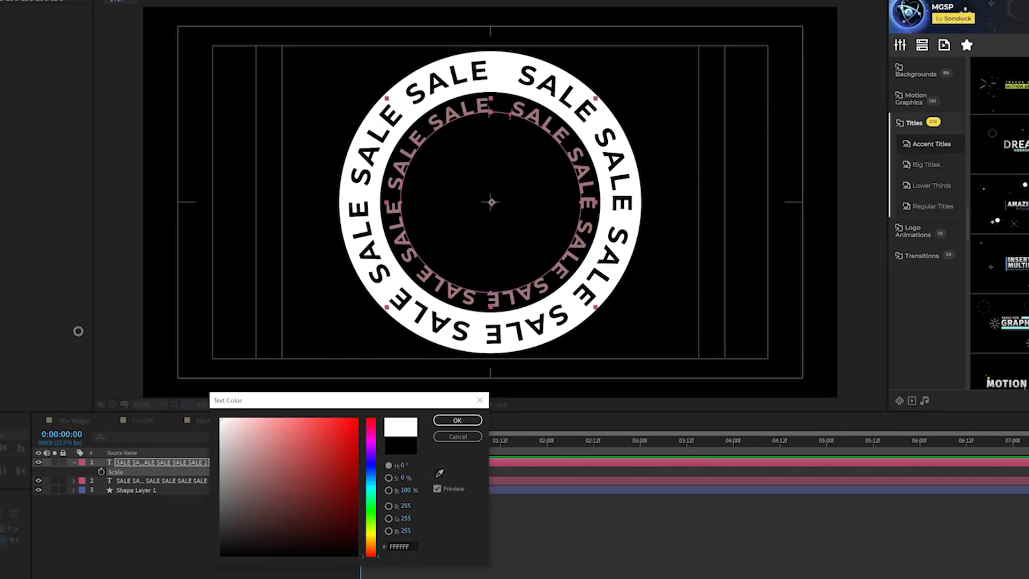
{"action": "left_click", "coordinate": [450, 419]}
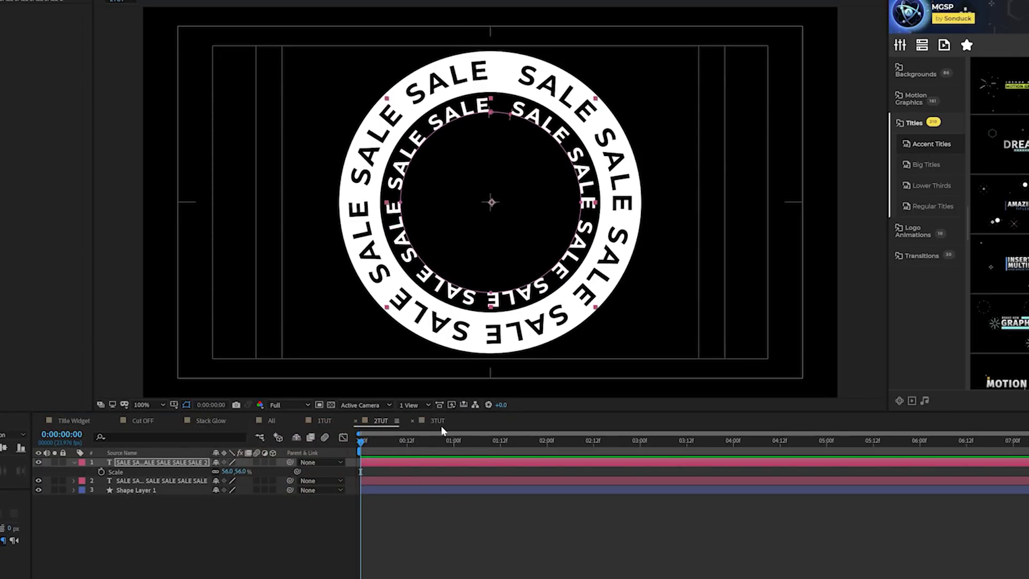
Duplicate the white SALE ring and scale the new copy to 44%
{"action": "left_click", "coordinate": [137, 466]}
{"action": "key", "text": "ctrl+d"}
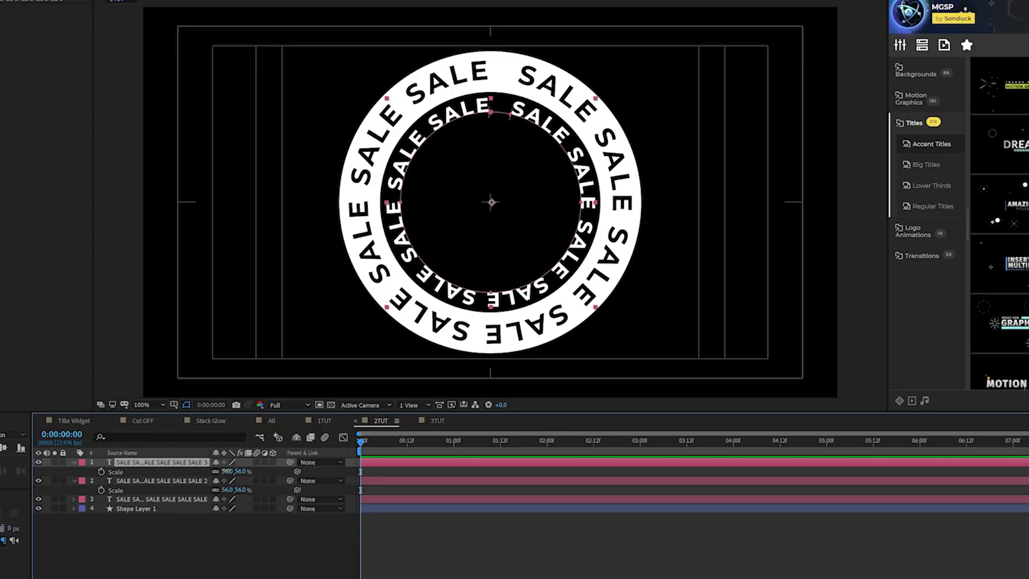
{"action": "left_click_drag", "start_coordinate": [227, 471], "coordinate": [220, 471]}
Duplicate the outer SALE text with its white circle, put the copies on top, and shrink them into a centred innermost ring
{"action": "left_click", "coordinate": [134, 509]}
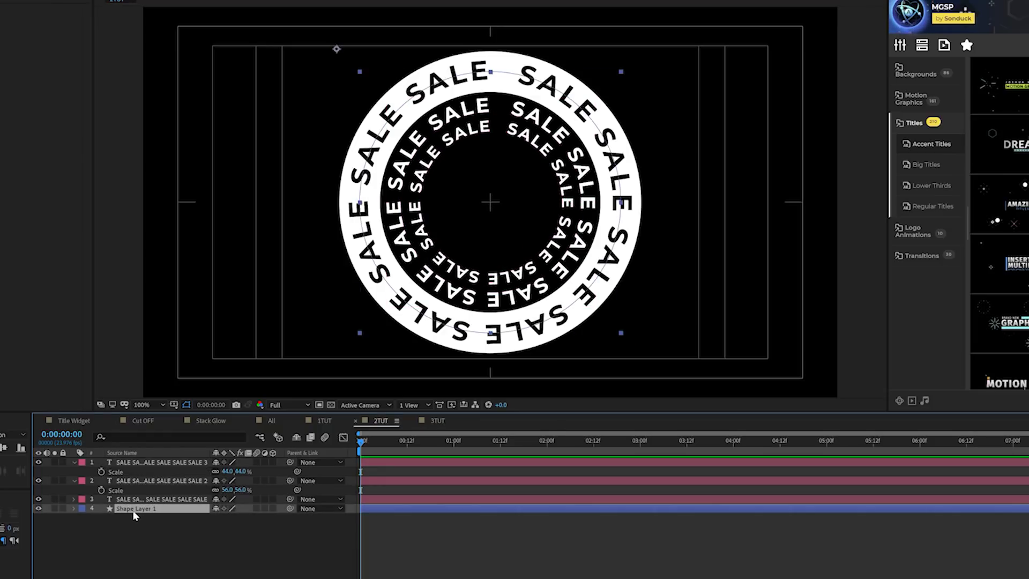
{"action": "left_click", "coordinate": [131, 501], "text": "shift"}
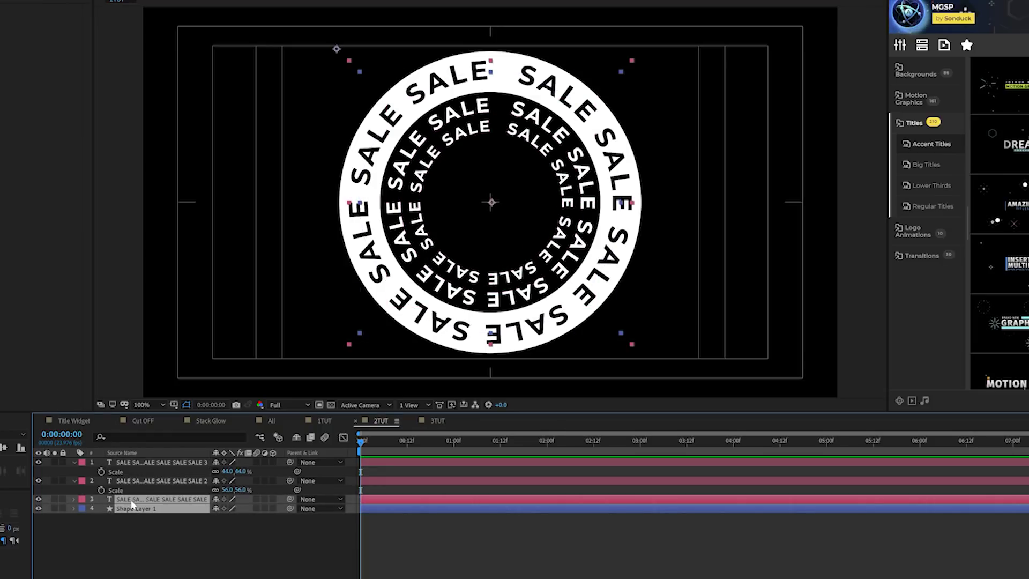
{"action": "key", "text": "ctrl+d"}
{"action": "left_click_drag", "start_coordinate": [137, 501], "coordinate": [137, 458]}
{"action": "key", "text": "s"}
{"action": "left_click_drag", "start_coordinate": [228, 474], "coordinate": [222, 474]}
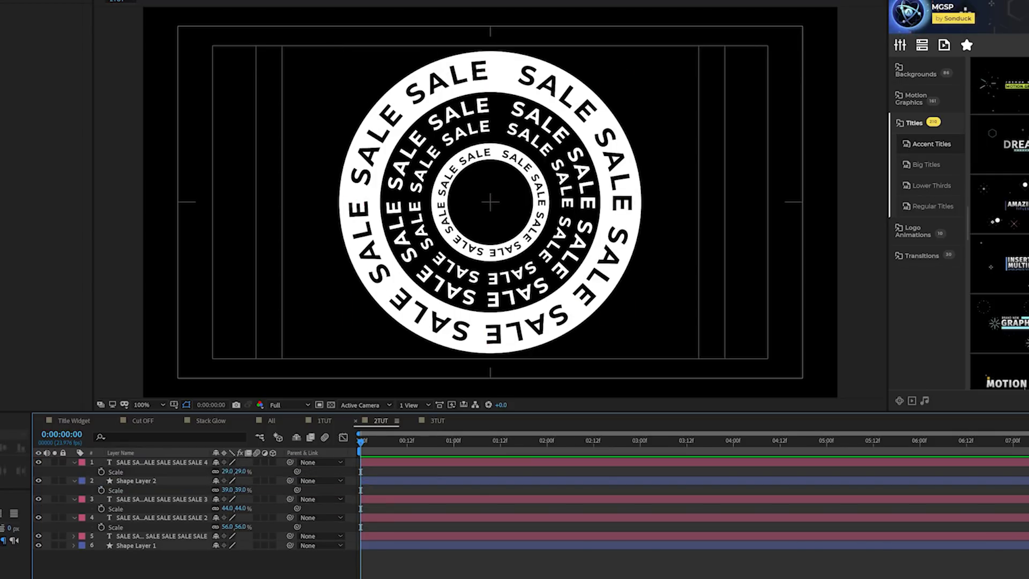
Start Rotation keyframes at 0:00:00:00 on all four SALE text layers
{"action": "key", "text": "r"}
{"action": "left_click", "coordinate": [129, 535]}
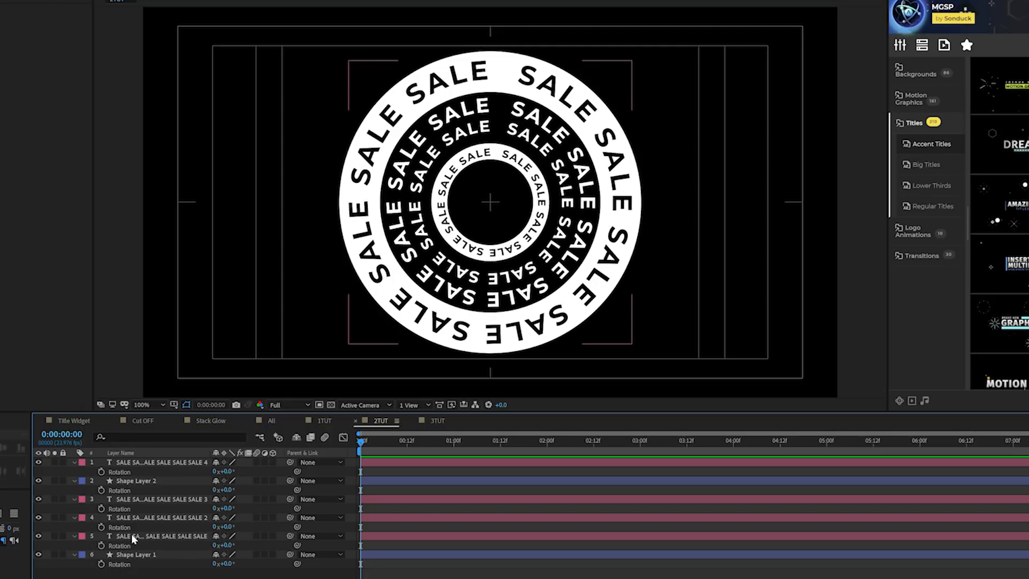
{"action": "left_click", "coordinate": [127, 518], "text": "ctrl"}
{"action": "left_click", "coordinate": [124, 499], "text": "ctrl"}
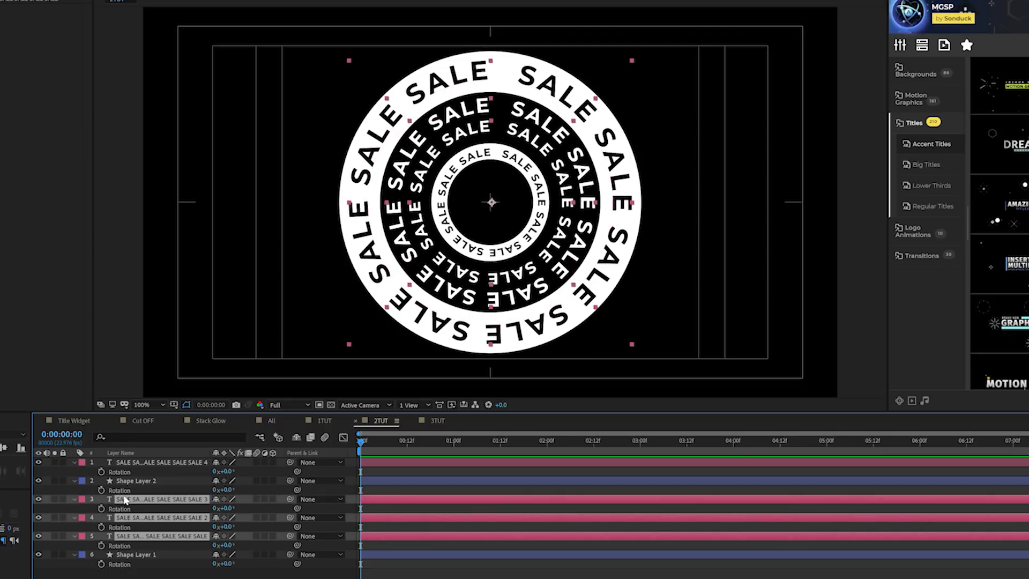
{"action": "left_click", "coordinate": [125, 464], "text": "ctrl"}
{"action": "left_click", "coordinate": [101, 471]}
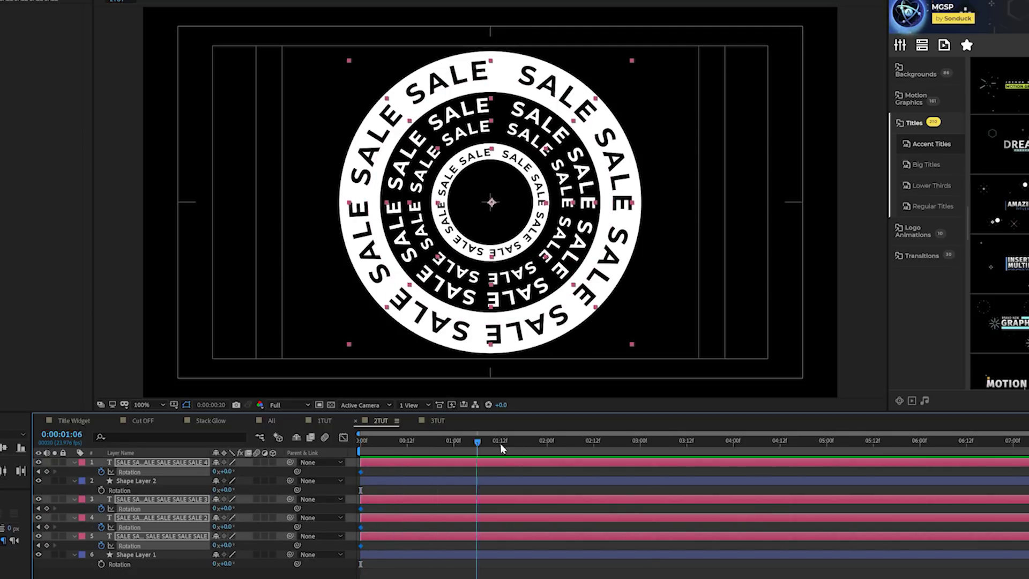
At 0:00:05:00, set SALE layers 4, 3 and 2 to 153°, -155° and 203° rotation, and turn the outer text counterclockwise
{"action": "left_click", "coordinate": [245, 489]}
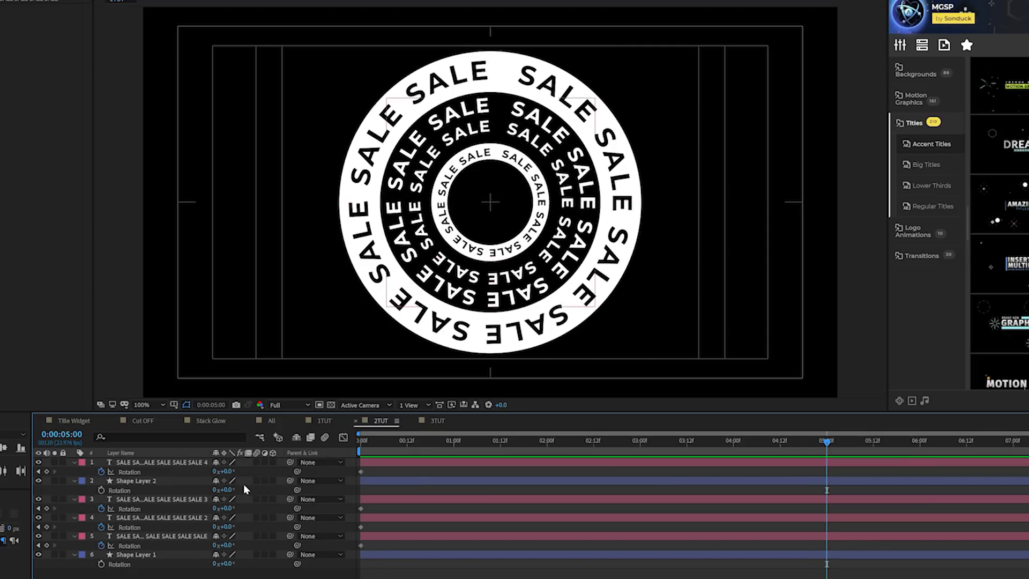
{"action": "left_click_drag", "start_coordinate": [230, 473], "coordinate": [312, 475]}
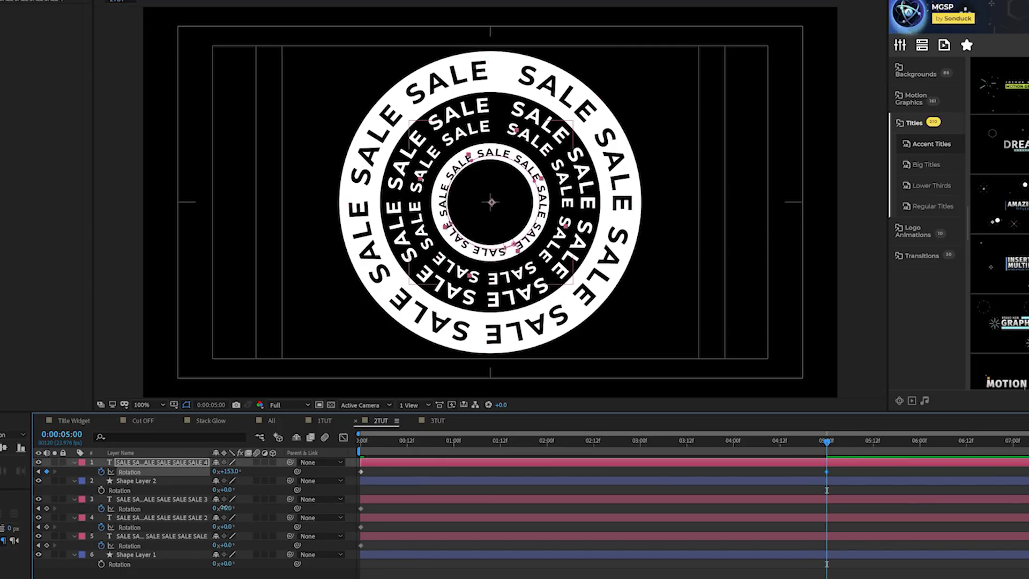
{"action": "left_click_drag", "start_coordinate": [224, 507], "coordinate": [289, 526]}
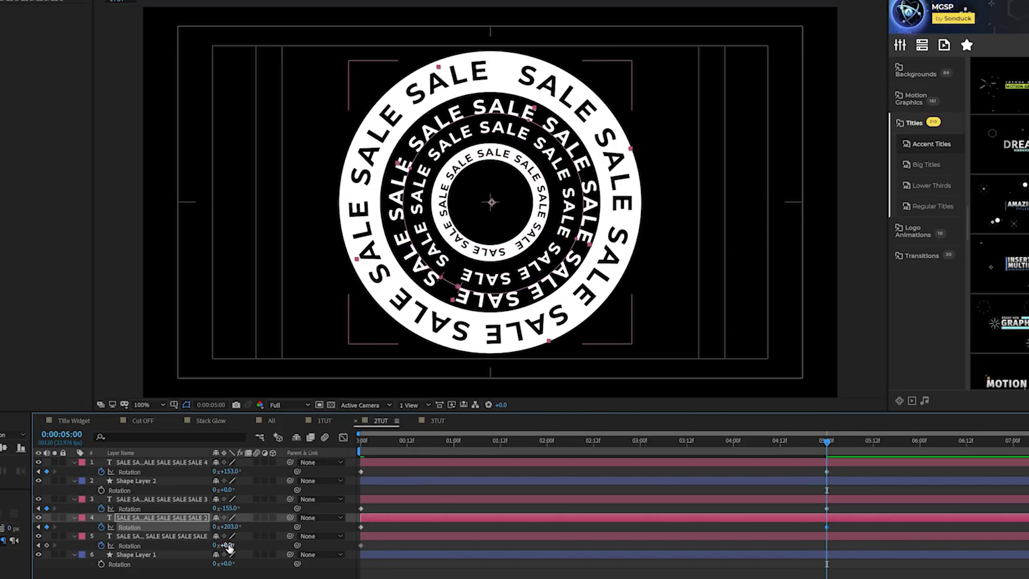
{"action": "left_click_drag", "start_coordinate": [229, 546], "coordinate": [172, 563]}
{"action": "left_click", "coordinate": [258, 489]}
Preview the rotating SALE rings and scrub through the Stack Glow clip in the All composition
{"action": "left_click_drag", "start_coordinate": [363, 444], "coordinate": [578, 455]}
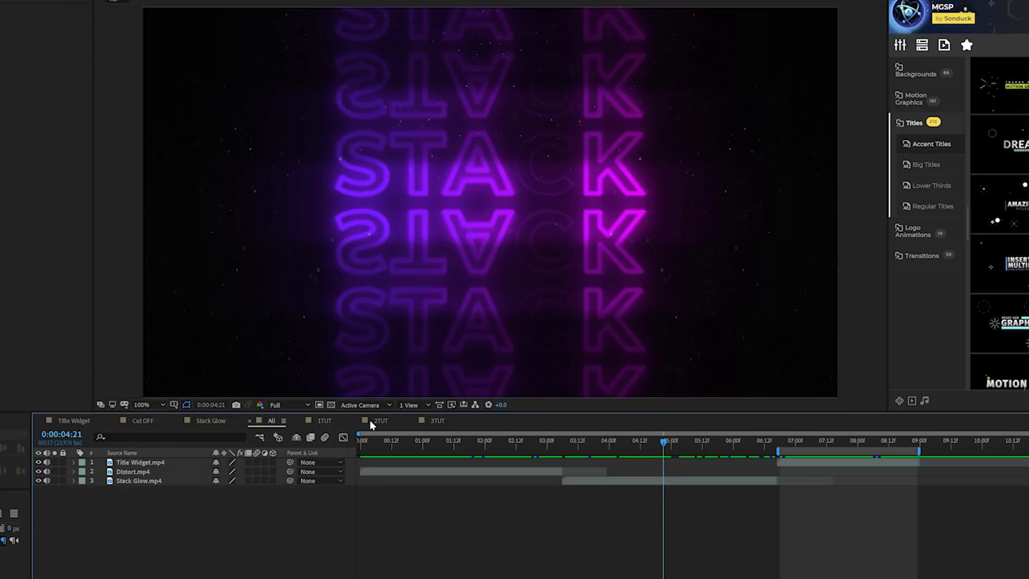
{"action": "left_click_drag", "start_coordinate": [622, 436], "coordinate": [707, 439]}
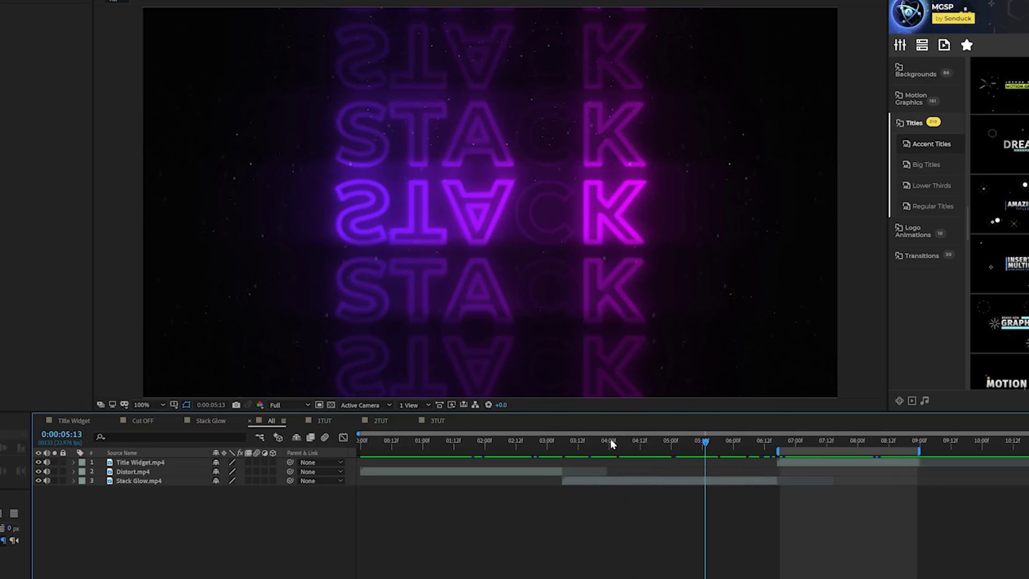
{"action": "mouse_move", "coordinate": [613, 441]}
{"action": "left_mouse_down"}
{"action": "mouse_move", "coordinate": [585, 441]}
{"action": "mouse_move", "coordinate": [733, 446]}
{"action": "mouse_move", "coordinate": [630, 445]}
{"action": "left_mouse_up"}
In the 3TUT composition, add an Opacity text animator to the STACK 2 layer
{"action": "left_click", "coordinate": [437, 420]}
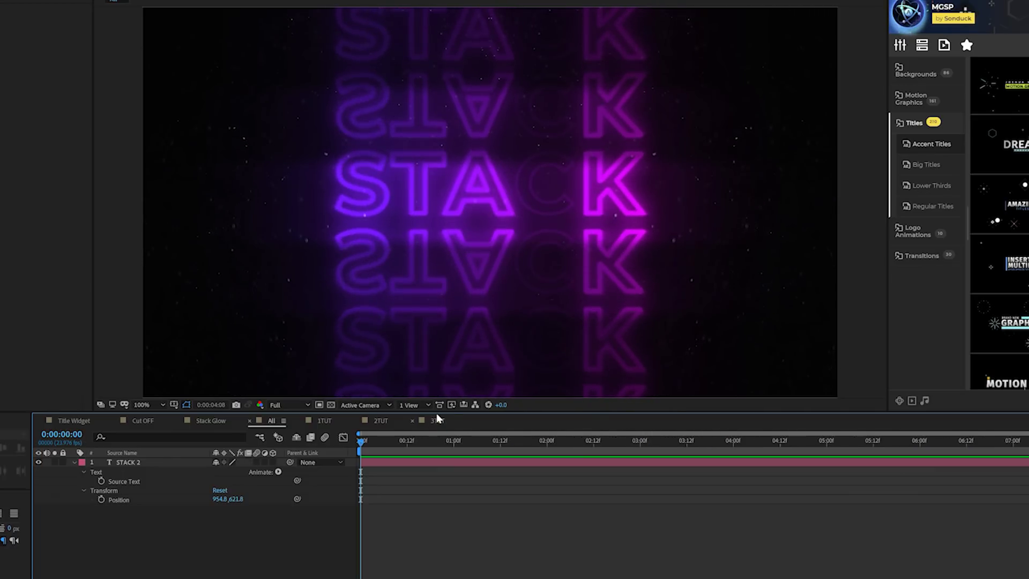
{"action": "left_click", "coordinate": [122, 464]}
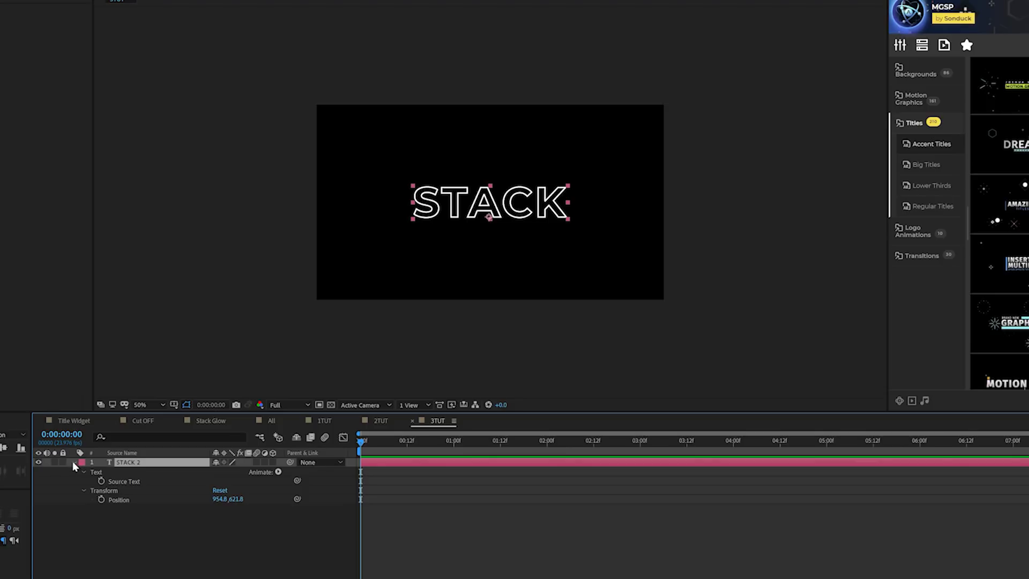
{"action": "left_click", "coordinate": [74, 461]}
{"action": "key", "text": "period"}
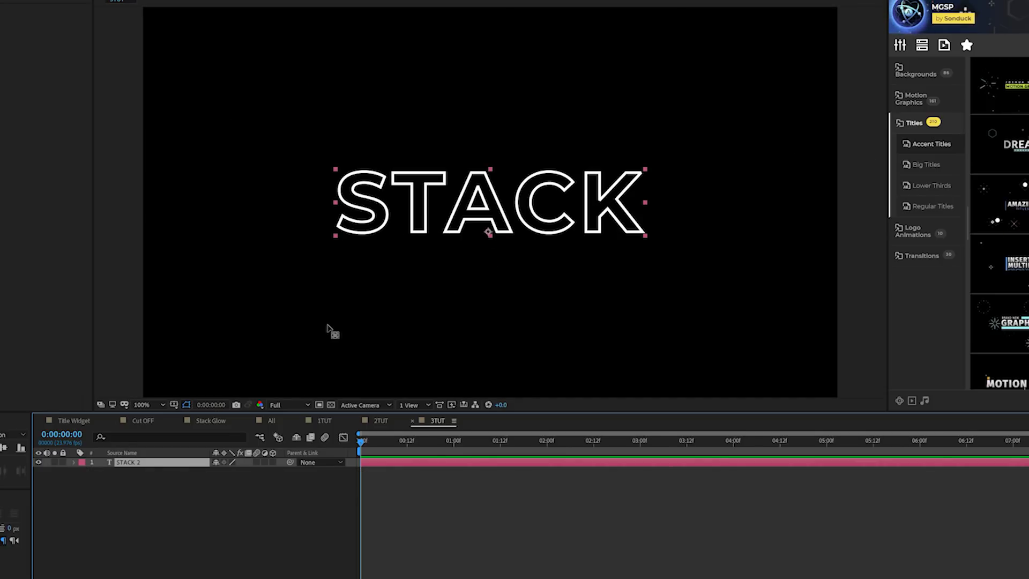
{"action": "left_click", "coordinate": [74, 462]}
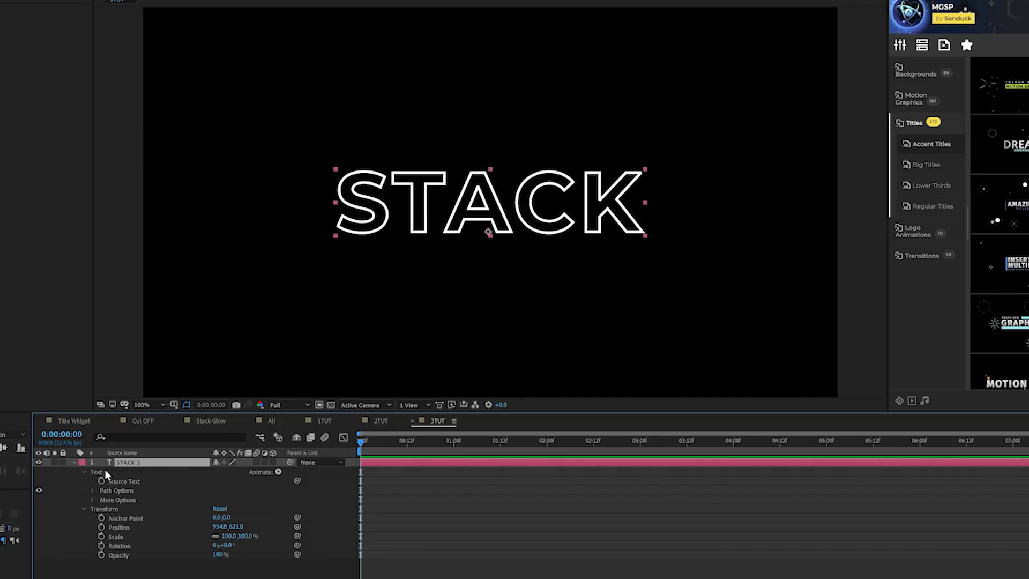
{"action": "left_click", "coordinate": [277, 473]}
{"action": "left_click", "coordinate": [303, 545]}
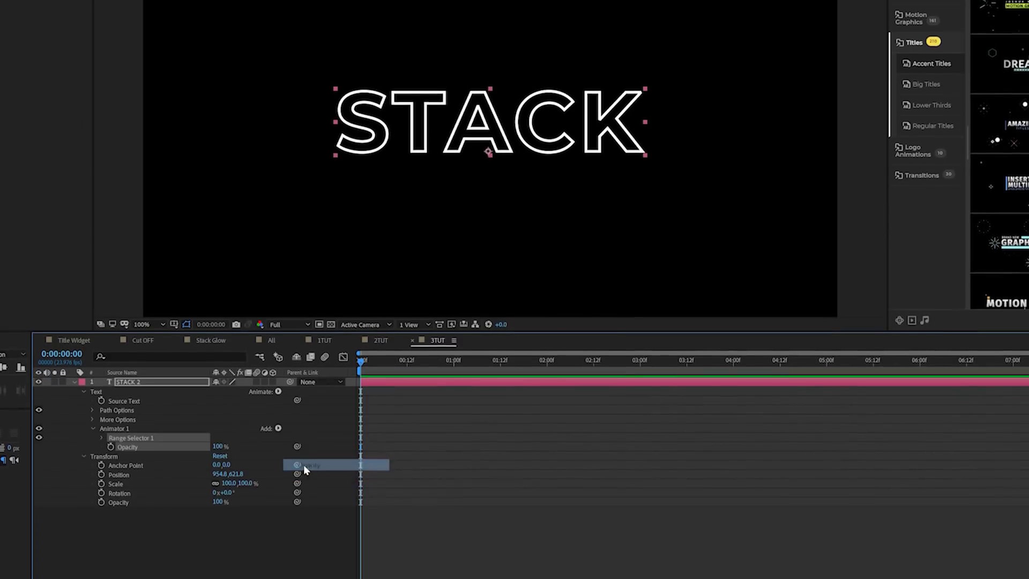
Turn on Randomize Order in Range Selector 1, and set the animator's Opacity to 0% and the selector's Start to 79%
{"action": "left_click", "coordinate": [101, 437]}
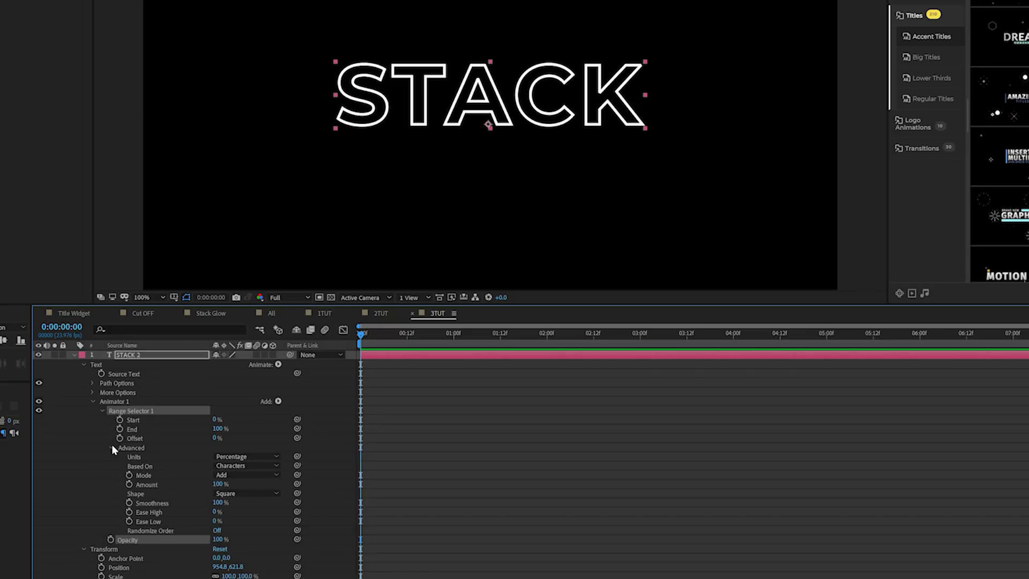
{"action": "left_click", "coordinate": [216, 531]}
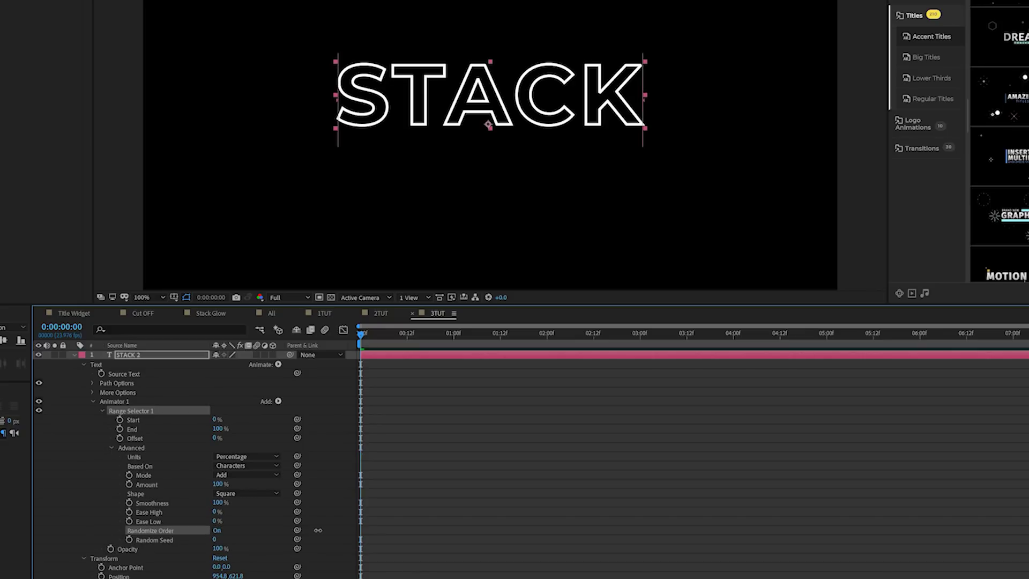
{"action": "scroll", "coordinate": [216, 533], "scroll_direction": "down", "scroll_amount": 1}
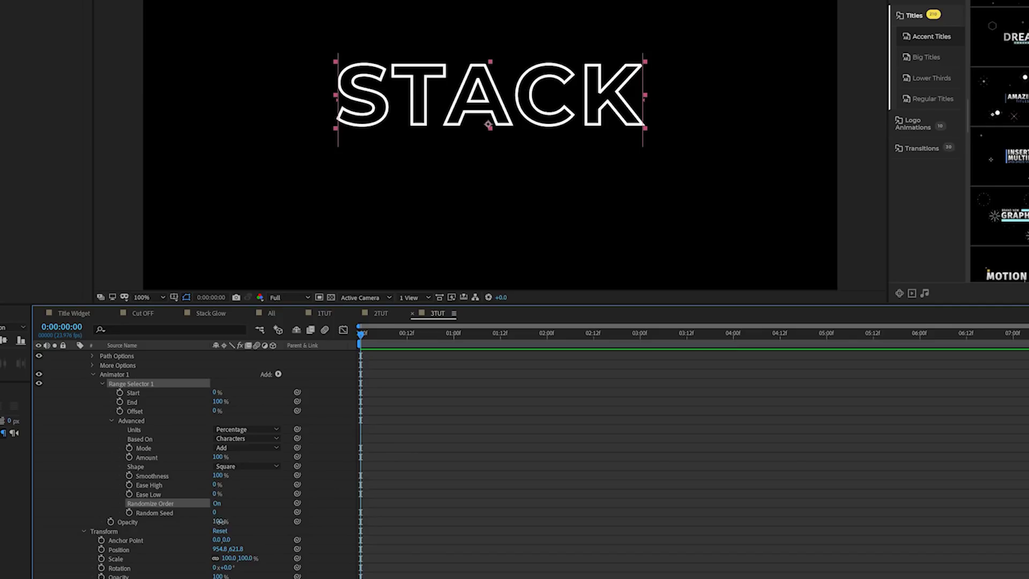
{"action": "left_click_drag", "start_coordinate": [219, 521], "coordinate": [37, 509]}
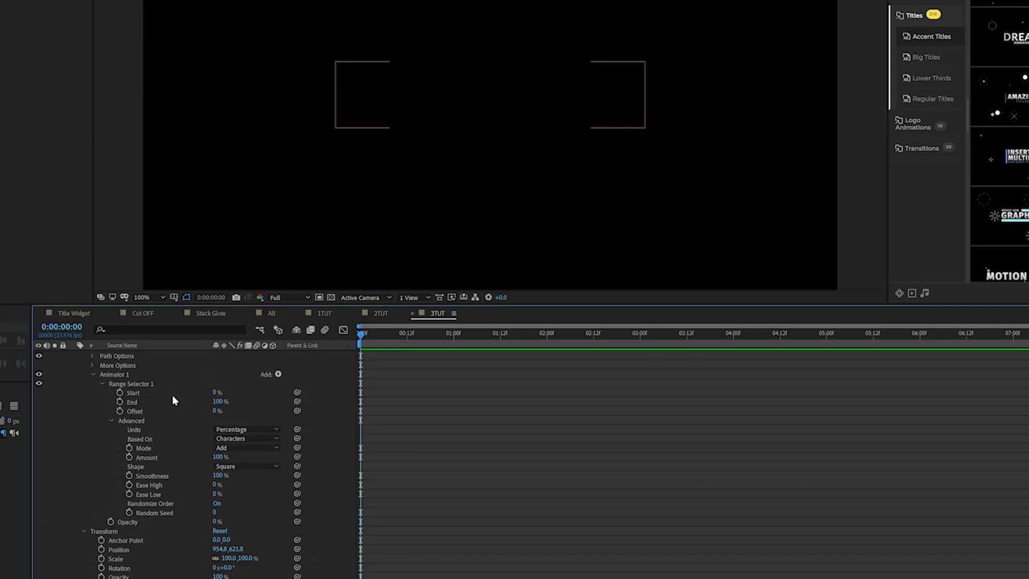
{"action": "mouse_move", "coordinate": [214, 393]}
{"action": "left_mouse_down"}
{"action": "mouse_move", "coordinate": [287, 401]}
{"action": "mouse_move", "coordinate": [220, 391]}
{"action": "left_mouse_up"}
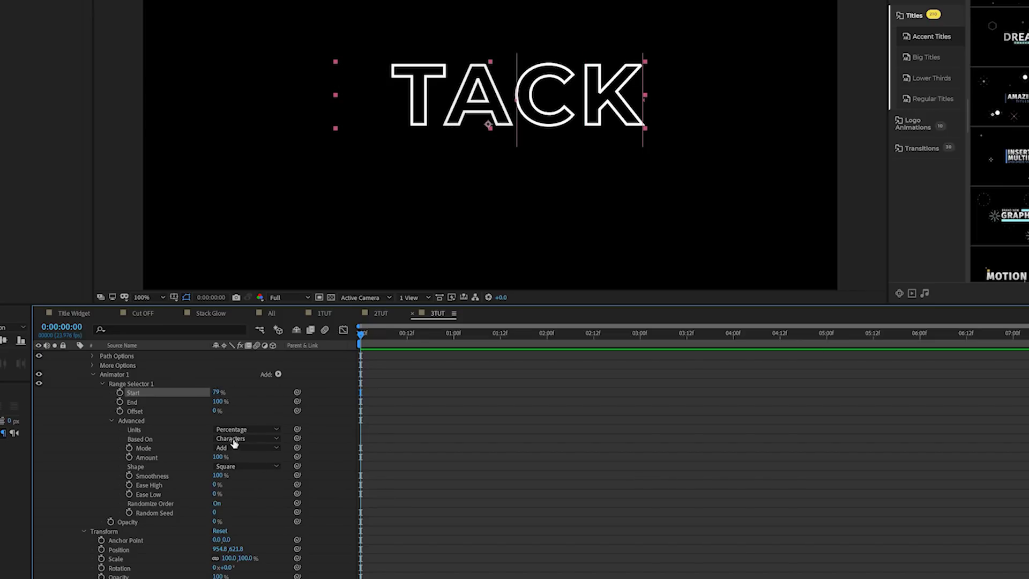
Add the expression time*5 to Random Seed and scrub the timeline to check the flickering letters
{"action": "left_click", "coordinate": [129, 512], "text": "alt"}
{"action": "type", "text": "time*5"}
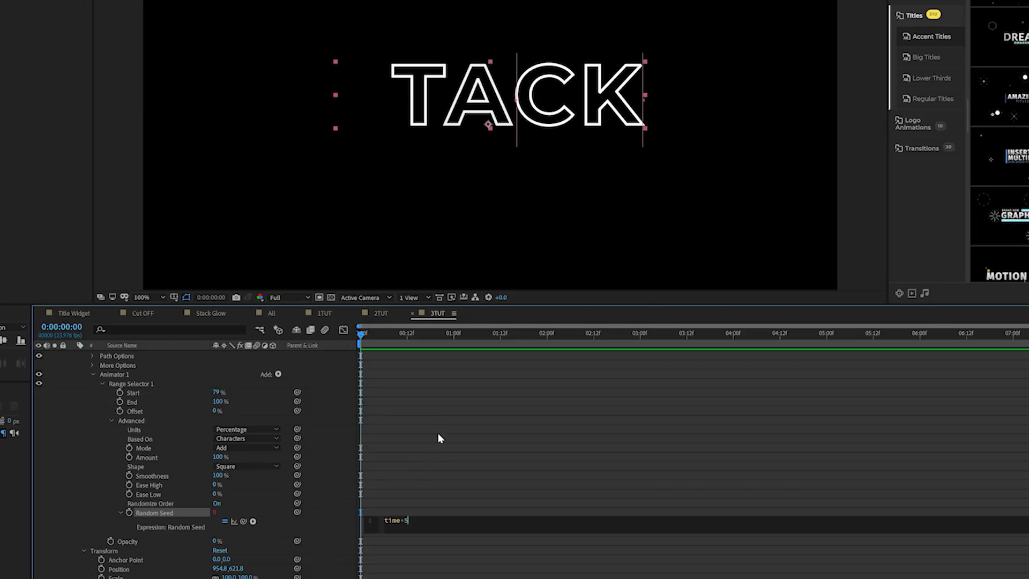
{"action": "left_click", "coordinate": [351, 346]}
{"action": "left_click_drag", "start_coordinate": [387, 335], "coordinate": [423, 352]}
Pre-compose the STACK 2 text layer into a new composition named Placeholder
{"action": "scroll", "coordinate": [130, 374], "scroll_direction": "up", "scroll_amount": 2}
{"action": "left_click", "coordinate": [73, 355]}
{"action": "left_click", "coordinate": [119, 356]}
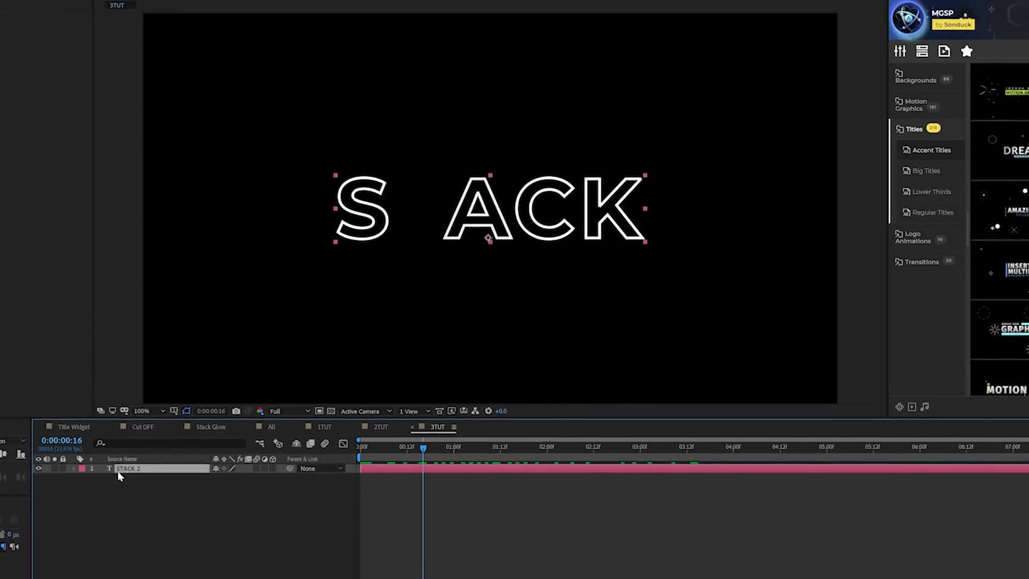
{"action": "left_click", "coordinate": [83, 16]}
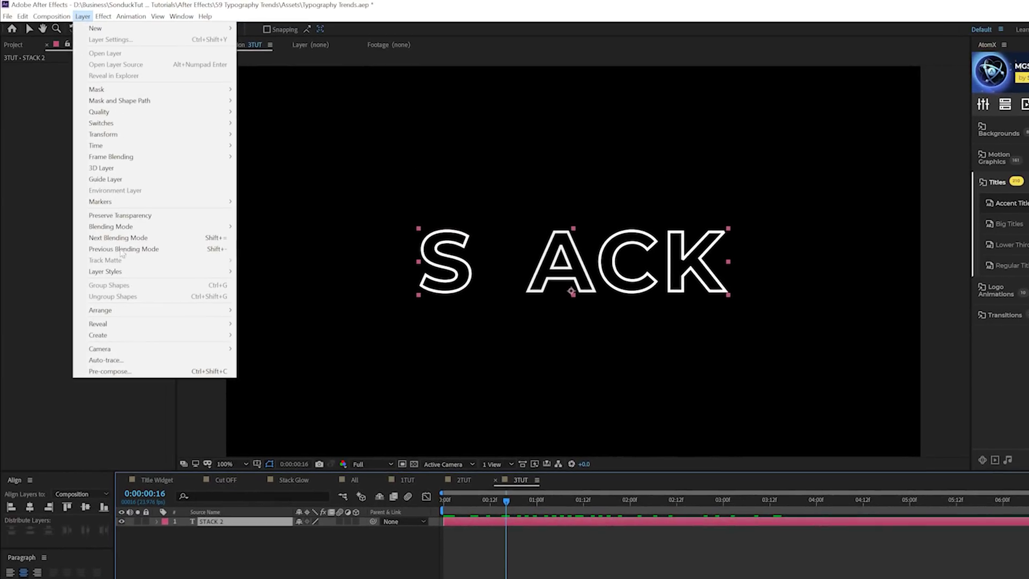
{"action": "left_click", "coordinate": [201, 372]}
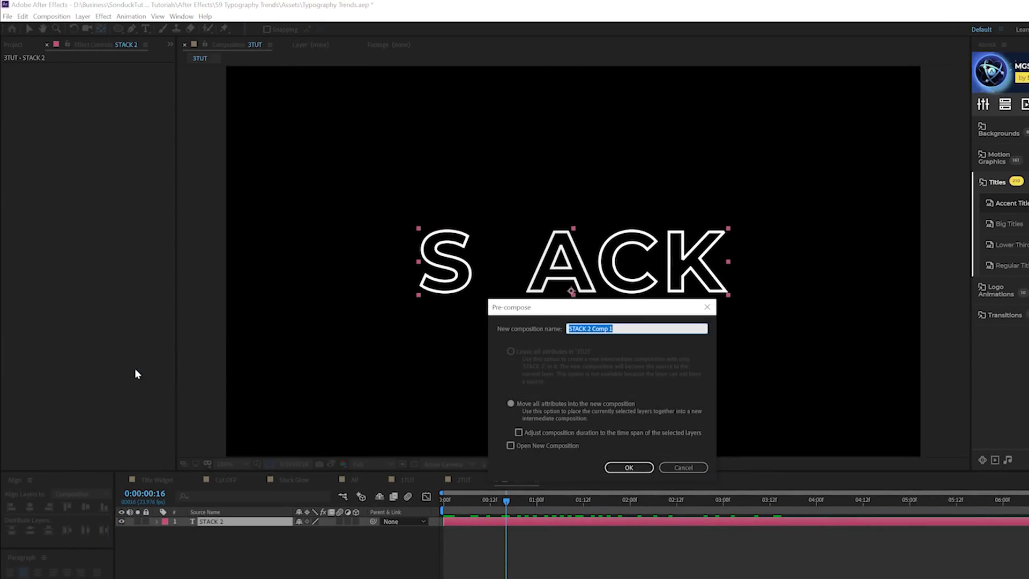
{"action": "key", "text": "BackSpace"}
{"action": "type", "text": "Placeholde"}
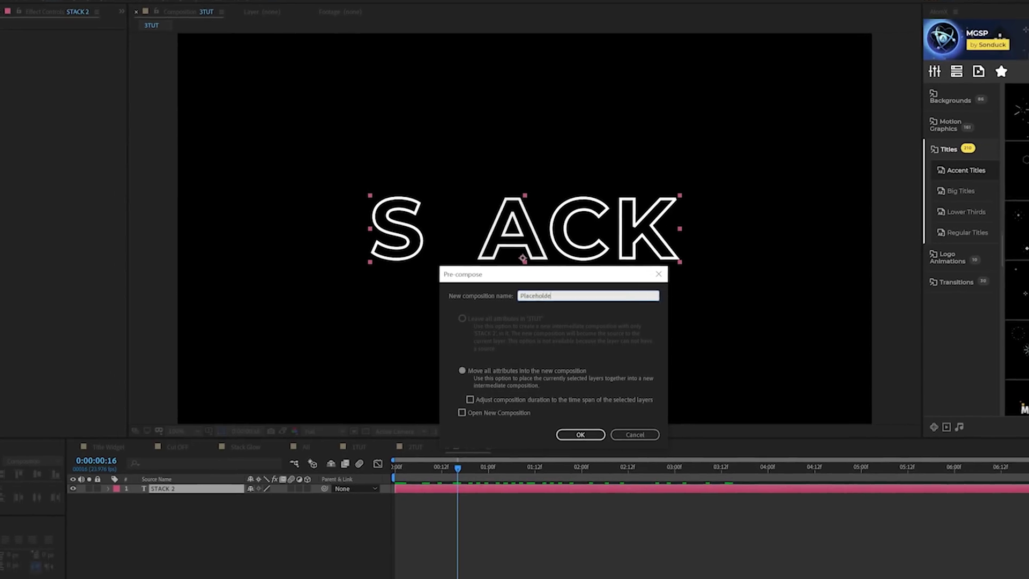
{"action": "type", "text": "r"}
{"action": "key", "text": "Return"}
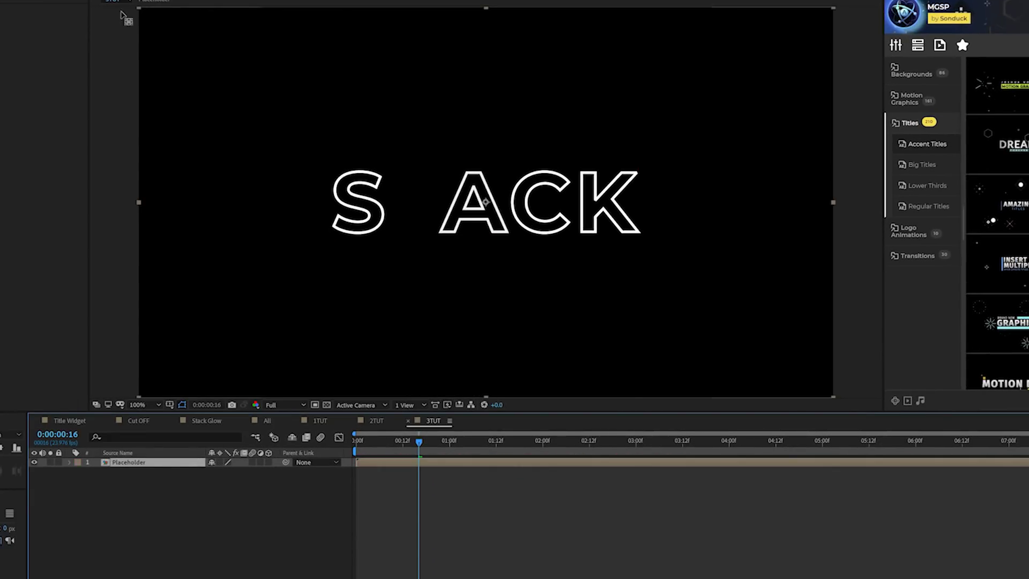
Open the Placeholder composition and reduce its height to 311 px around the text
{"action": "key", "text": "space"}
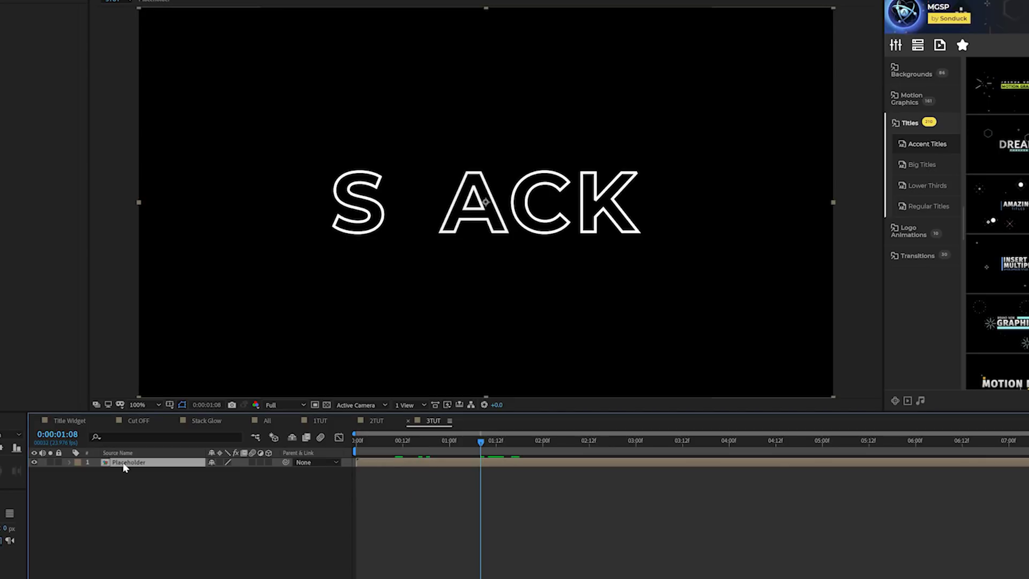
{"action": "double_click", "coordinate": [124, 464]}
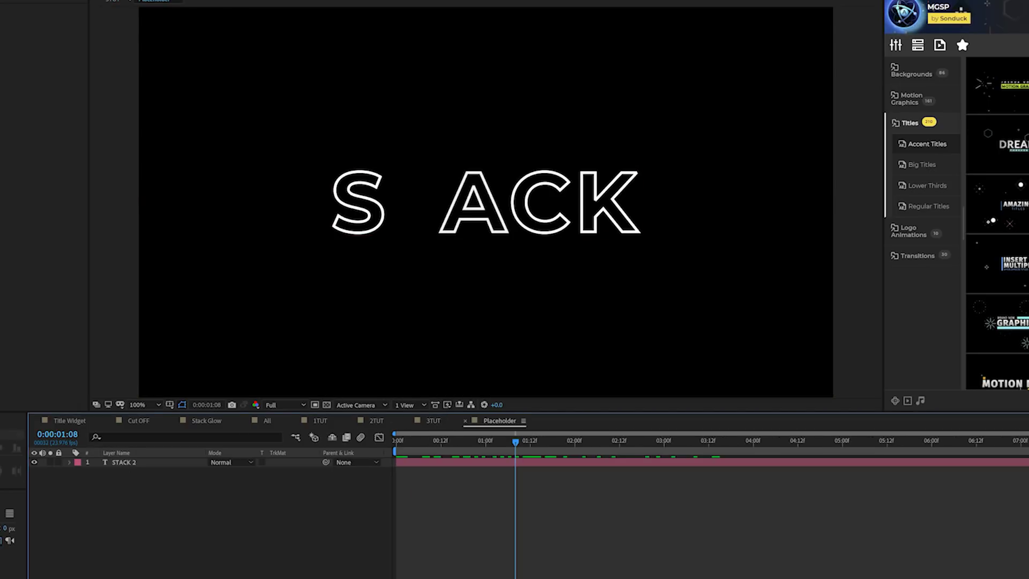
{"action": "left_click", "coordinate": [50, 16]}
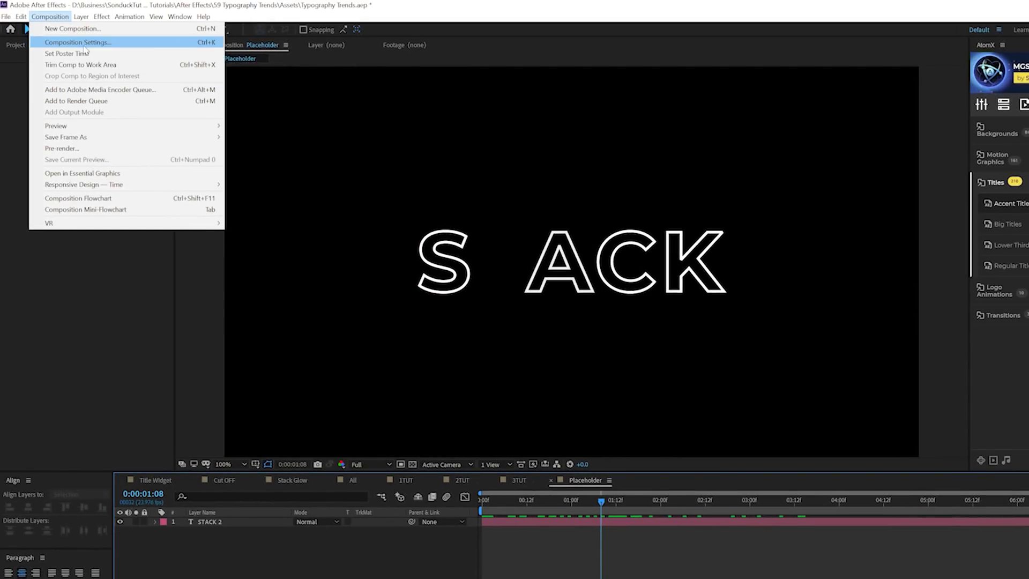
{"action": "left_click", "coordinate": [84, 45]}
{"action": "left_click_drag", "start_coordinate": [569, 415], "coordinate": [421, 404]}
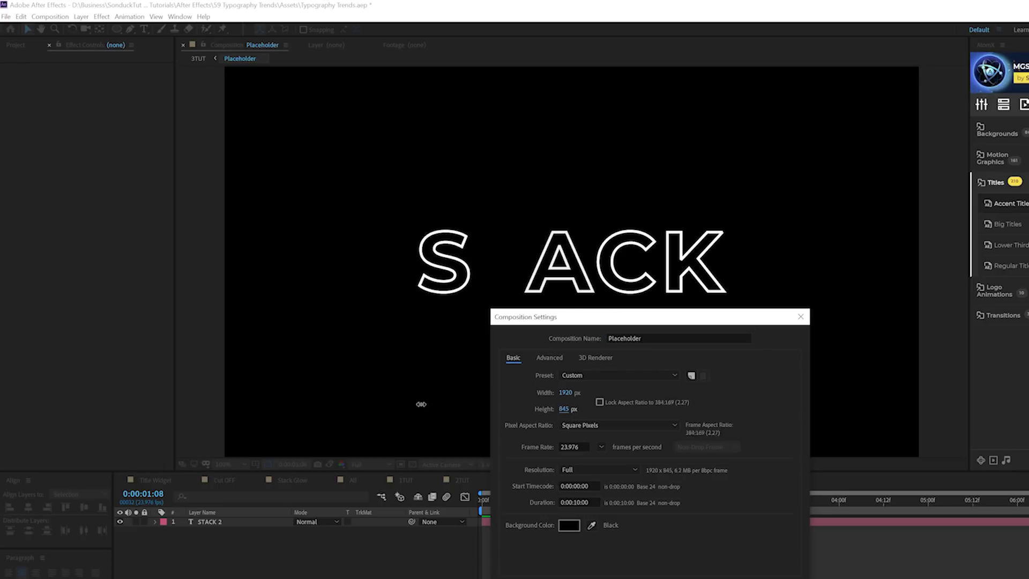
{"action": "left_click_drag", "start_coordinate": [347, 405], "coordinate": [287, 403]}
{"action": "left_click_drag", "start_coordinate": [560, 409], "coordinate": [478, 407]}
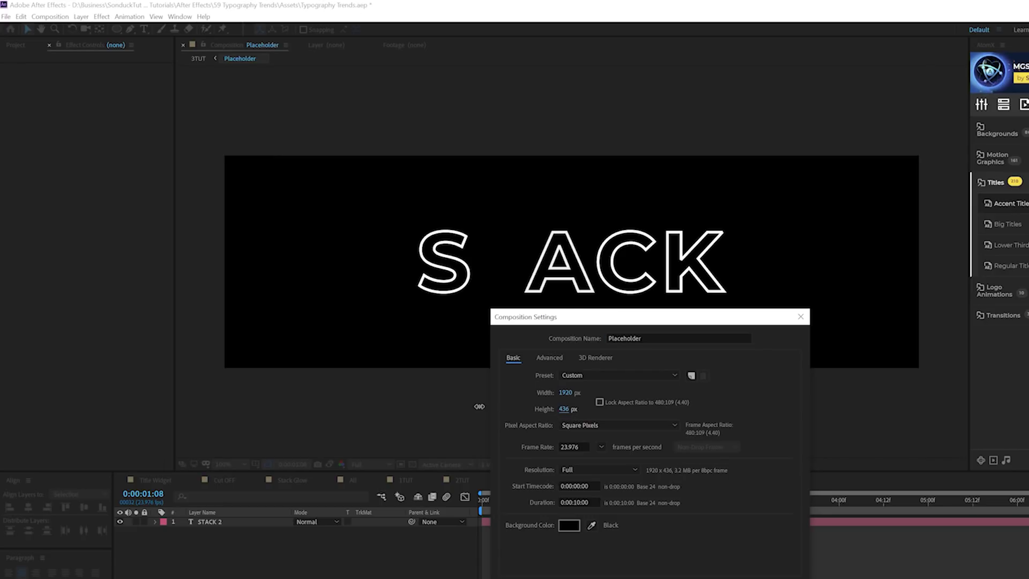
{"action": "left_click_drag", "start_coordinate": [561, 409], "coordinate": [545, 409]}
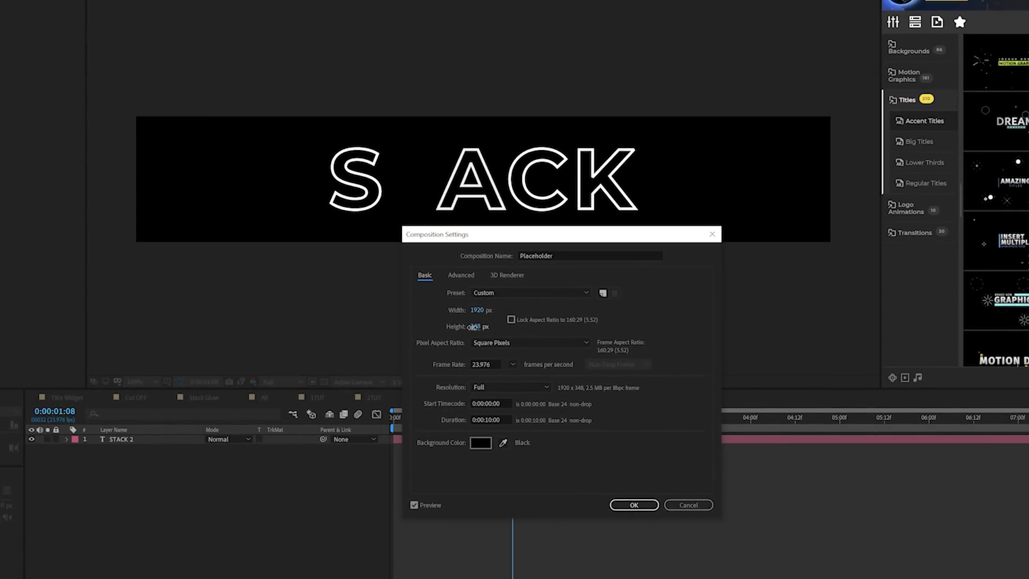
{"action": "left_click_drag", "start_coordinate": [473, 327], "coordinate": [453, 327]}
{"action": "left_click", "coordinate": [622, 508]}
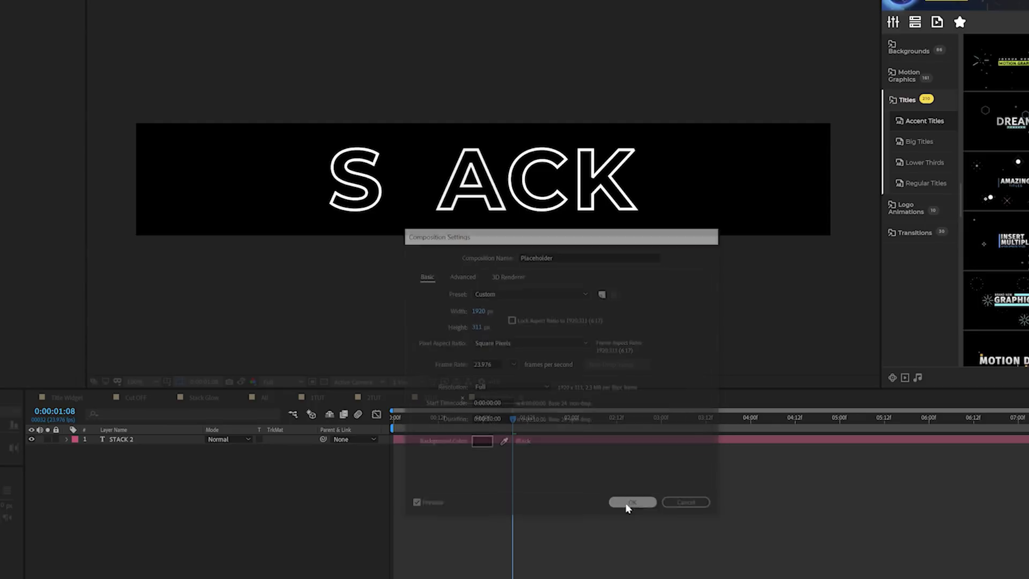
In the 3TUT composition, apply Motion Tile to the Placeholder layer and set Output Height to 430 to stack copies vertically
{"action": "left_click", "coordinate": [431, 398]}
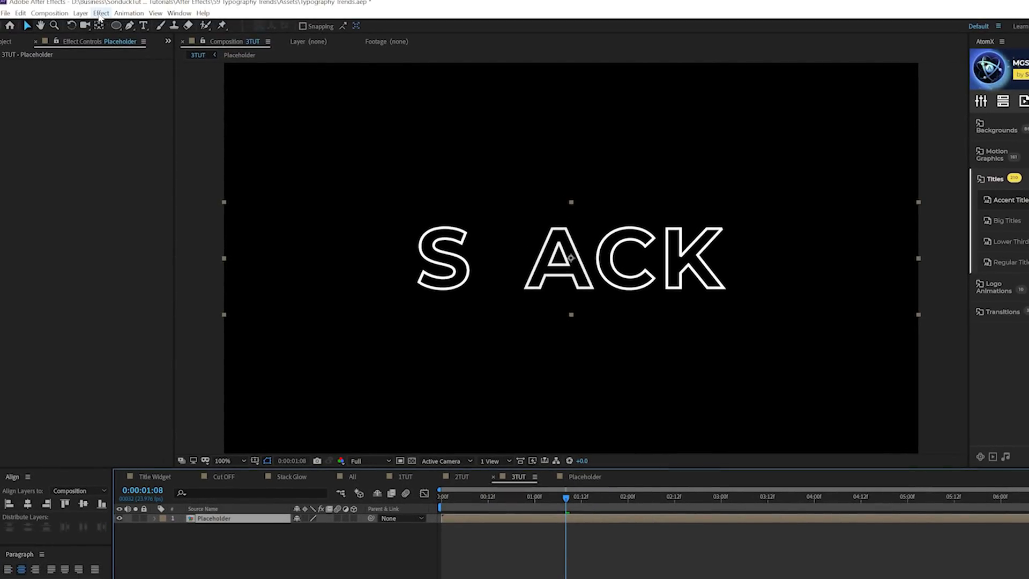
{"action": "left_click", "coordinate": [100, 13]}
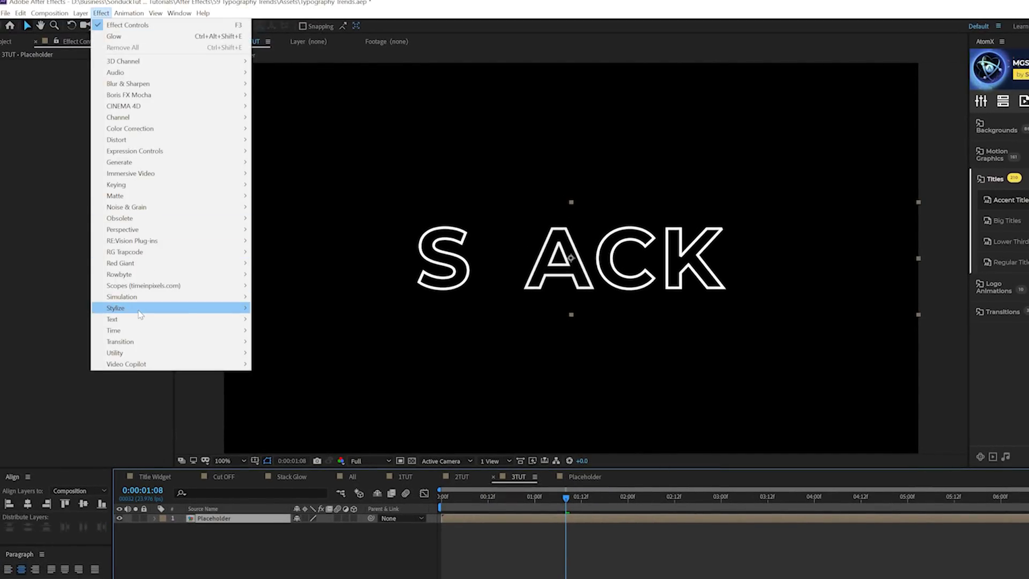
{"action": "mouse_move", "coordinate": [177, 308]}
{"action": "left_click", "coordinate": [291, 511]}
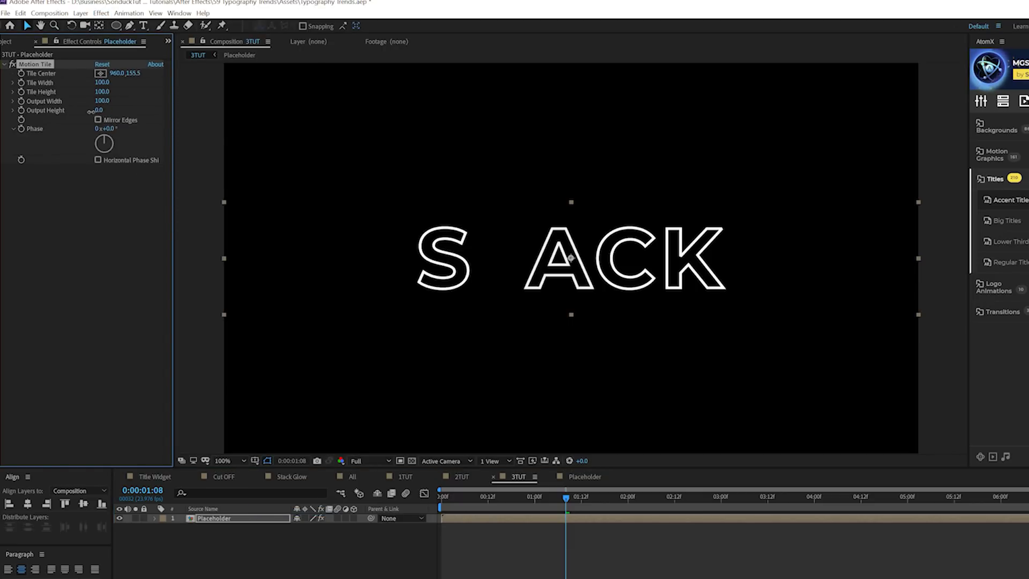
{"action": "left_click_drag", "start_coordinate": [91, 111], "coordinate": [108, 110]}
{"action": "left_click_drag", "start_coordinate": [566, 497], "coordinate": [607, 499]}
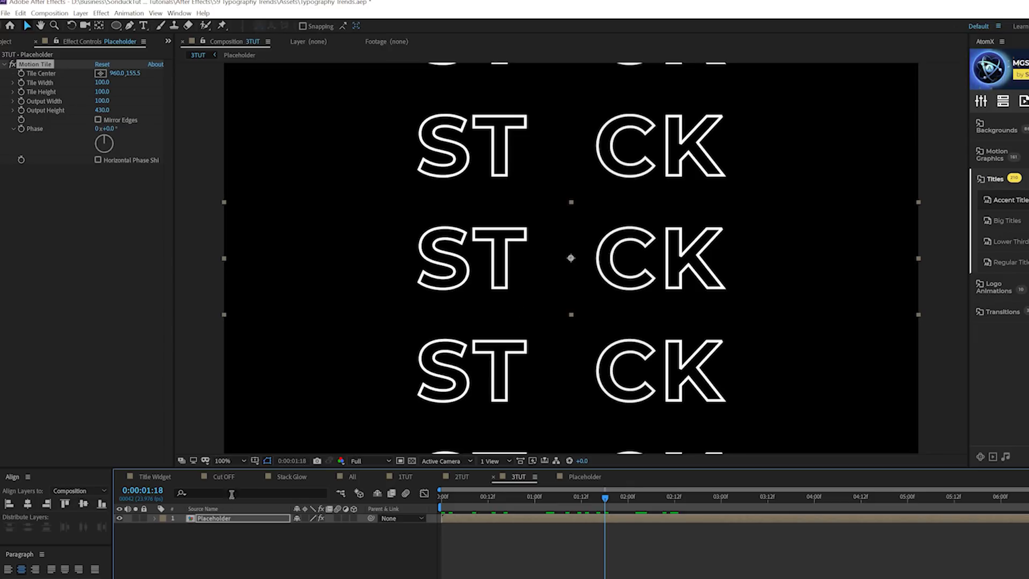
Tighten the spacing between stacked words by setting the Placeholder composition's height to 251 px, then return to 3TUT
{"action": "double_click", "coordinate": [216, 518]}
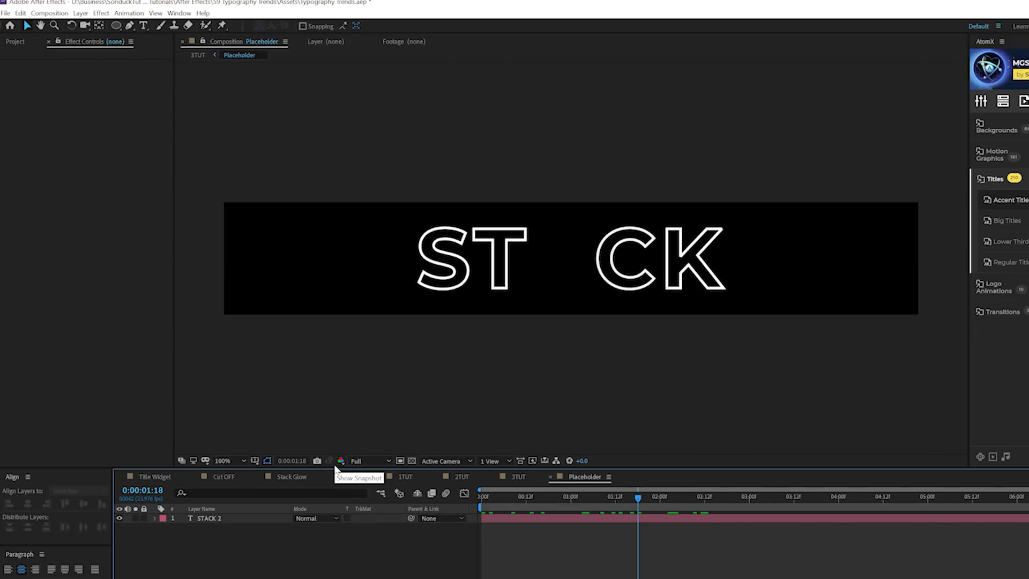
{"action": "key", "text": "ctrl+k"}
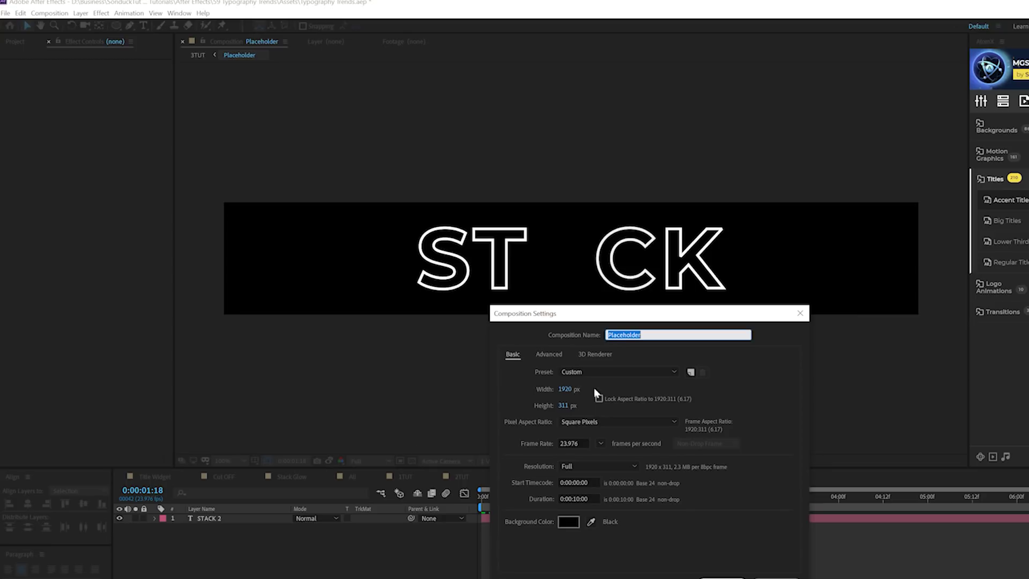
{"action": "left_click_drag", "start_coordinate": [563, 404], "coordinate": [533, 413]}
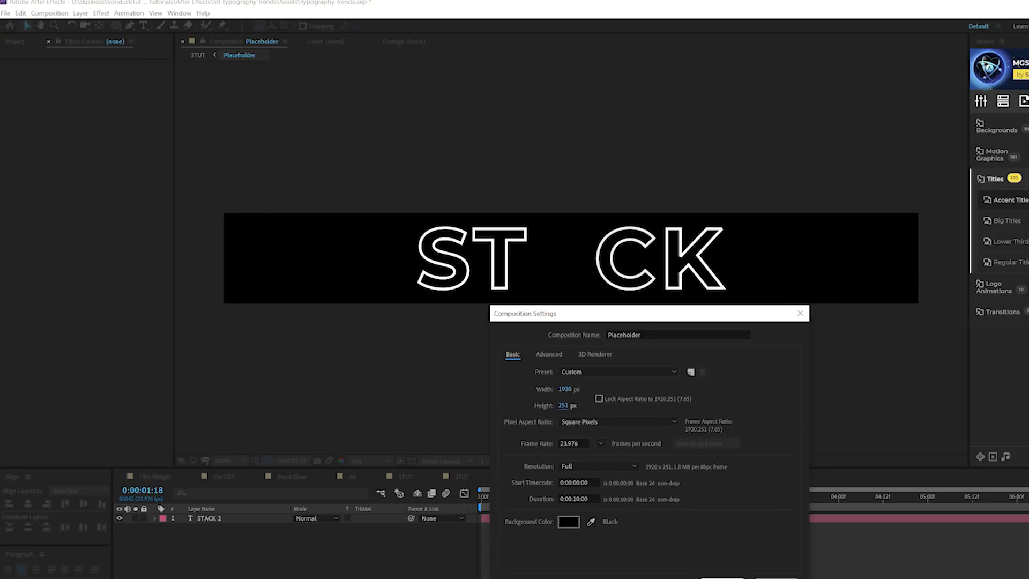
{"action": "left_click", "coordinate": [722, 578]}
{"action": "left_click", "coordinate": [516, 477]}
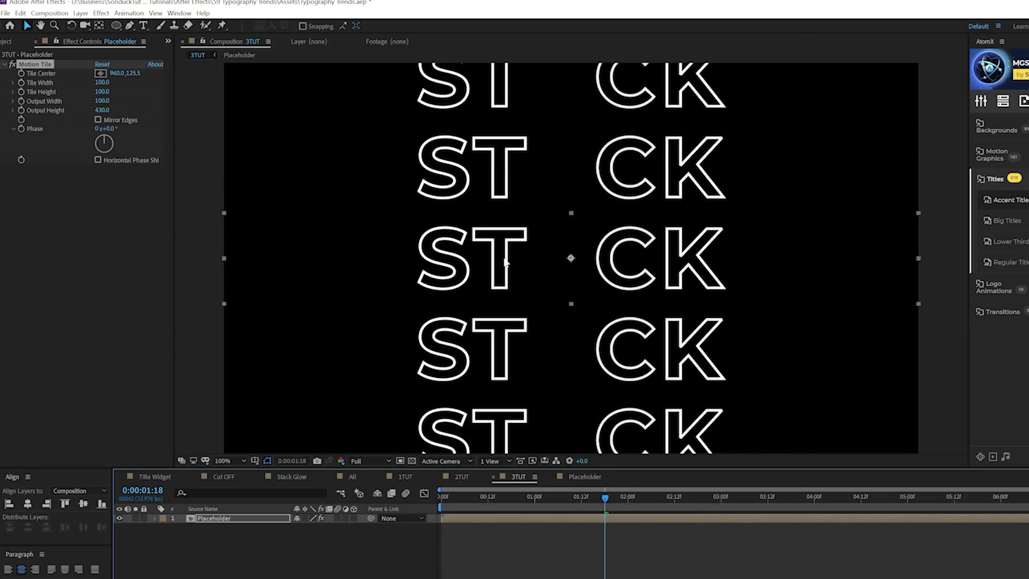
{"action": "key", "text": "comma"}
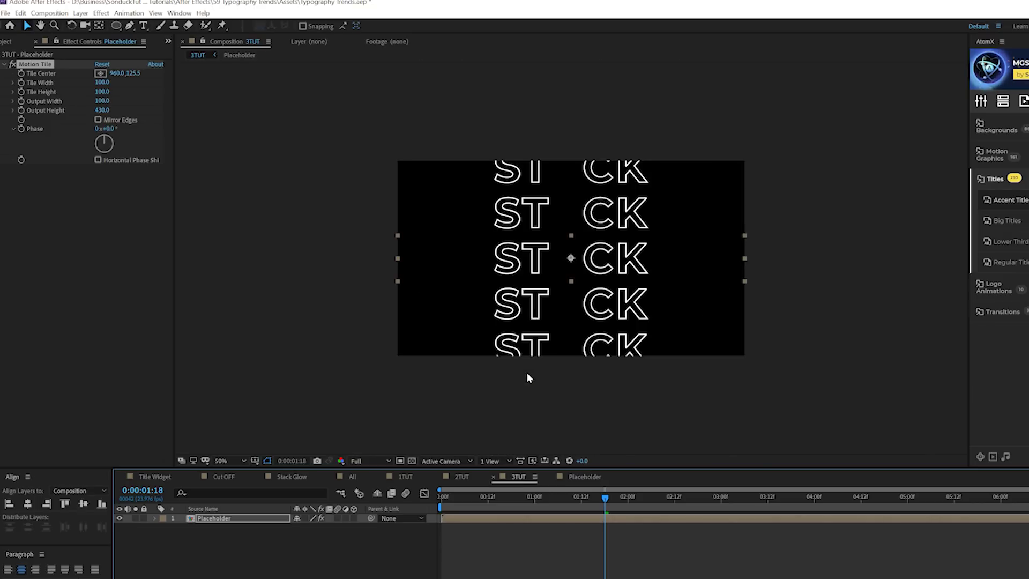
{"action": "key", "text": "period"}
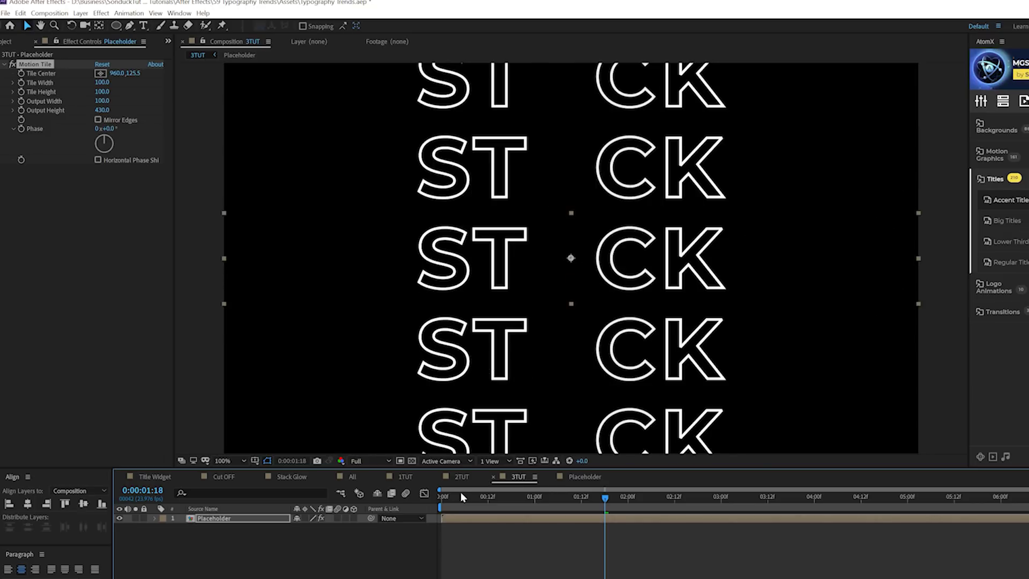
Keyframe Motion Tile's Tile Center from the first frame and shift its vertical value near five seconds to scroll the stack
{"action": "key", "text": "Home"}
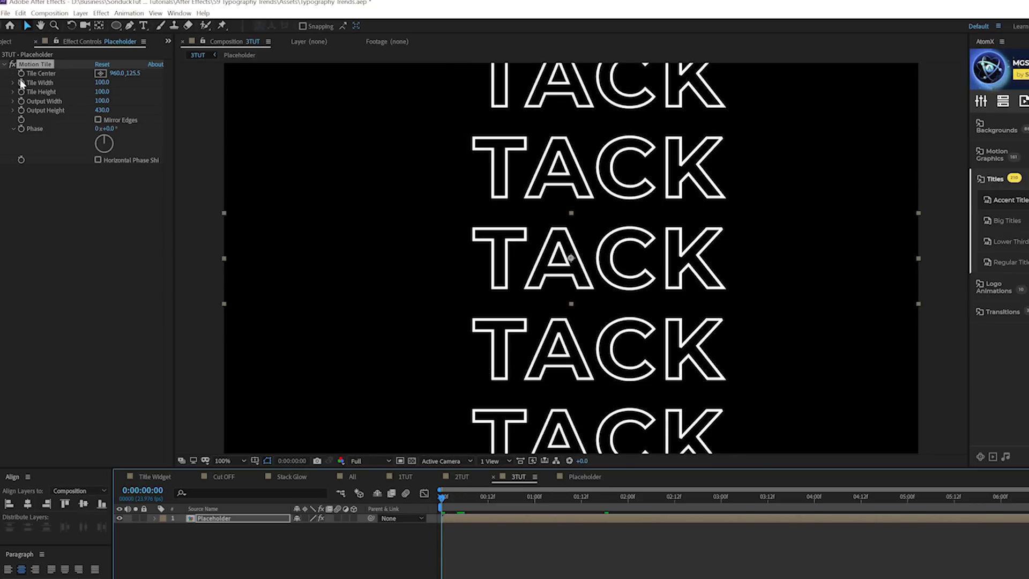
{"action": "left_click_drag", "start_coordinate": [455, 491], "coordinate": [908, 506]}
{"action": "left_click_drag", "start_coordinate": [132, 74], "coordinate": [46, 63]}
{"action": "left_click_drag", "start_coordinate": [137, 72], "coordinate": [145, 72]}
{"action": "mouse_move", "coordinate": [820, 492]}
{"action": "left_mouse_down"}
{"action": "mouse_move", "coordinate": [448, 494]}
{"action": "mouse_move", "coordinate": [827, 494]}
{"action": "left_mouse_up"}
Apply a Glow effect to the Placeholder layer and set its Glow Radius to 6
{"action": "left_click", "coordinate": [214, 518]}
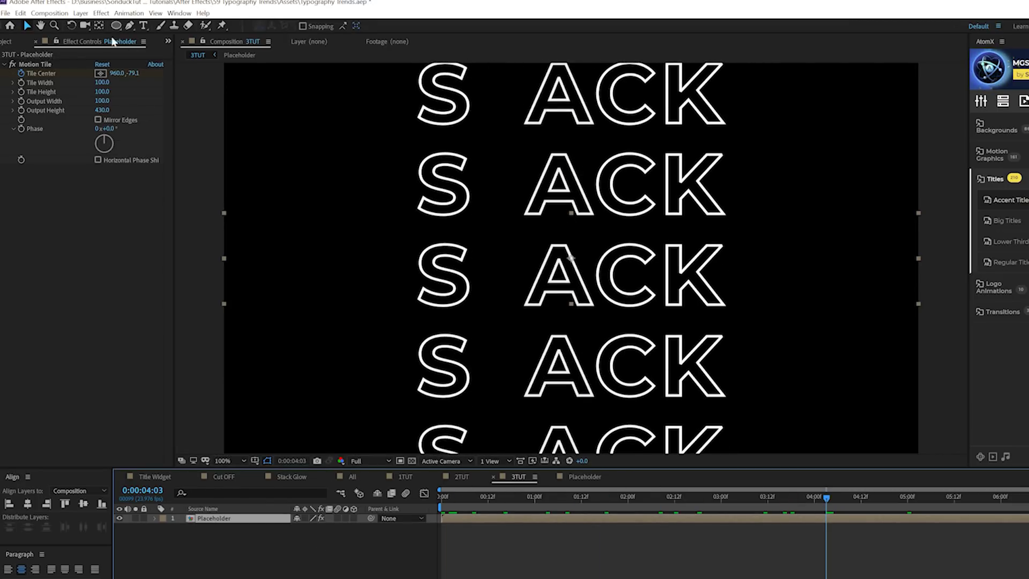
{"action": "left_click", "coordinate": [100, 13]}
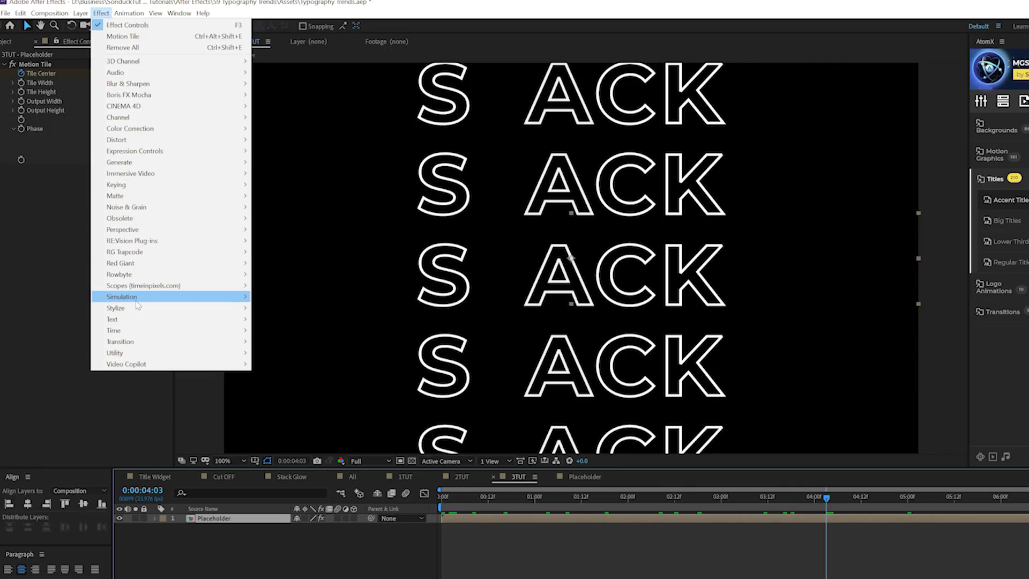
{"action": "mouse_move", "coordinate": [139, 308]}
{"action": "left_click", "coordinate": [292, 487]}
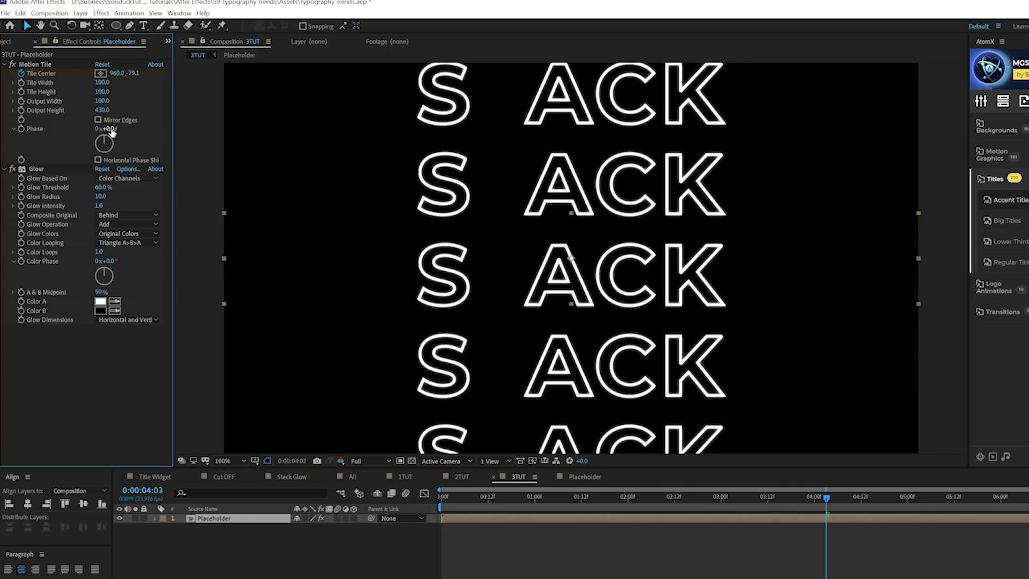
{"action": "left_click_drag", "start_coordinate": [103, 202], "coordinate": [98, 197]}
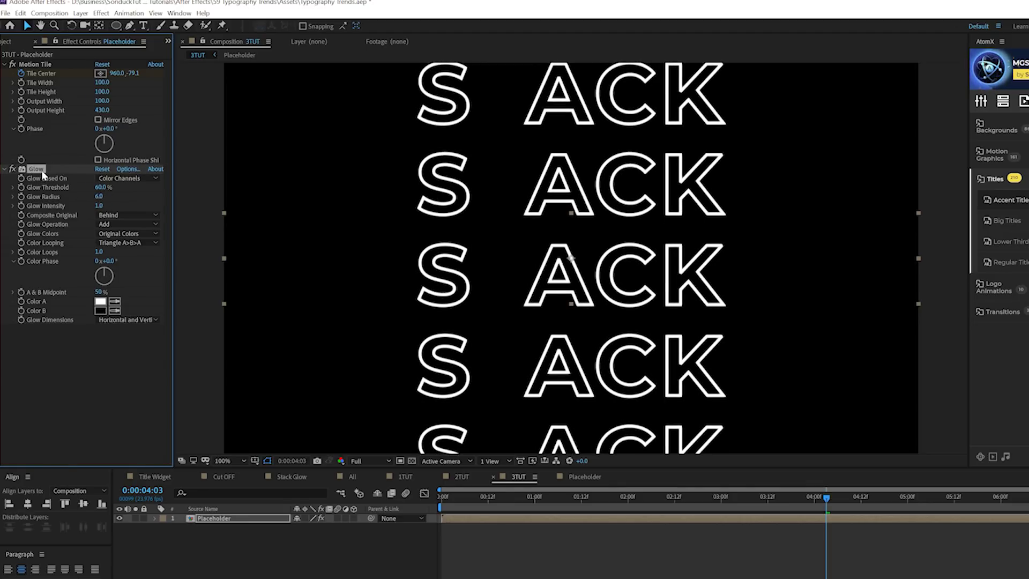
Duplicate the Glow effect twice, setting Glow Radius to 73 on the second copy and 441 on the third
{"action": "key", "text": "ctrl+d"}
{"action": "left_click_drag", "start_coordinate": [97, 339], "coordinate": [131, 342]}
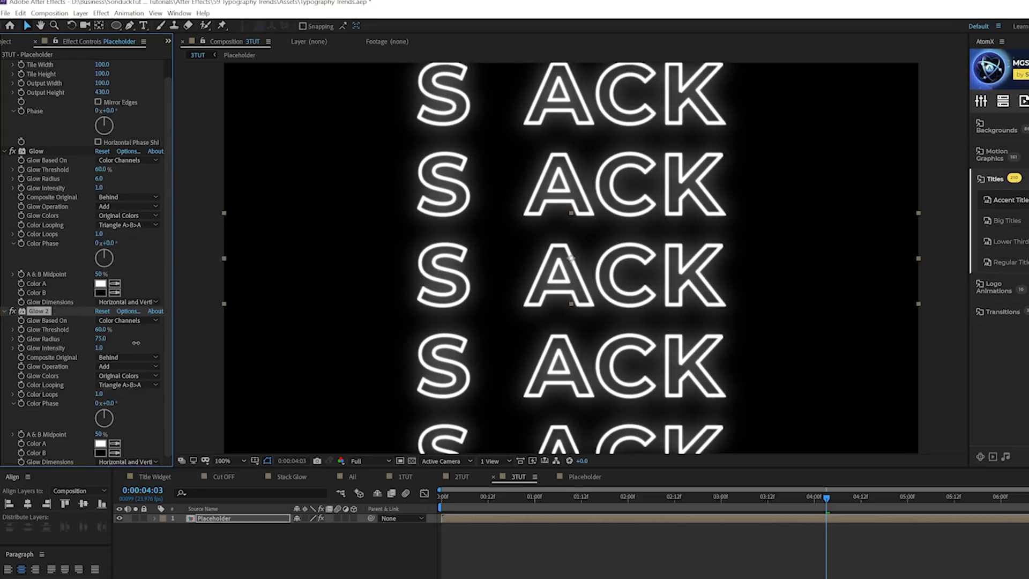
{"action": "key", "text": "ctrl+d"}
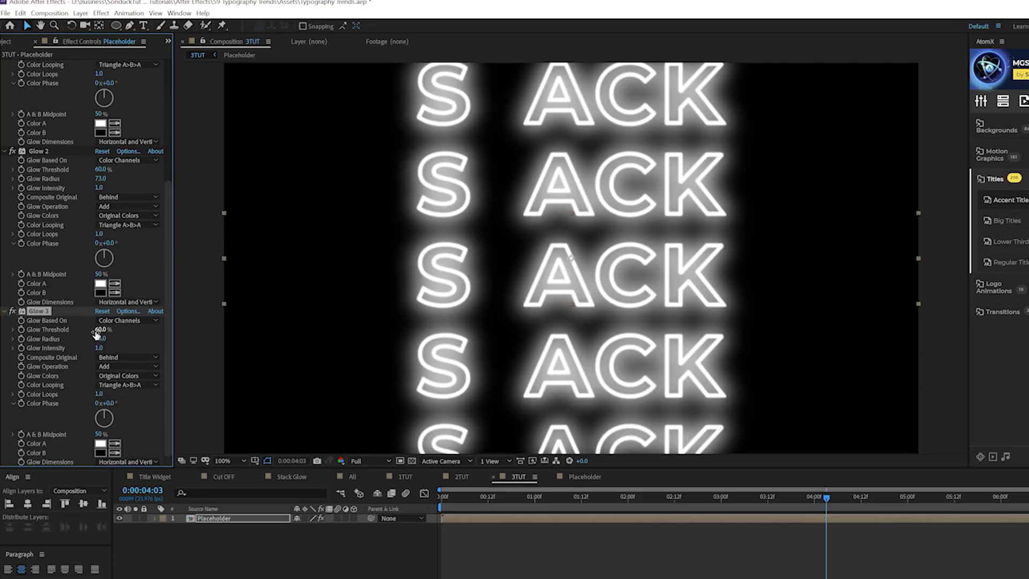
{"action": "left_click_drag", "start_coordinate": [100, 342], "coordinate": [185, 341]}
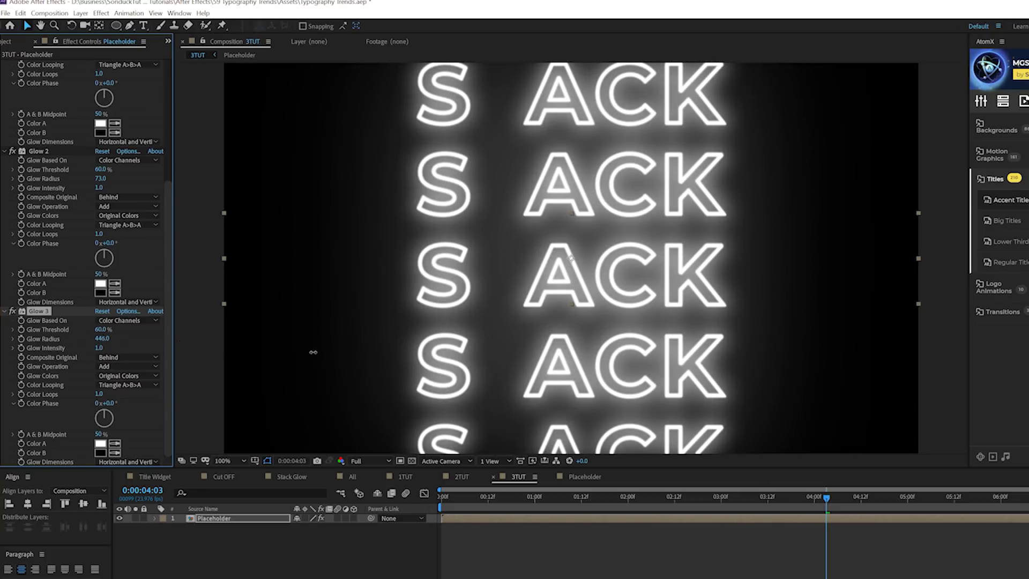
Add a Gradient Ramp to the Placeholder layer, placing its start at 505,179 and its end at 1396,182
{"action": "left_click", "coordinate": [101, 13]}
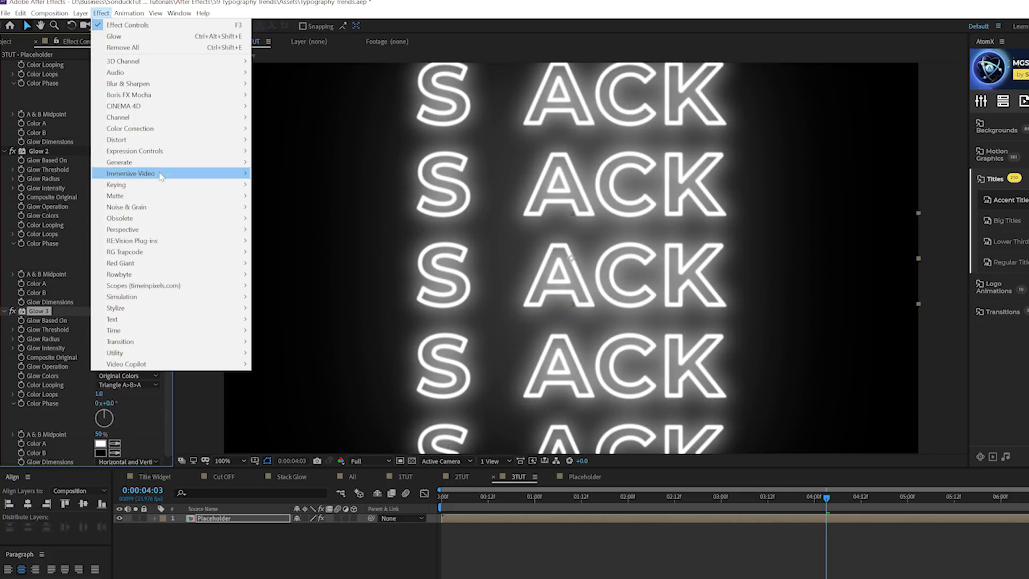
{"action": "mouse_move", "coordinate": [141, 162]}
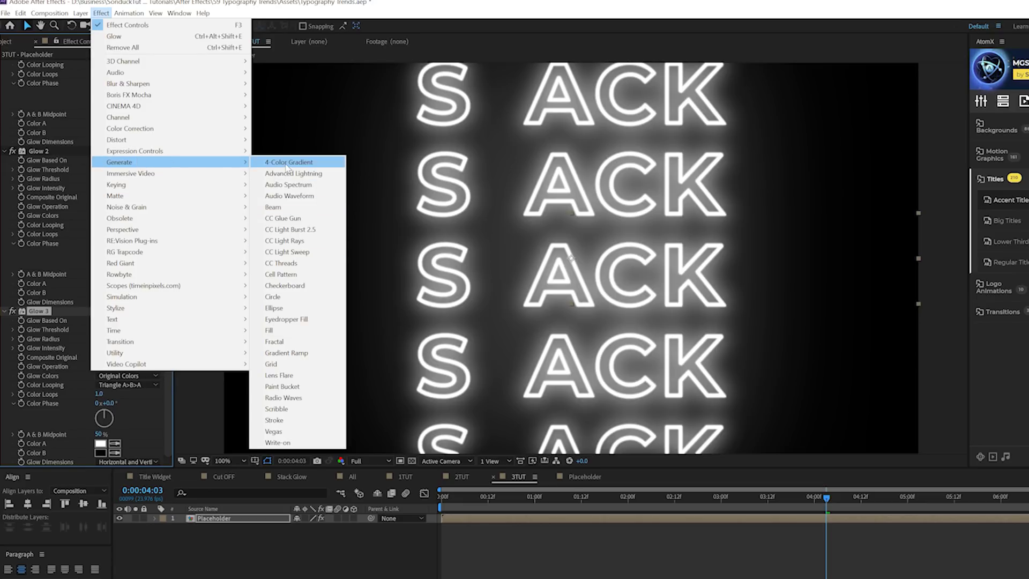
{"action": "left_click", "coordinate": [289, 353]}
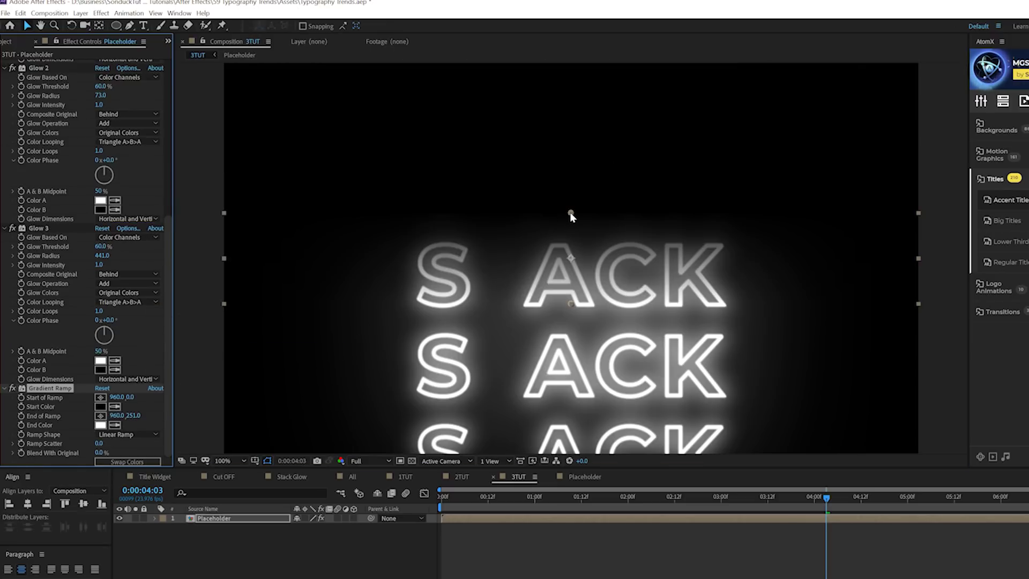
{"action": "left_click_drag", "start_coordinate": [570, 213], "coordinate": [406, 278]}
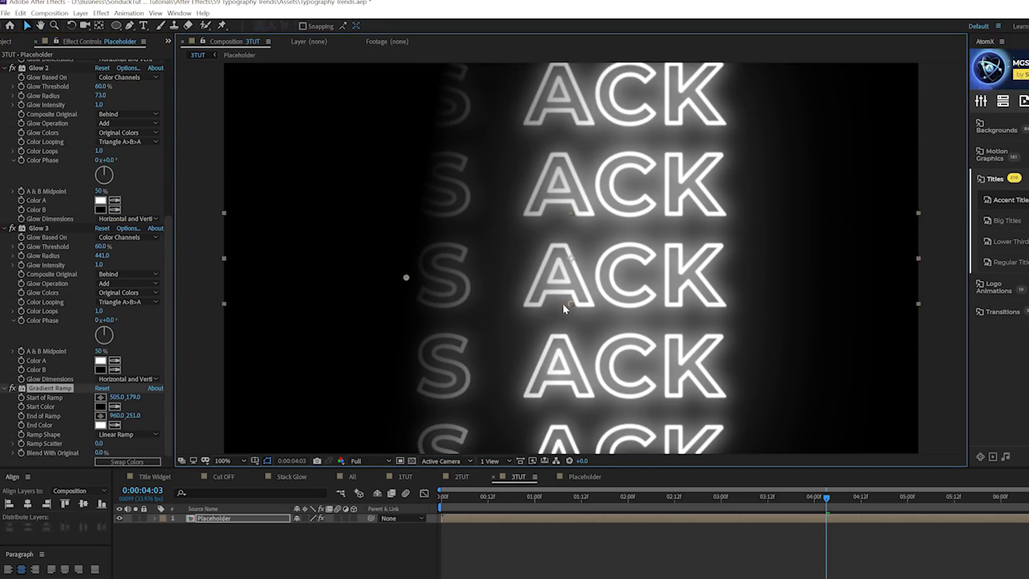
{"action": "left_click_drag", "start_coordinate": [578, 306], "coordinate": [721, 283]}
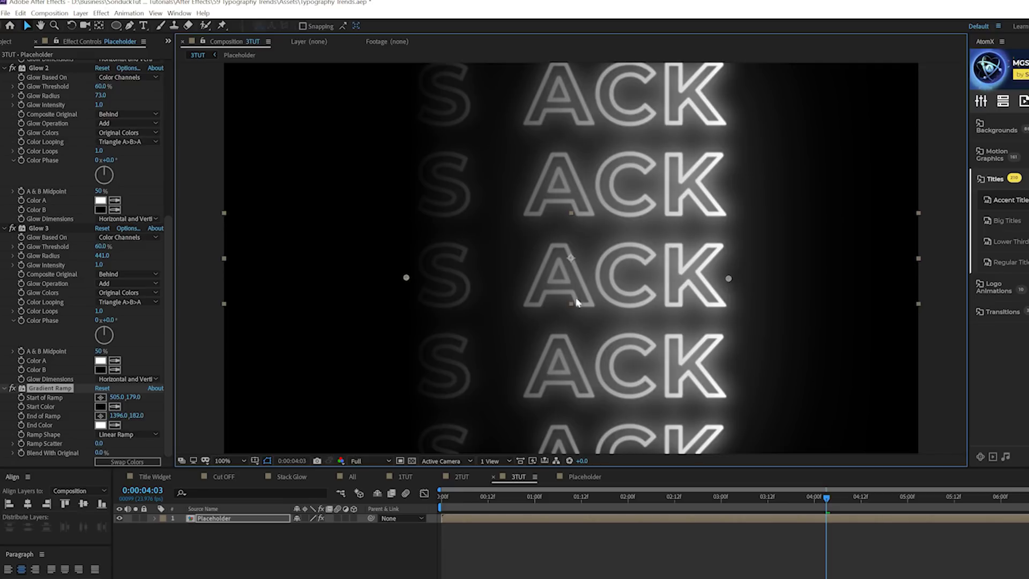
Set the Gradient Ramp's Start Color to vivid purple and its End Color to hot pink
{"action": "left_click", "coordinate": [100, 406]}
{"action": "left_click", "coordinate": [453, 514]}
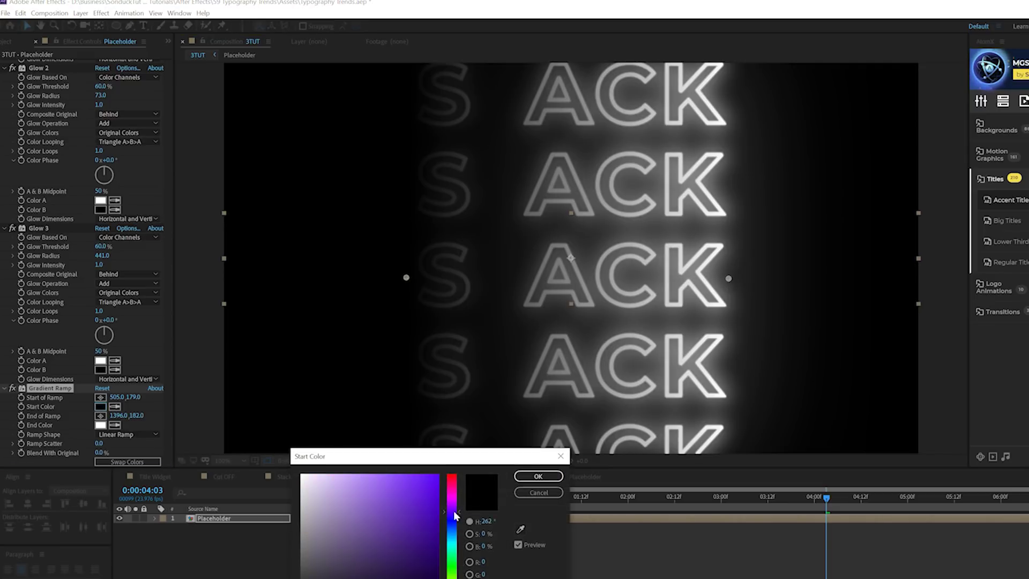
{"action": "left_click", "coordinate": [431, 480]}
{"action": "left_click", "coordinate": [538, 476]}
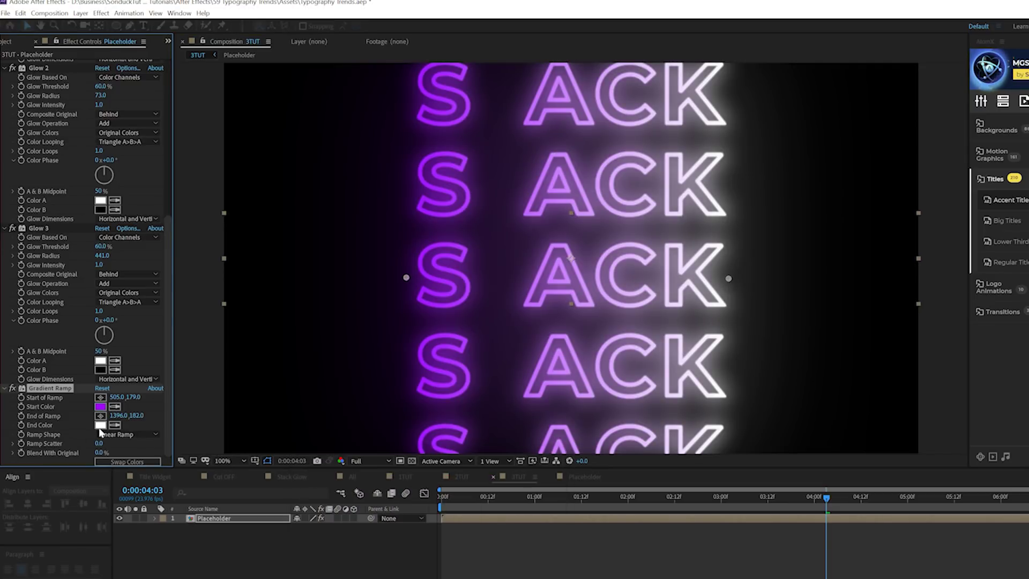
{"action": "left_click", "coordinate": [101, 424]}
{"action": "left_click", "coordinate": [425, 473]}
{"action": "left_click", "coordinate": [452, 495]}
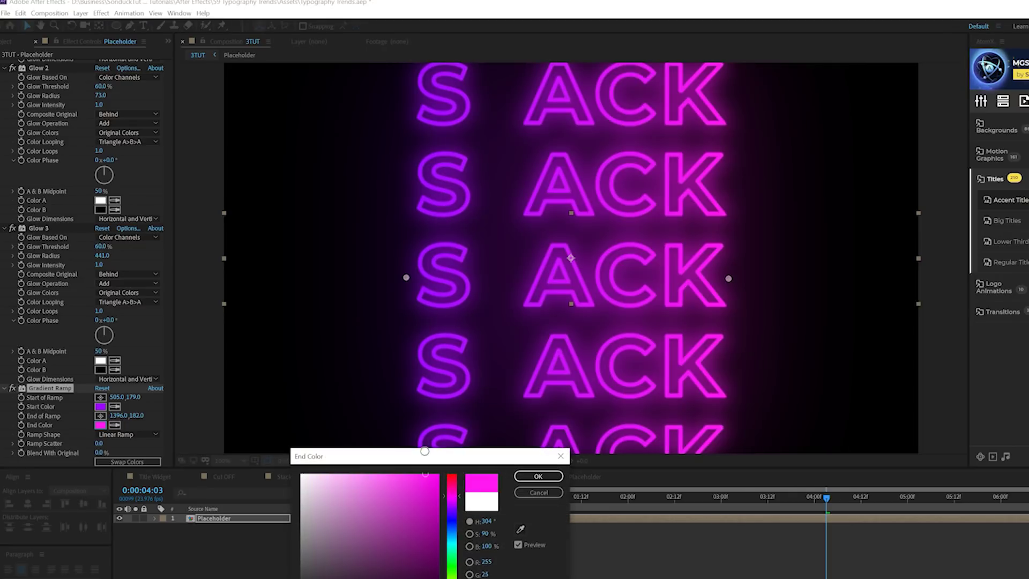
{"action": "left_click", "coordinate": [538, 475]}
{"action": "left_click", "coordinate": [372, 574]}
{"action": "mouse_move", "coordinate": [756, 496]}
{"action": "left_mouse_down"}
{"action": "mouse_move", "coordinate": [717, 514]}
{"action": "mouse_move", "coordinate": [602, 496]}
{"action": "mouse_move", "coordinate": [397, 501]}
{"action": "mouse_move", "coordinate": [577, 494]}
{"action": "mouse_move", "coordinate": [705, 509]}
{"action": "mouse_move", "coordinate": [760, 504]}
{"action": "left_mouse_up"}
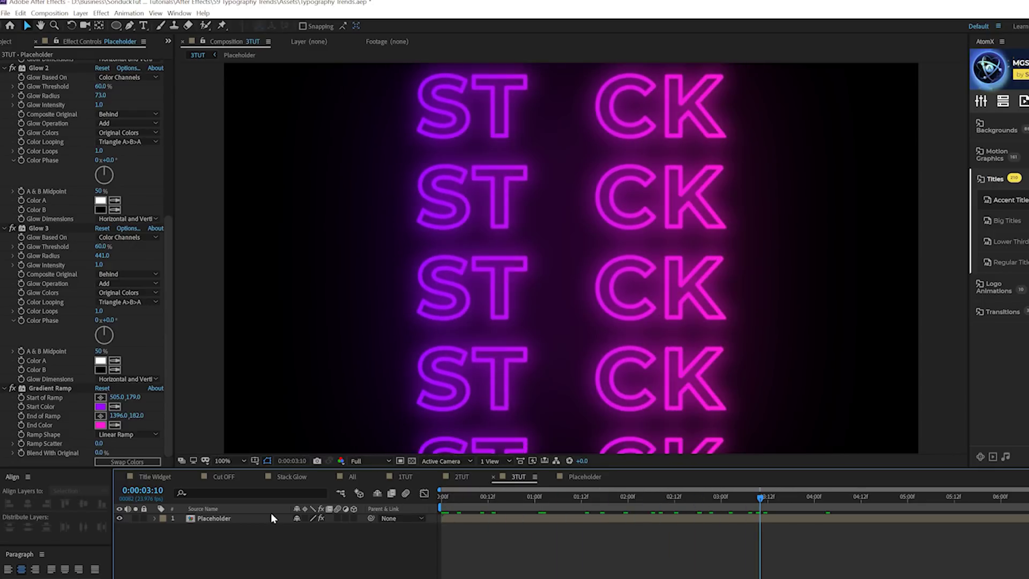
Duplicate the Placeholder layer and delete all three Glow effects from the lower copy
{"action": "left_click", "coordinate": [206, 518]}
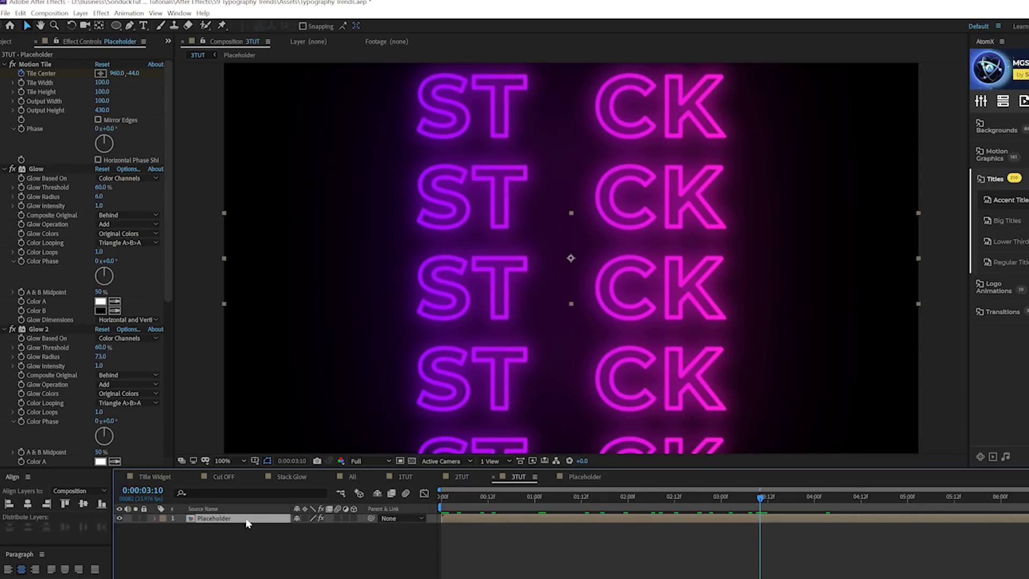
{"action": "key", "text": "ctrl+d"}
{"action": "left_click", "coordinate": [211, 525]}
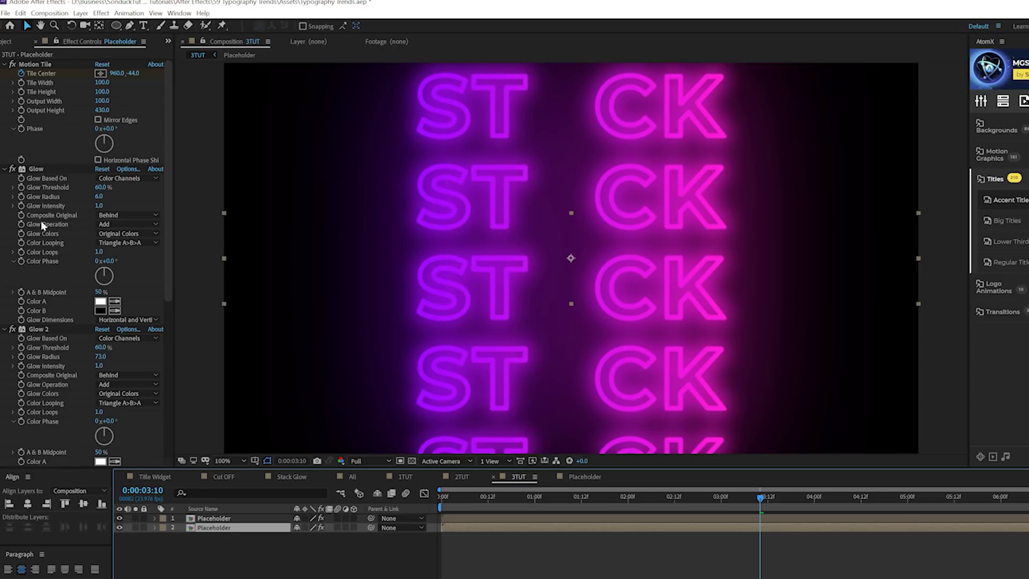
{"action": "scroll", "coordinate": [85, 327], "scroll_direction": "down", "scroll_amount": 5}
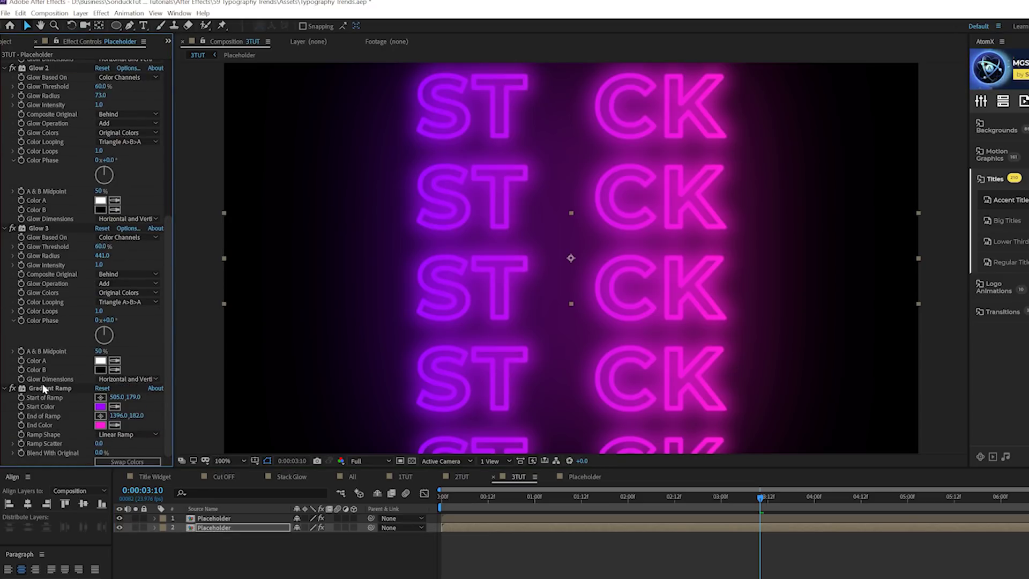
{"action": "left_click", "coordinate": [52, 228], "text": "shift"}
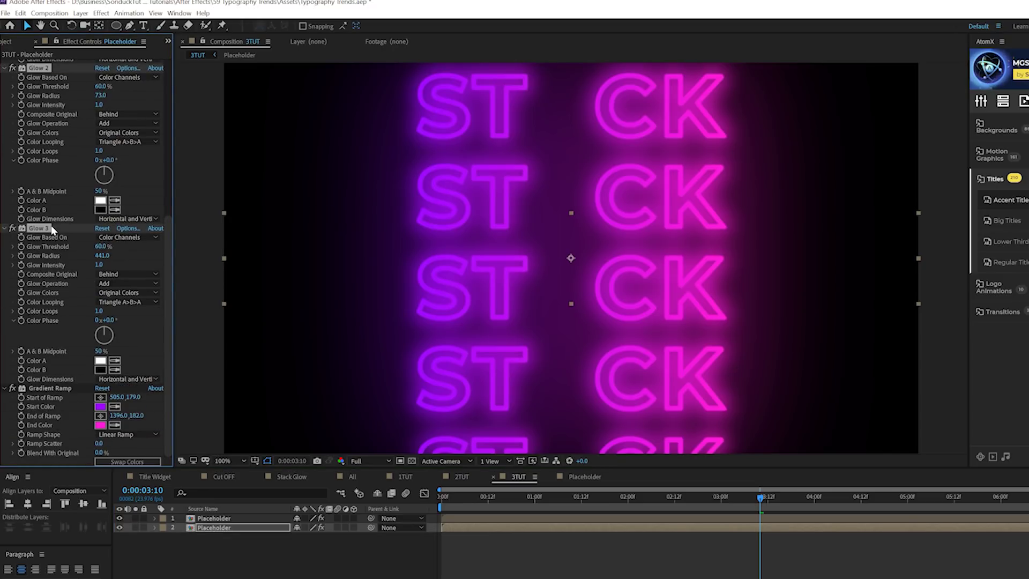
{"action": "key", "text": "Delete"}
Add CC Radial Fast Blur above Gradient Ramp on the lower Placeholder, with Zoom set to Brightest and Amount set to 23
{"action": "left_click", "coordinate": [101, 13]}
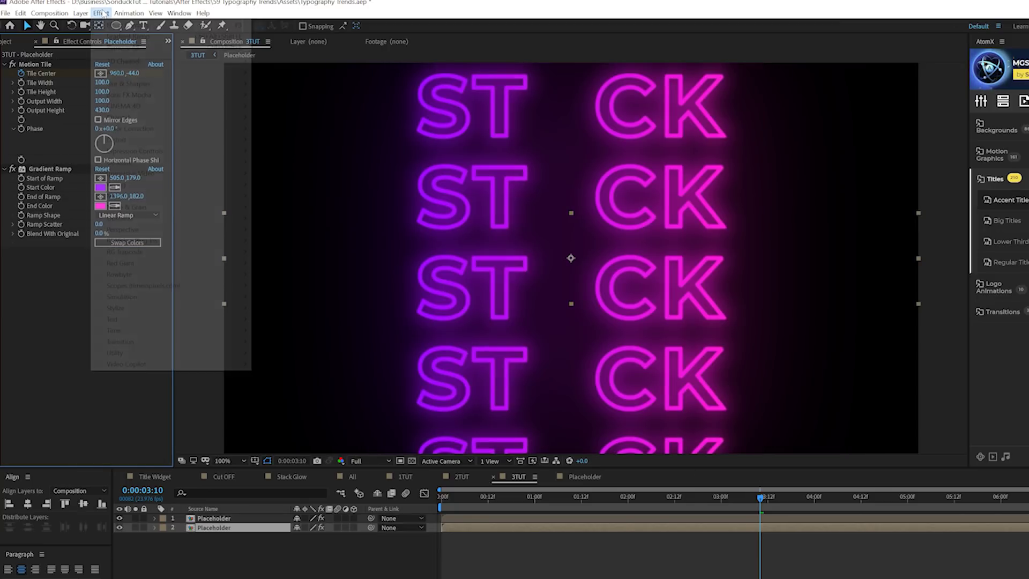
{"action": "mouse_move", "coordinate": [145, 84]}
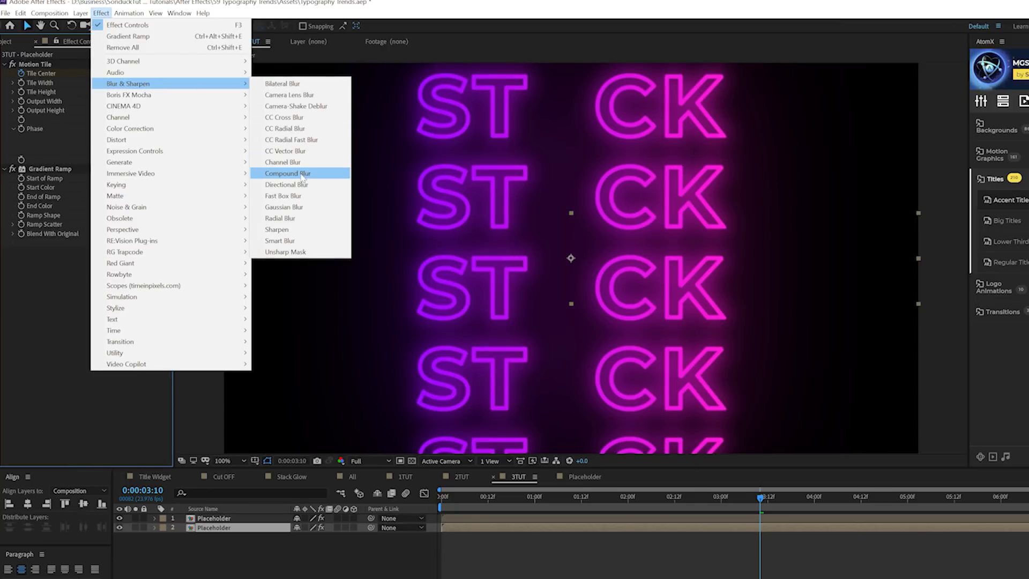
{"action": "left_click", "coordinate": [303, 140]}
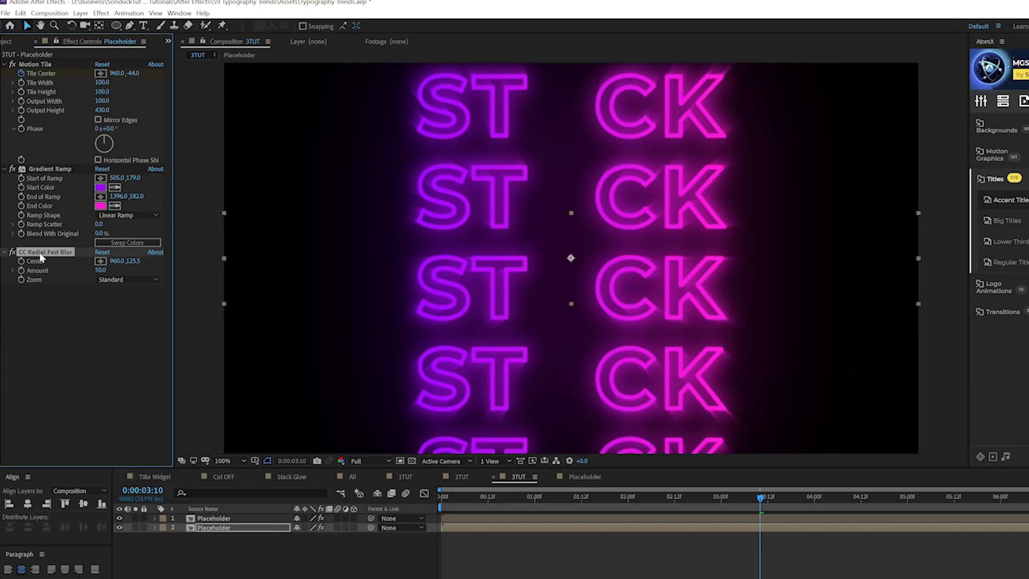
{"action": "left_click_drag", "start_coordinate": [42, 256], "coordinate": [40, 172]}
{"action": "left_click", "coordinate": [104, 197]}
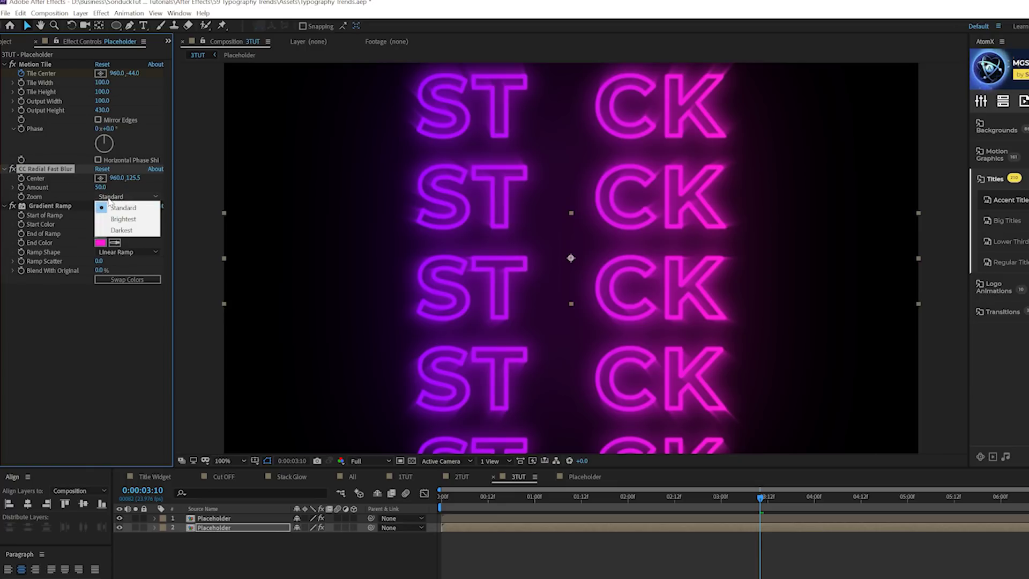
{"action": "left_click", "coordinate": [114, 214]}
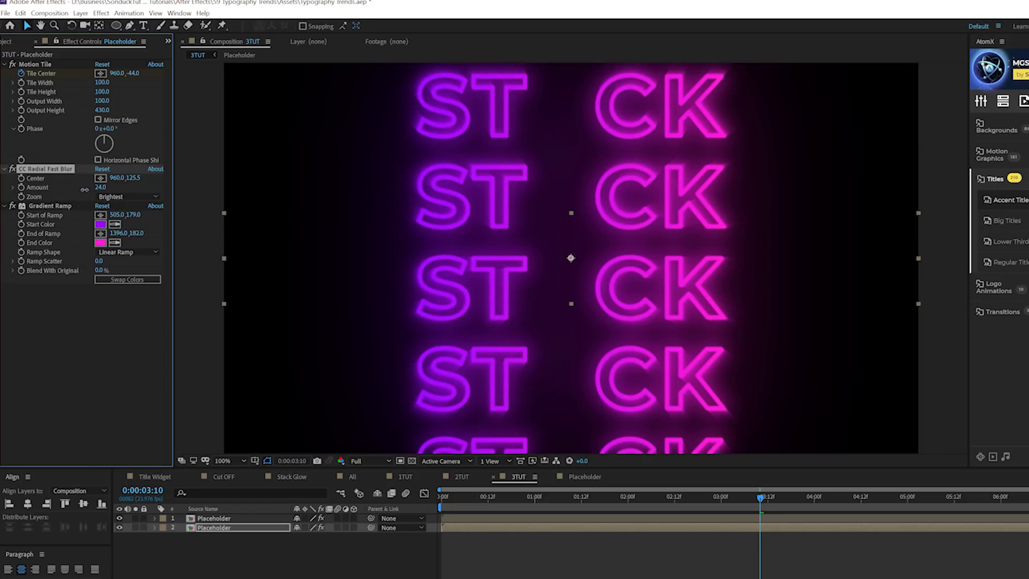
{"action": "left_click", "coordinate": [100, 350]}
Enable Motion Tile's Mirror Edges on both Placeholder layers so alternate rows are flipped
{"action": "mouse_move", "coordinate": [683, 505]}
{"action": "left_mouse_down"}
{"action": "mouse_move", "coordinate": [445, 499]}
{"action": "mouse_move", "coordinate": [684, 498]}
{"action": "left_mouse_up"}
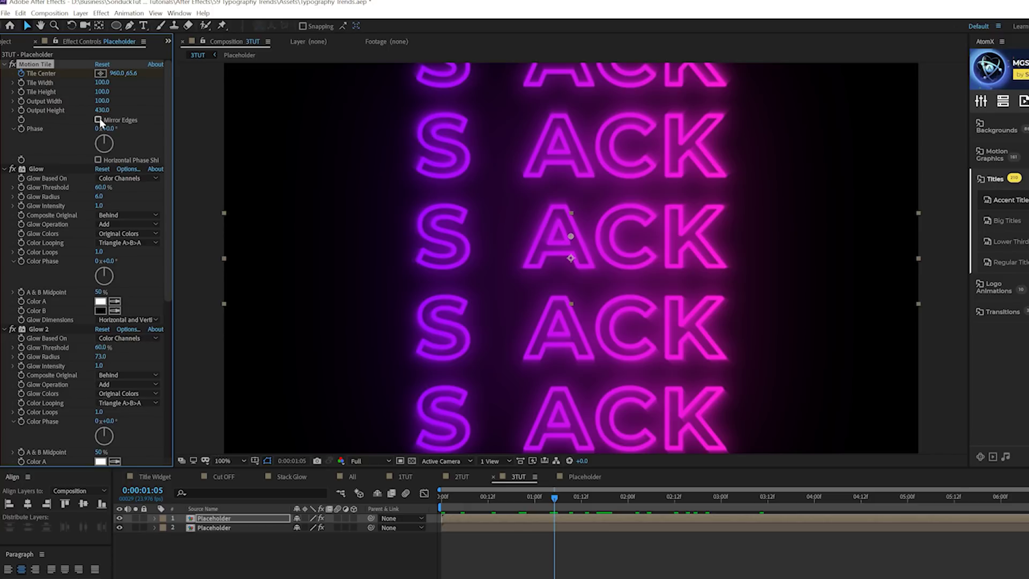
{"action": "left_click", "coordinate": [98, 119]}
{"action": "key", "text": "ctrl+Down"}
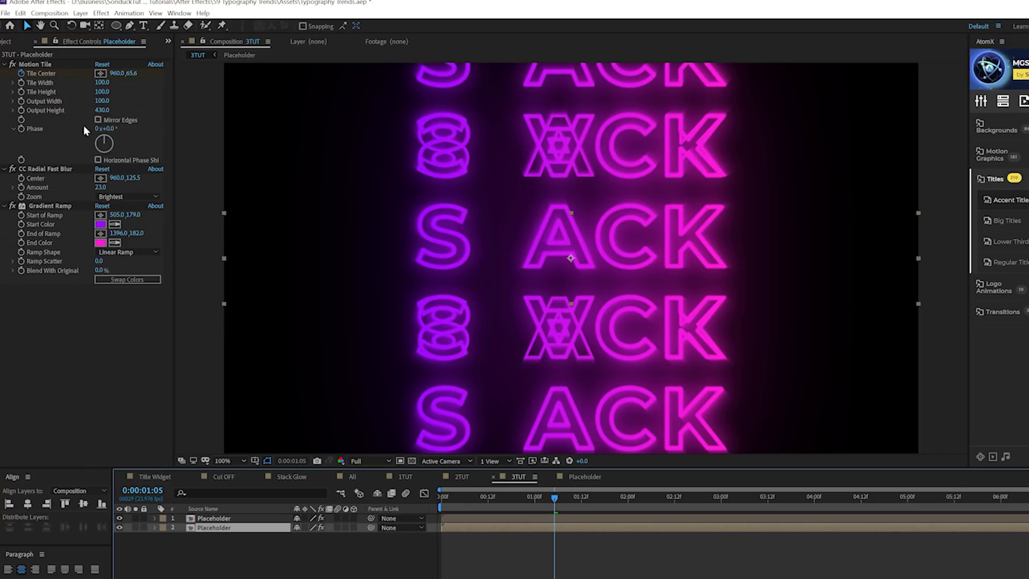
{"action": "left_click", "coordinate": [98, 119]}
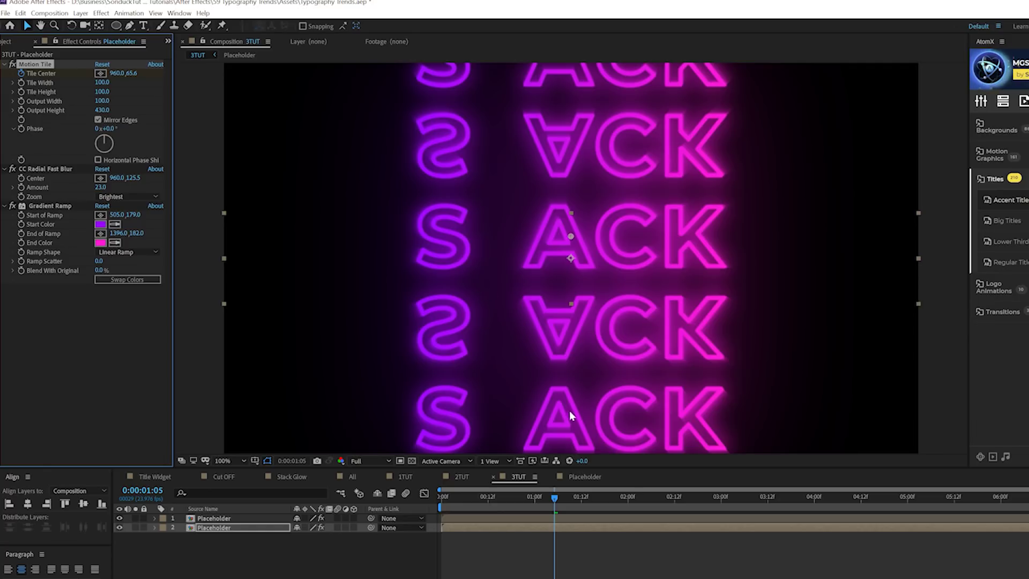
{"action": "left_click_drag", "start_coordinate": [562, 499], "coordinate": [697, 500]}
{"action": "left_click", "coordinate": [271, 576]}
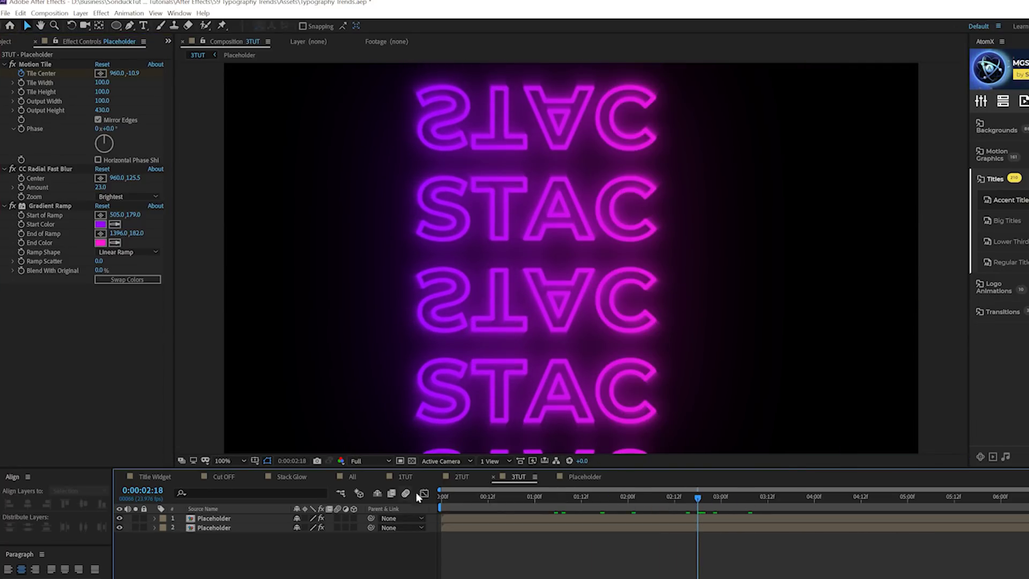
Examine the finished STACK title in the All composition as a reference, then return to the 3TUT composition
{"action": "left_click", "coordinate": [353, 476]}
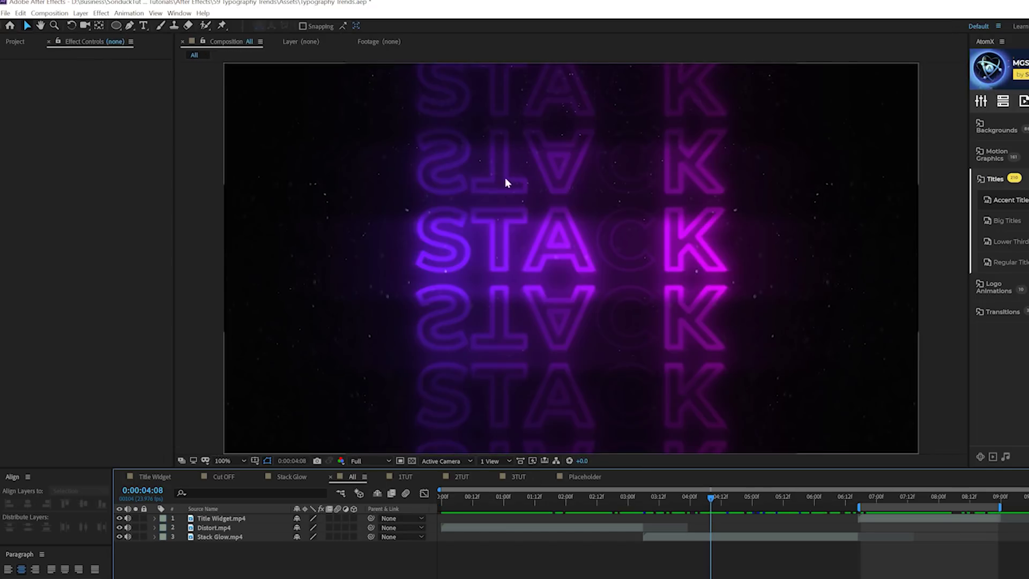
{"action": "left_click", "coordinate": [411, 477]}
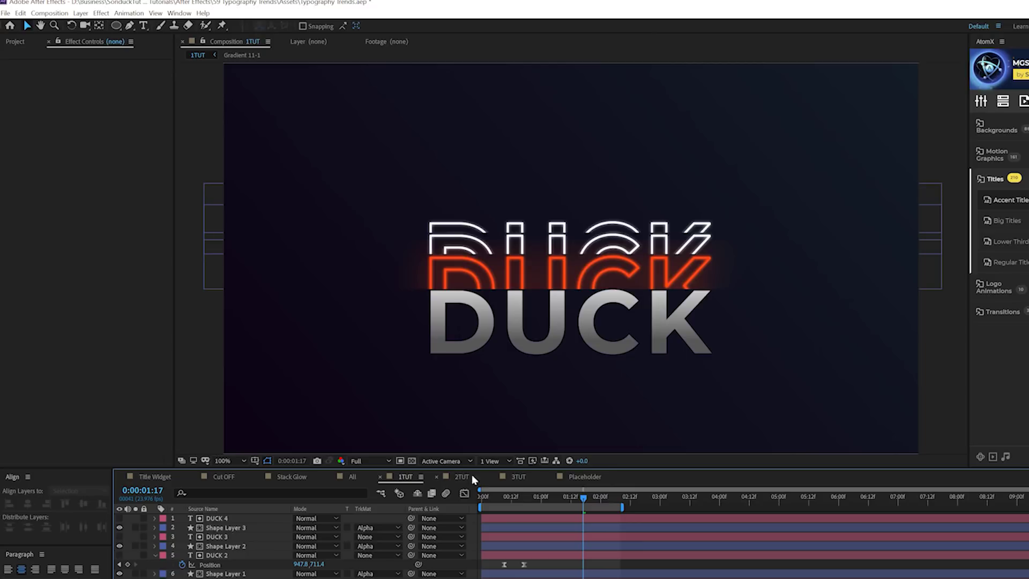
{"action": "left_click", "coordinate": [516, 479]}
Add a new adjustment layer above both Placeholder layers in the 3TUT composition
{"action": "left_click", "coordinate": [81, 13]}
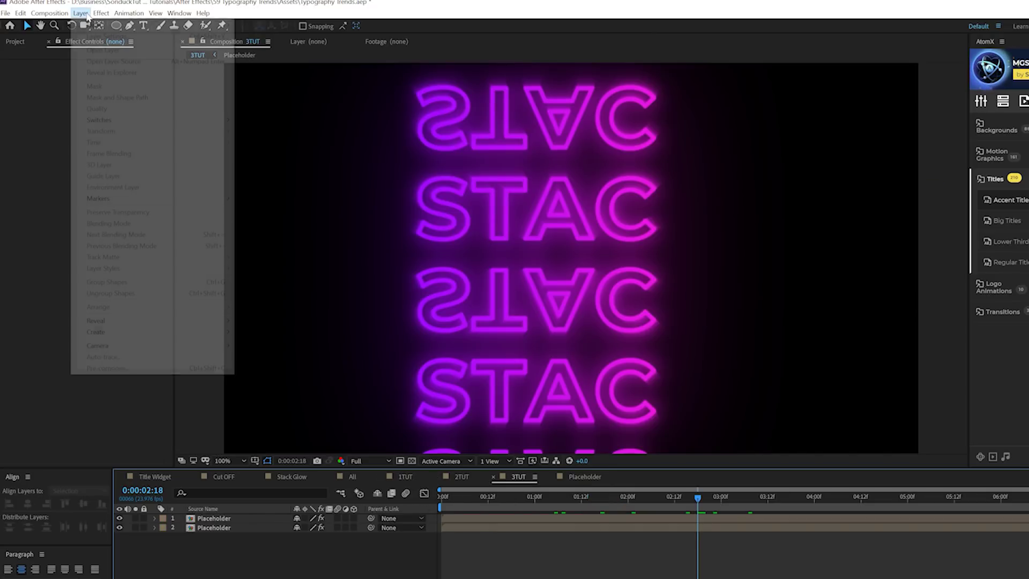
{"action": "mouse_move", "coordinate": [106, 33]}
{"action": "left_click", "coordinate": [286, 93]}
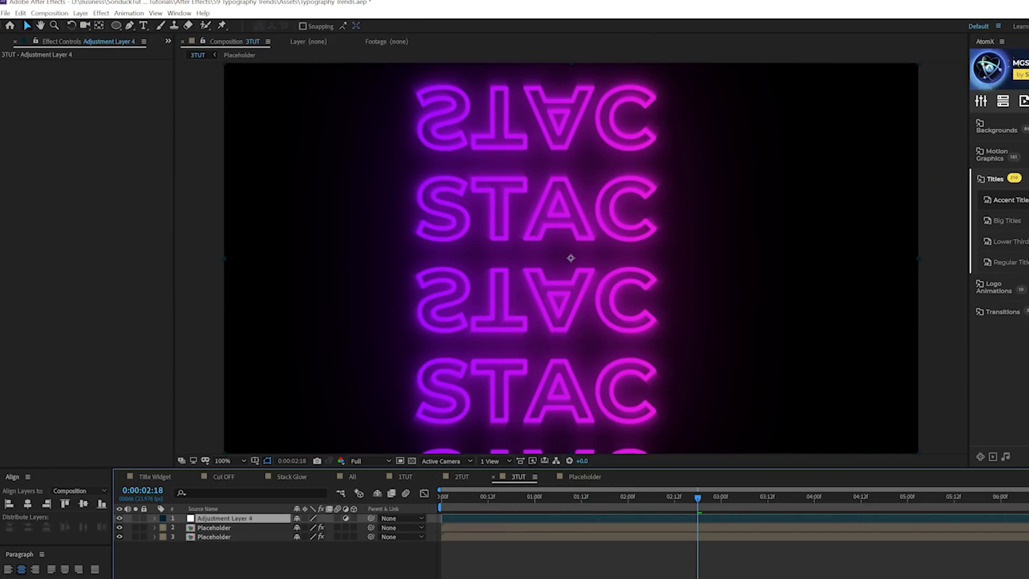
Draw a rectangular mask across the middle text row on the adjustment layer and set its mask mode to Subtract
{"action": "left_click_drag", "start_coordinate": [119, 28], "coordinate": [152, 23]}
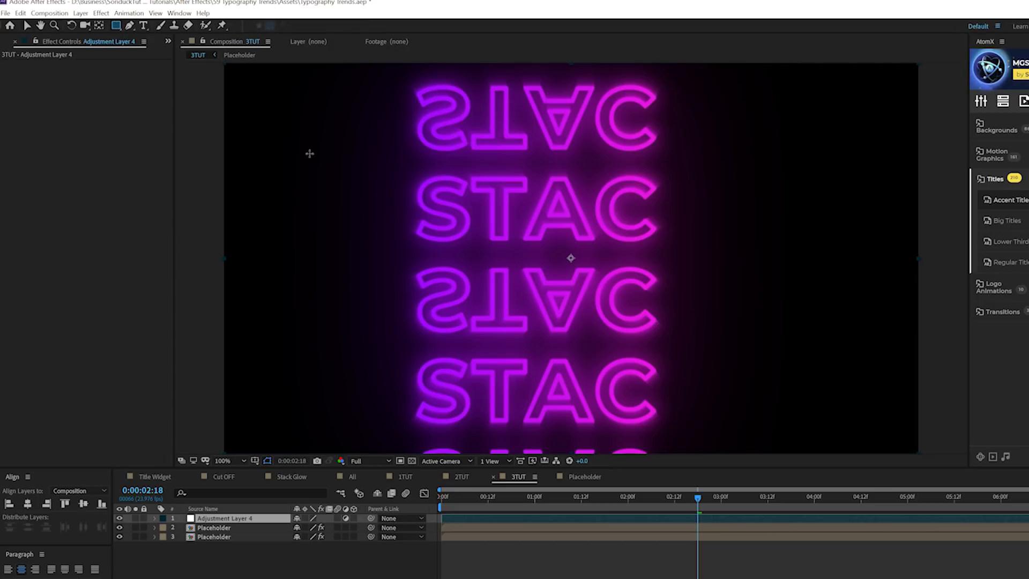
{"action": "key", "text": "comma"}
{"action": "key", "text": "comma"}
{"action": "left_click_drag", "start_coordinate": [552, 498], "coordinate": [333, 503]}
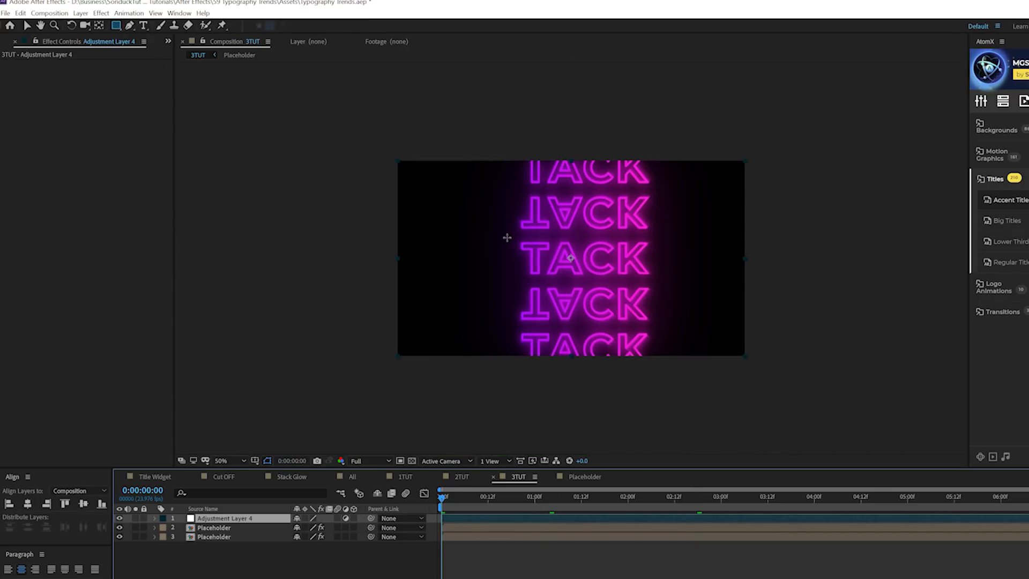
{"action": "left_click_drag", "start_coordinate": [371, 236], "coordinate": [768, 286]}
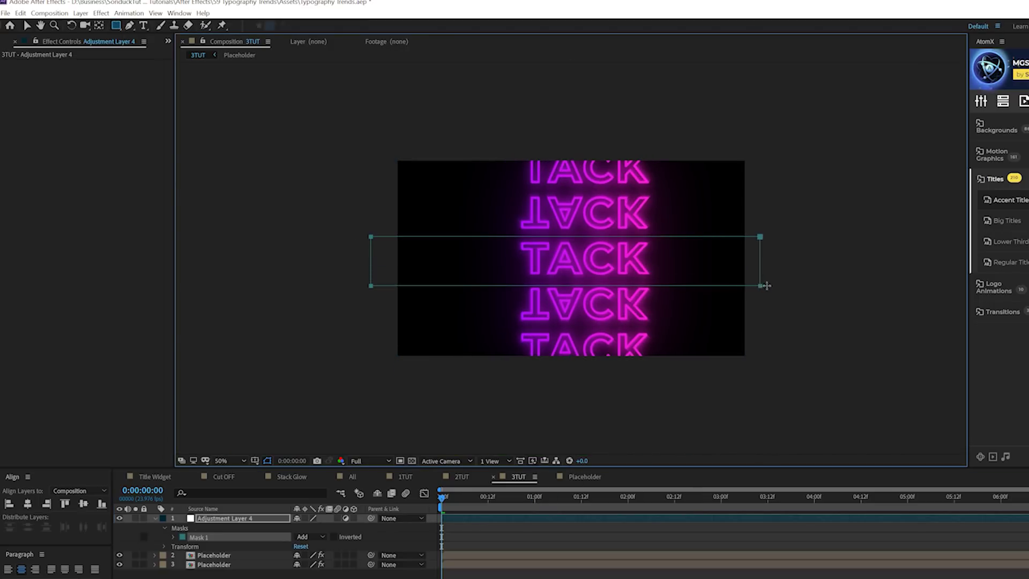
{"action": "left_click", "coordinate": [302, 536]}
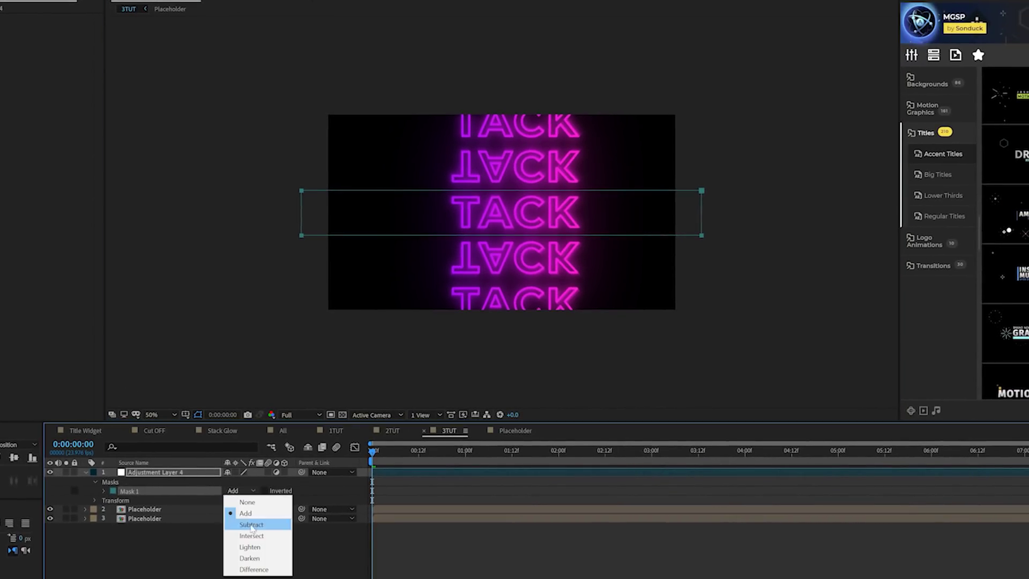
{"action": "left_click", "coordinate": [250, 524]}
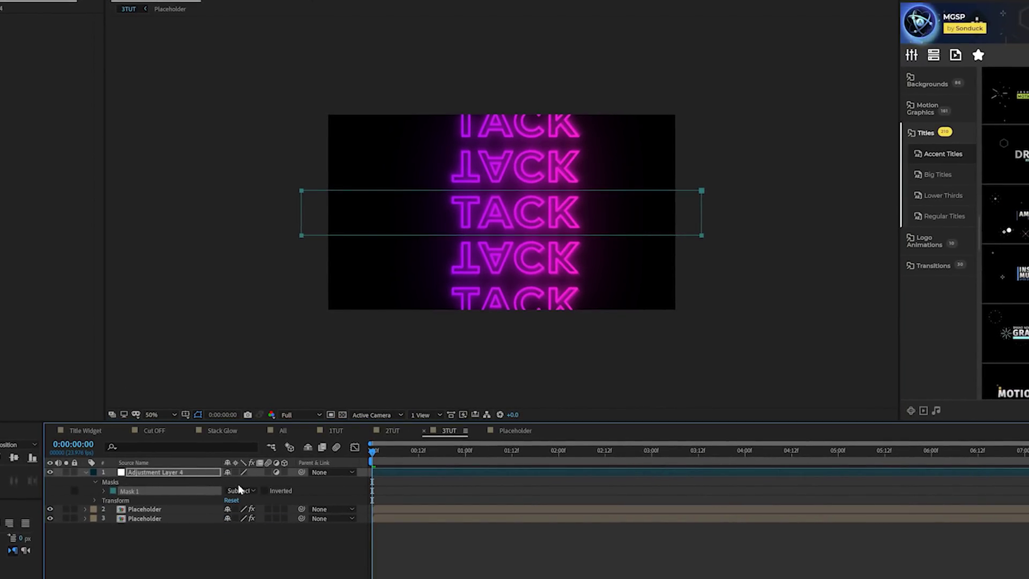
Apply a Tint effect to the adjustment layer, mapping white to black with Amount to Tint at 51%
{"action": "left_click", "coordinate": [102, 17]}
{"action": "mouse_move", "coordinate": [161, 132]}
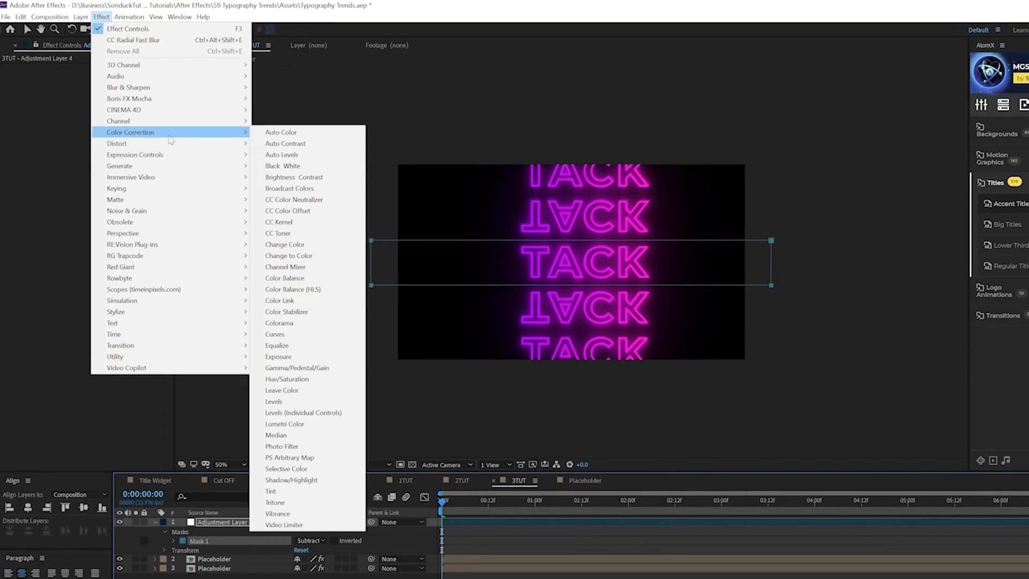
{"action": "left_click", "coordinate": [270, 491]}
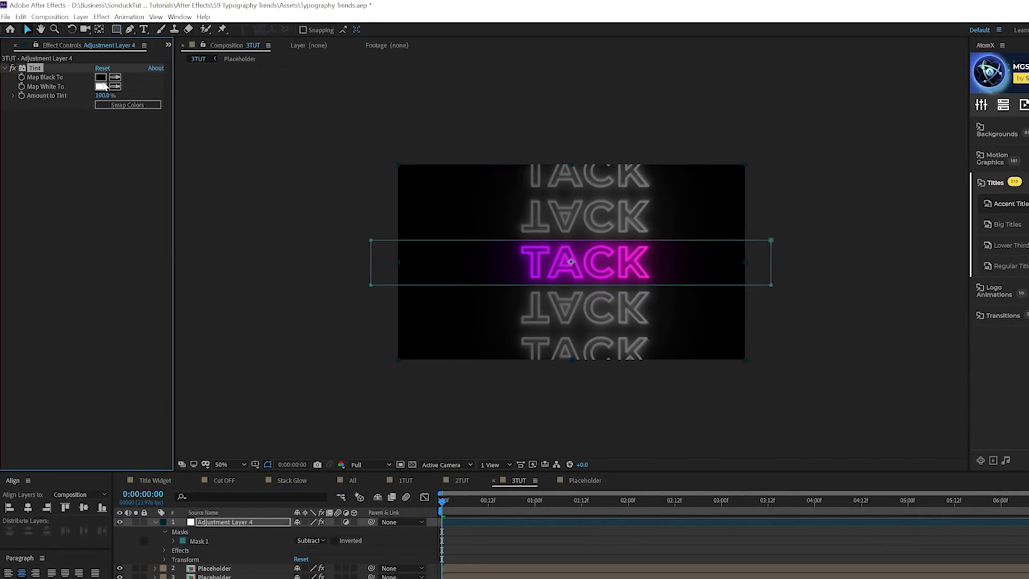
{"action": "left_click", "coordinate": [101, 86]}
{"action": "left_click_drag", "start_coordinate": [370, 528], "coordinate": [403, 578]}
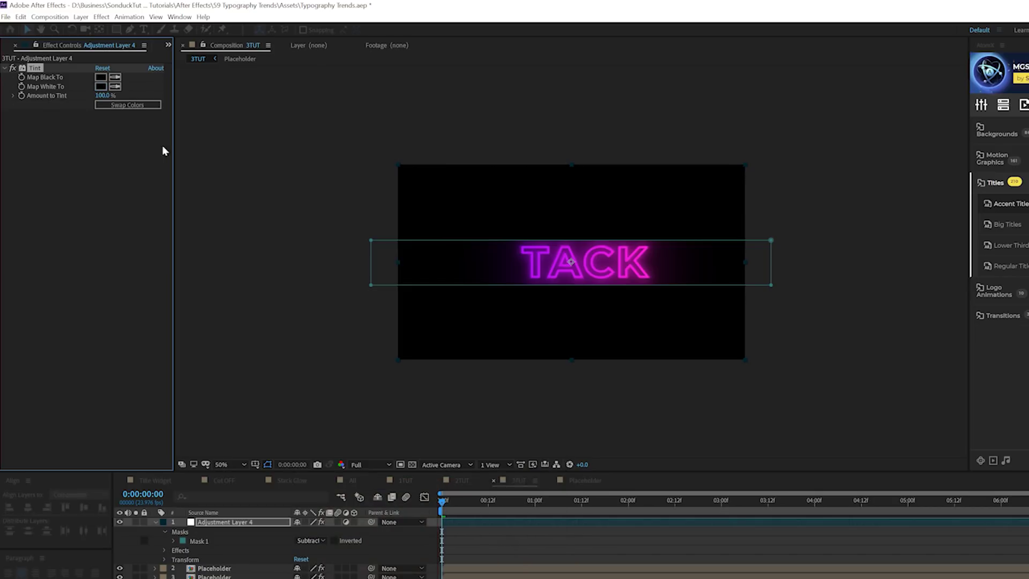
{"action": "left_click_drag", "start_coordinate": [102, 95], "coordinate": [65, 96]}
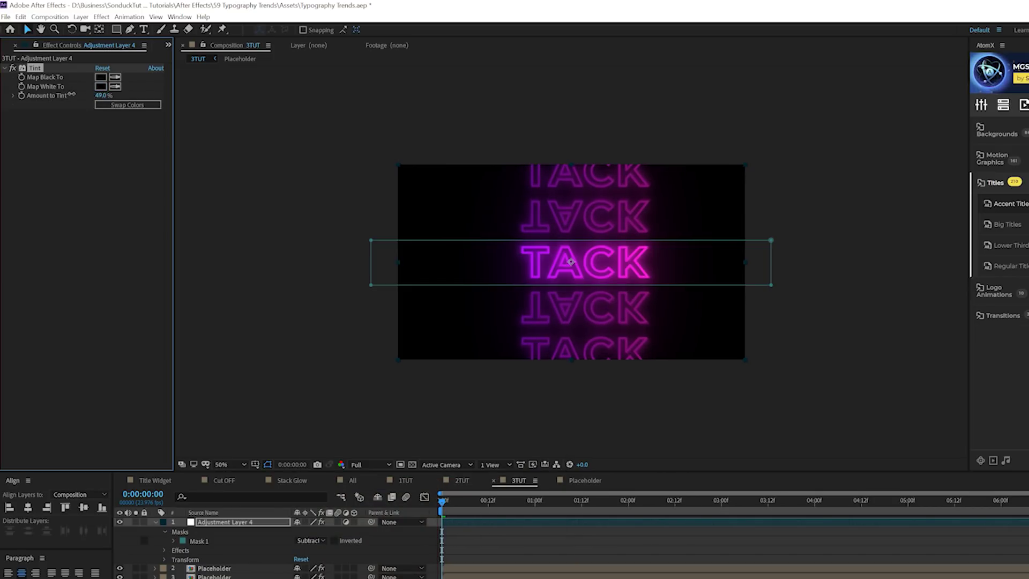
{"action": "key", "text": "F2"}
{"action": "scroll", "coordinate": [428, 268], "scroll_direction": "down", "scroll_amount": 2}
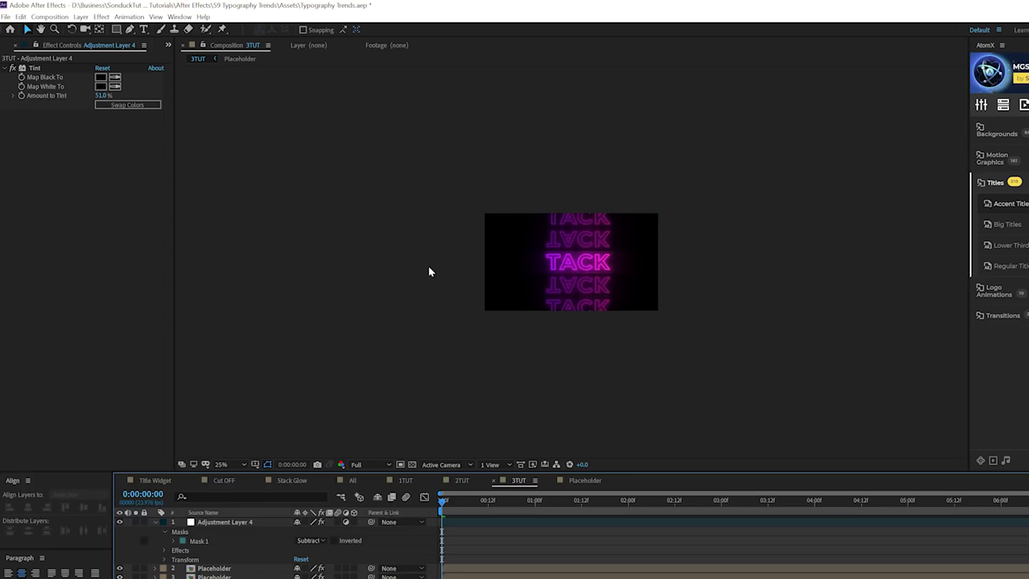
{"action": "scroll", "coordinate": [429, 268], "scroll_direction": "up", "scroll_amount": 2}
Set the adjustment layer's Mask Feather to 122 pixels and scrub through the animation to check the result
{"action": "left_click", "coordinate": [235, 523]}
{"action": "key", "text": "f"}
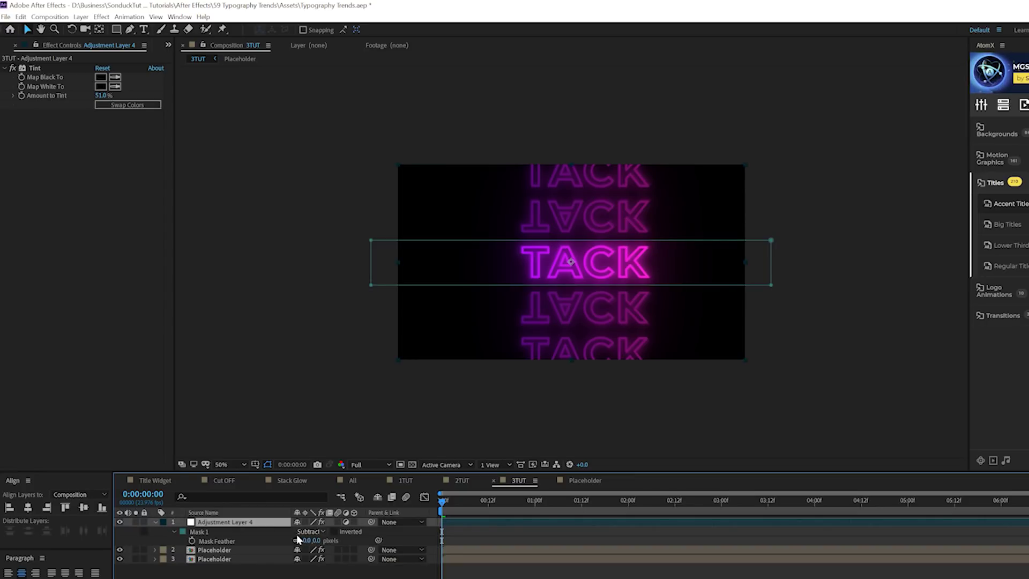
{"action": "left_click_drag", "start_coordinate": [381, 545], "coordinate": [387, 545]}
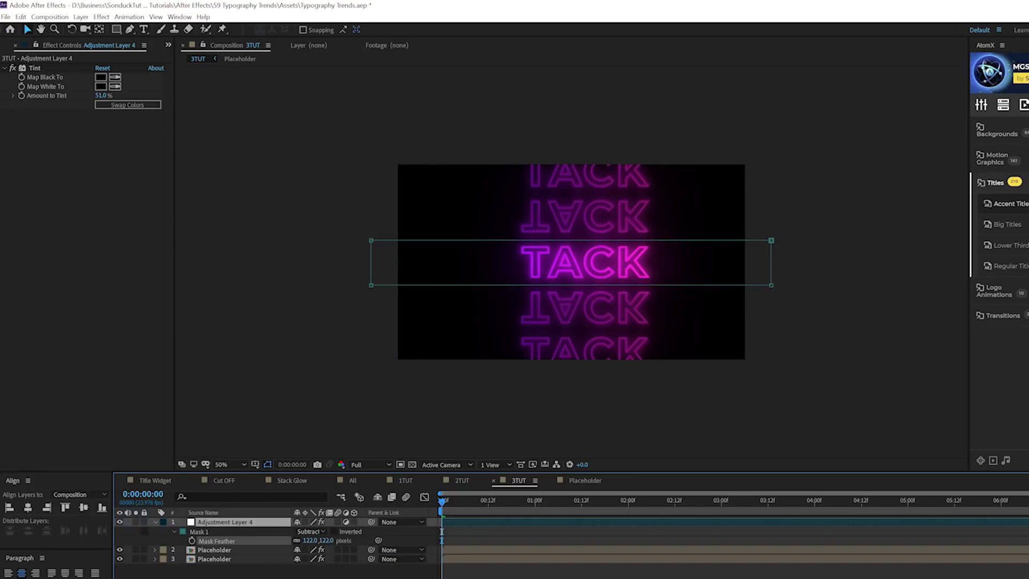
{"action": "key", "text": "F2"}
{"action": "scroll", "coordinate": [493, 311], "scroll_direction": "up", "scroll_amount": 1}
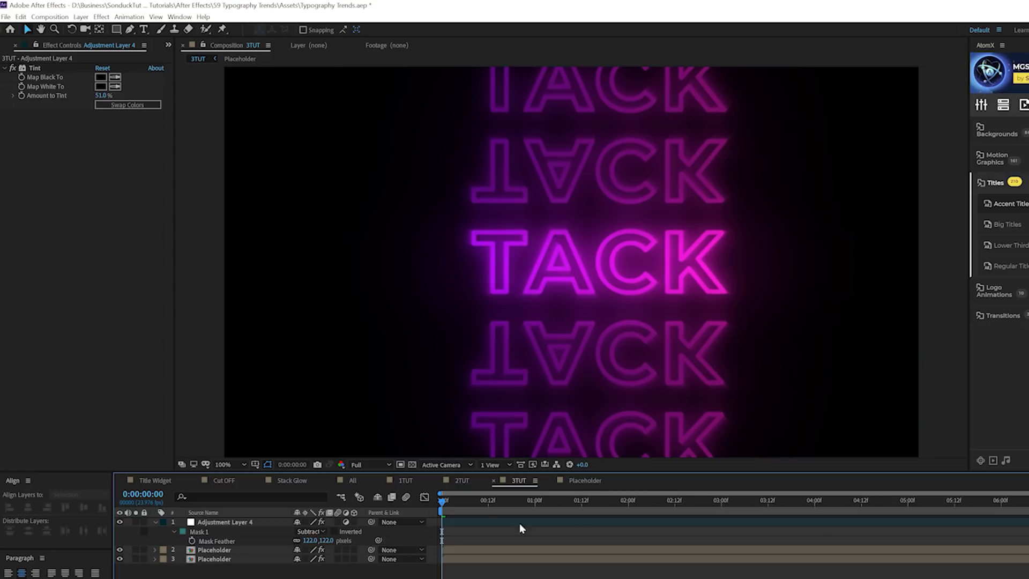
{"action": "left_click_drag", "start_coordinate": [458, 498], "coordinate": [791, 501]}
{"action": "key", "text": "comma"}
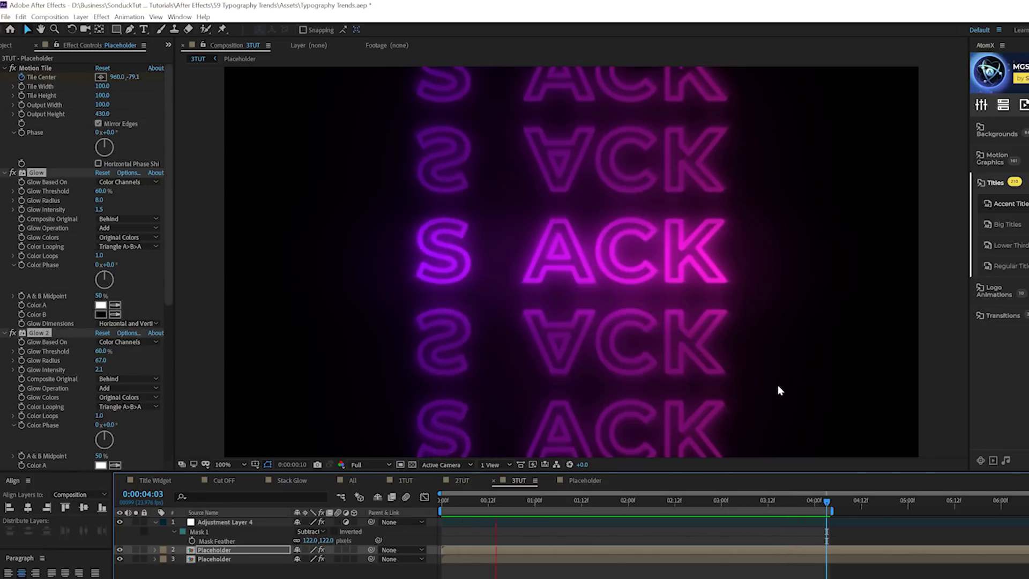